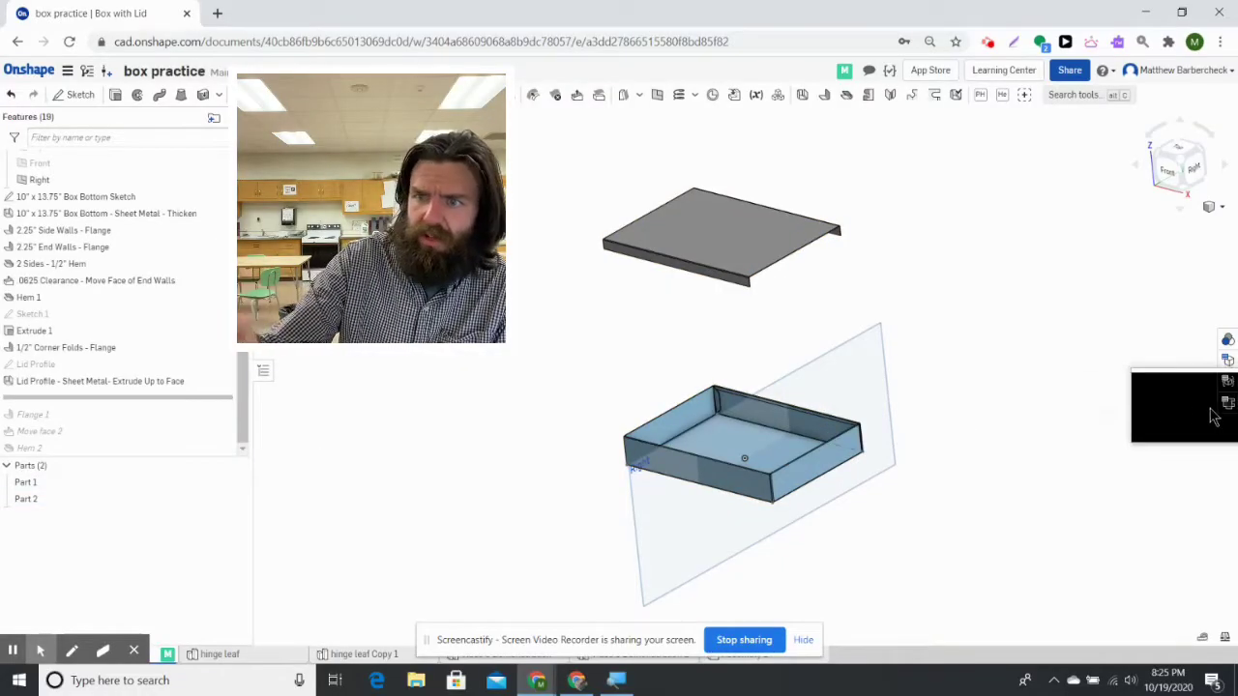
# Step: Show the sheet metal flat pattern and bend table for the Lid Profile - Sheet Metal - Extrude context
pyautogui.click(1228, 401)
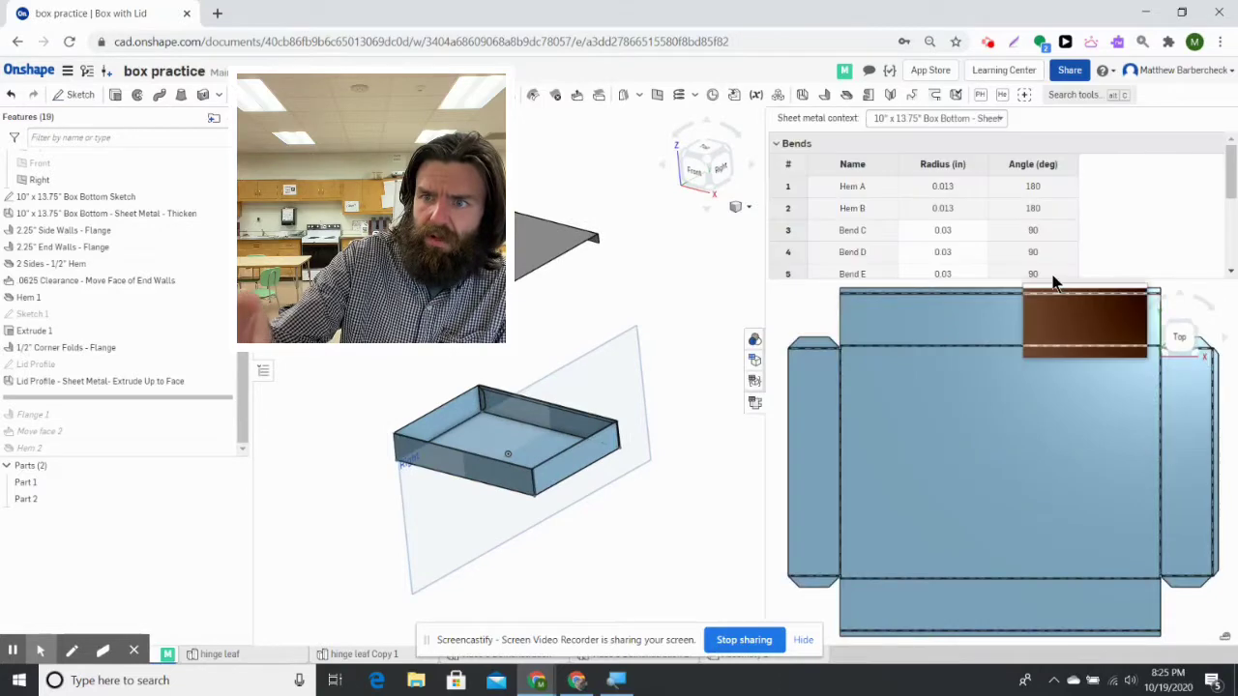
pyautogui.click(996, 118)
pyautogui.click(988, 148)
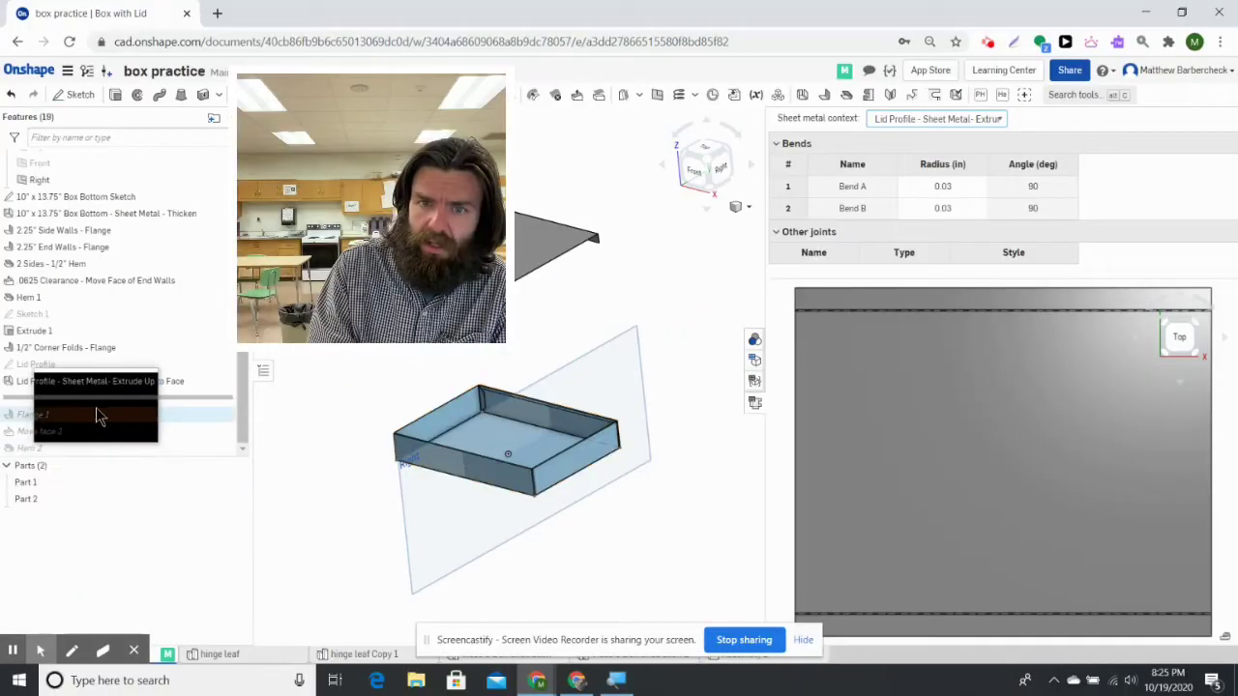
# Step: Roll the feature history forward past Flange 1, Move face 2 and Hem 2 to rebuild the lid's remaining flange and hems
pyautogui.moveTo(97, 399); pyautogui.dragTo(106, 416)
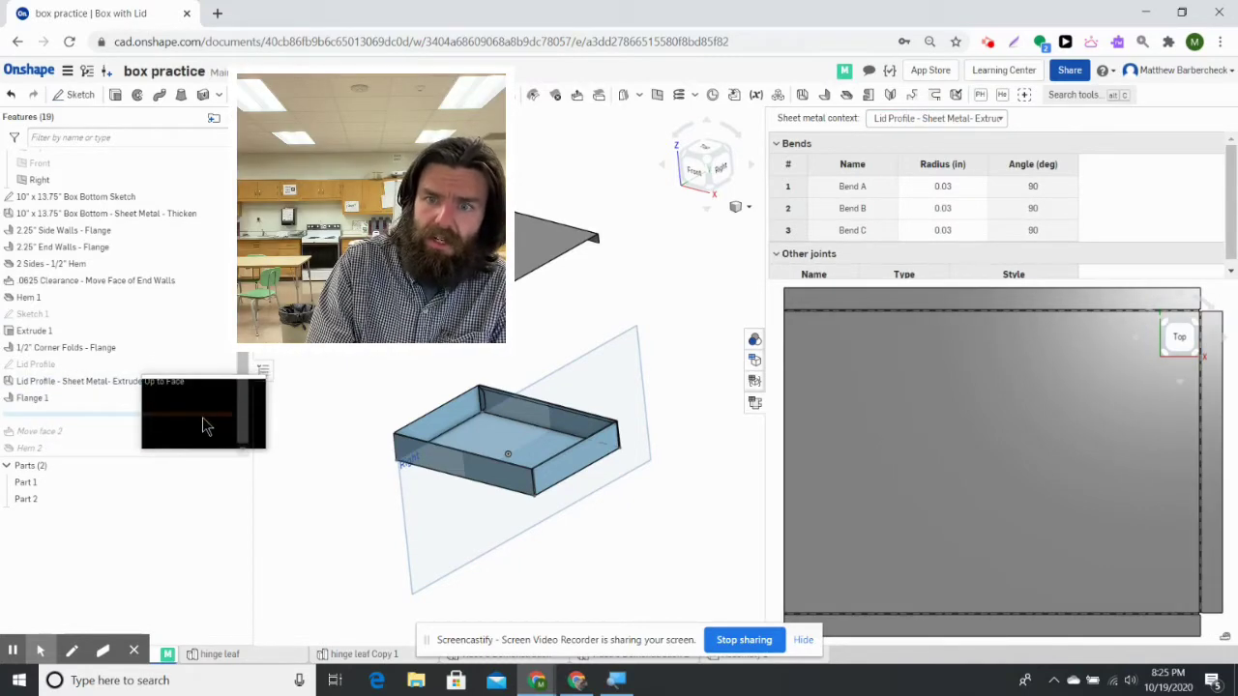
pyautogui.moveTo(203, 417); pyautogui.dragTo(207, 414)
pyautogui.moveTo(290, 387); pyautogui.dragTo(395, 368, button='right')
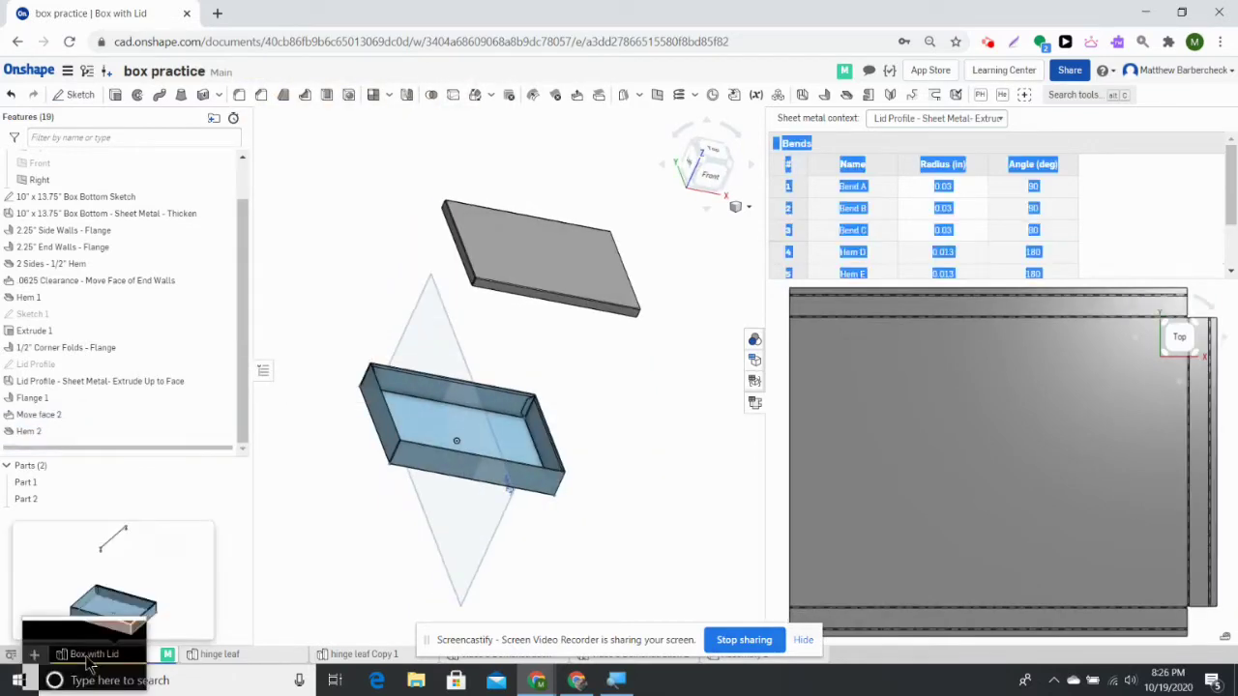
# Step: Duplicate the Box with Lid part studio and open the copy
pyautogui.rightClick(90, 656)
pyautogui.click(77, 594)
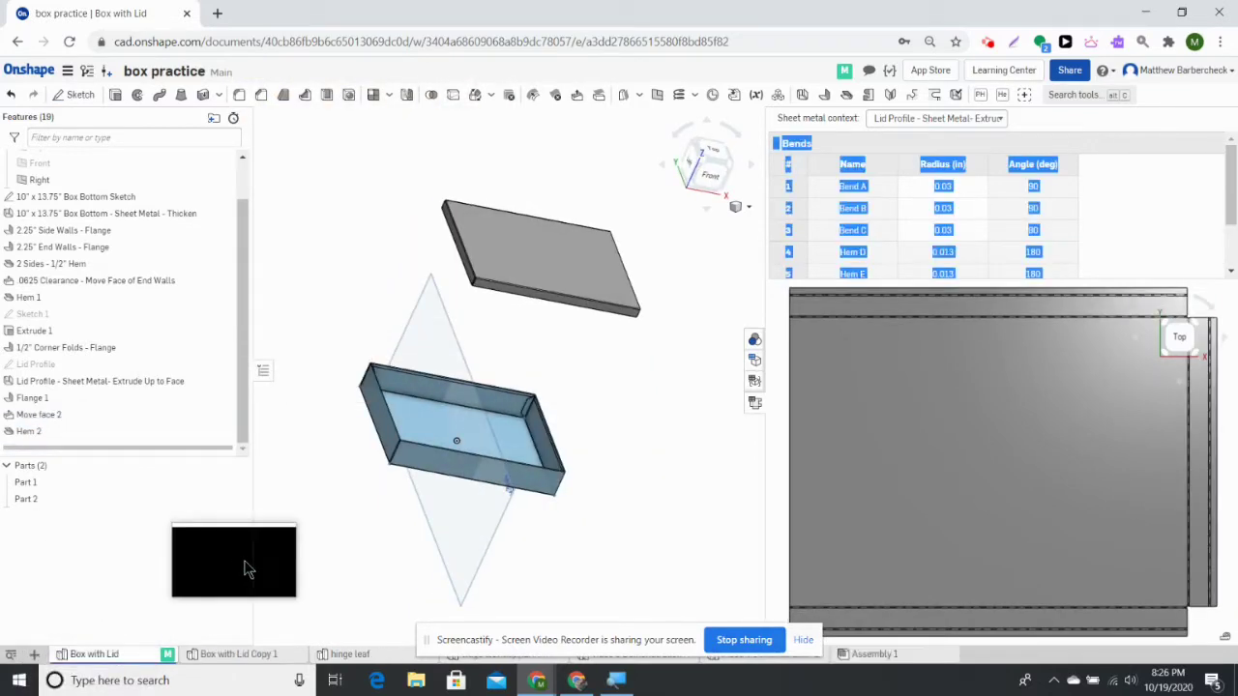
pyautogui.click(254, 657)
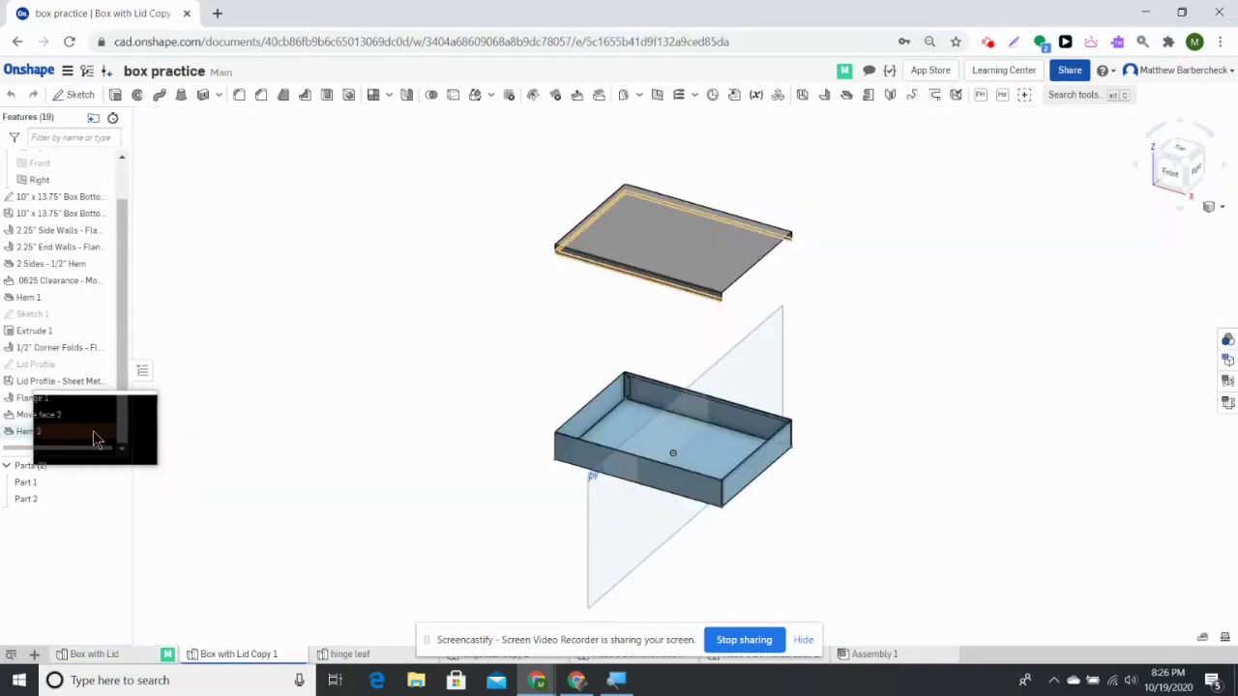
# Step: Delete the lid features from Lid Profile through Hem 2, keeping only the box bottom in the copy
pyautogui.moveTo(87, 388); pyautogui.dragTo(74, 354)
pyautogui.rightClick(67, 399)
pyautogui.click(124, 512)
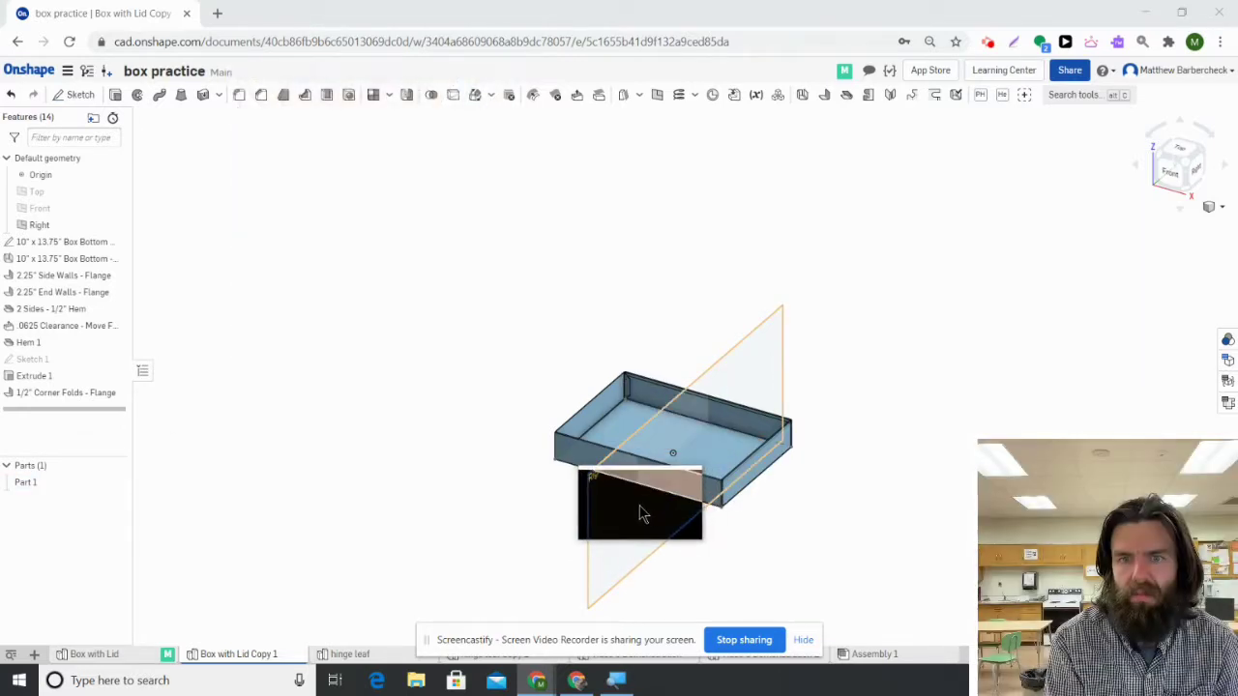
# Step: Create a sketch on the Right plane and name it Lid Profile
pyautogui.click(73, 93)
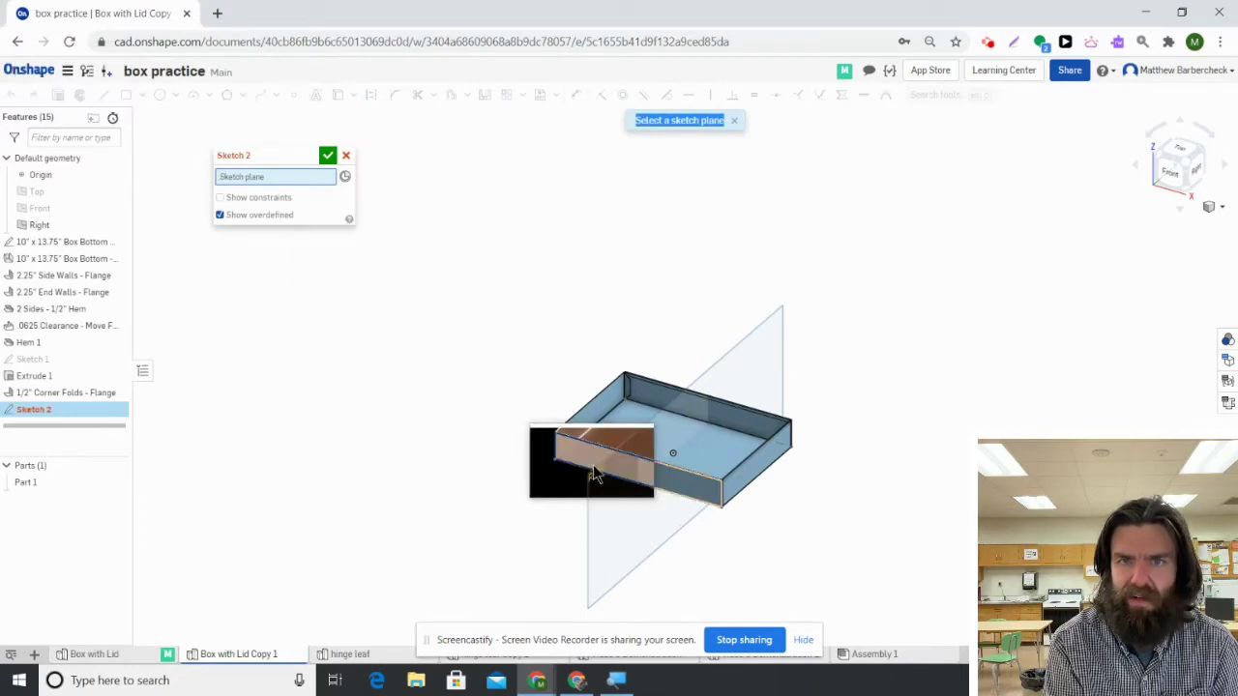
pyautogui.click(602, 523)
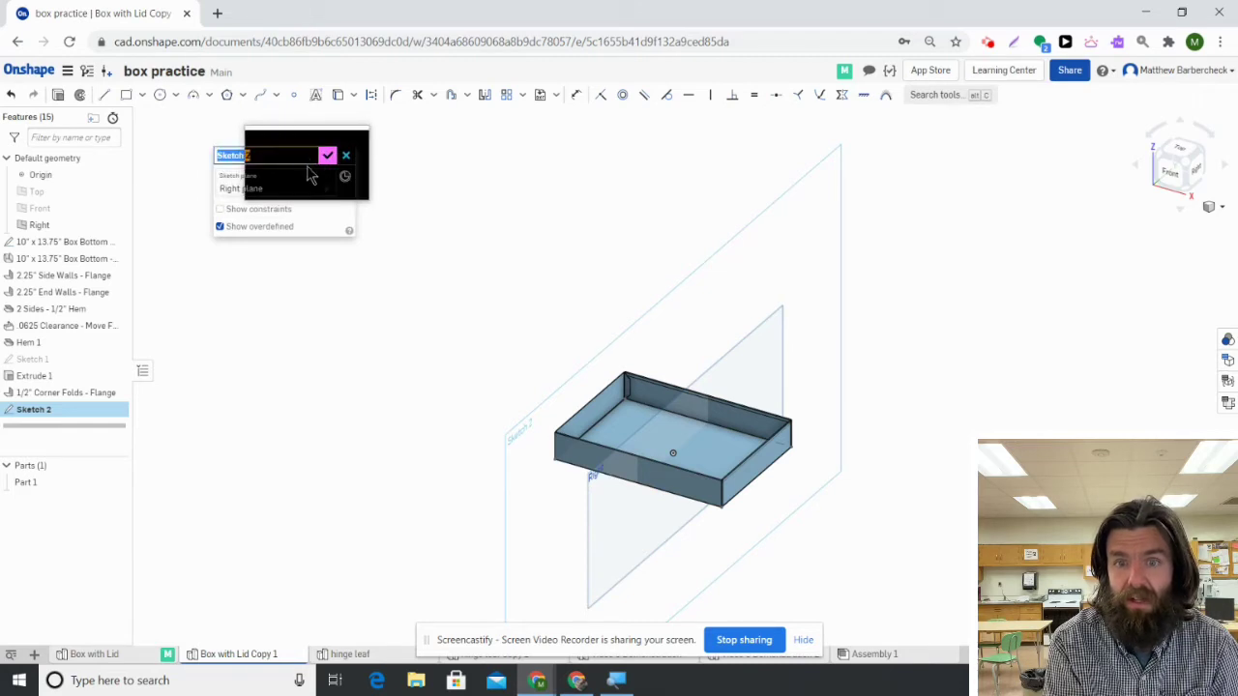
pyautogui.write('Lid Pro')
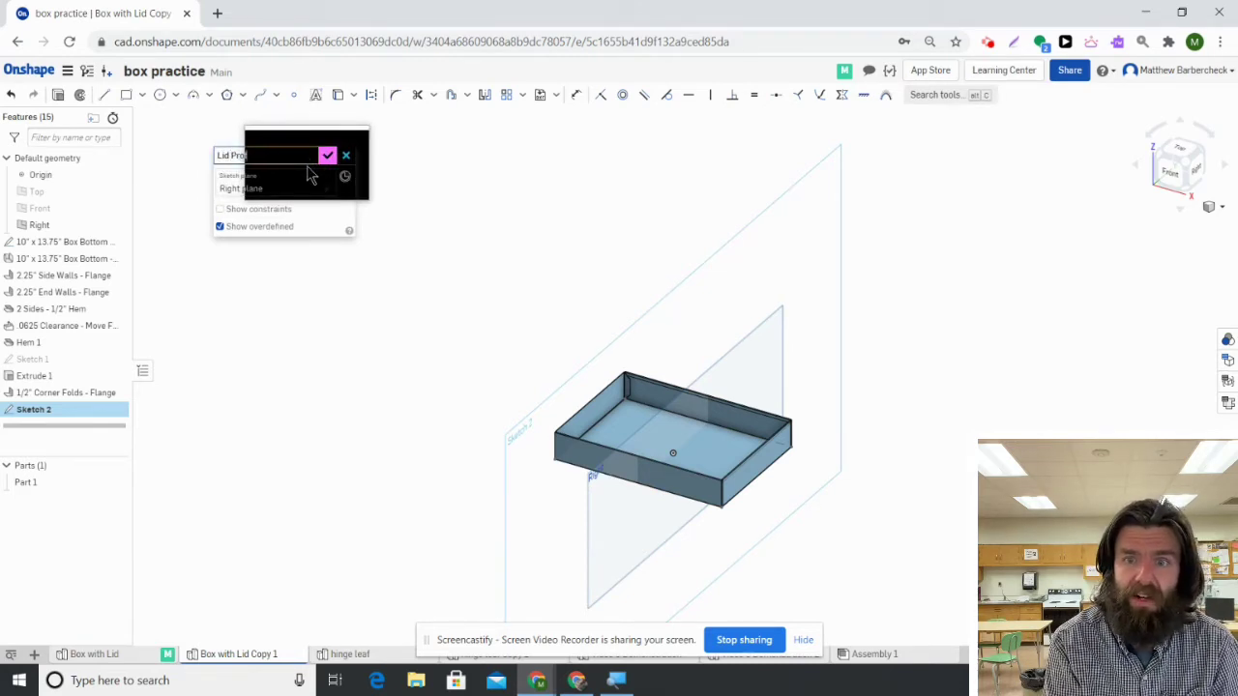
pyautogui.write('file')
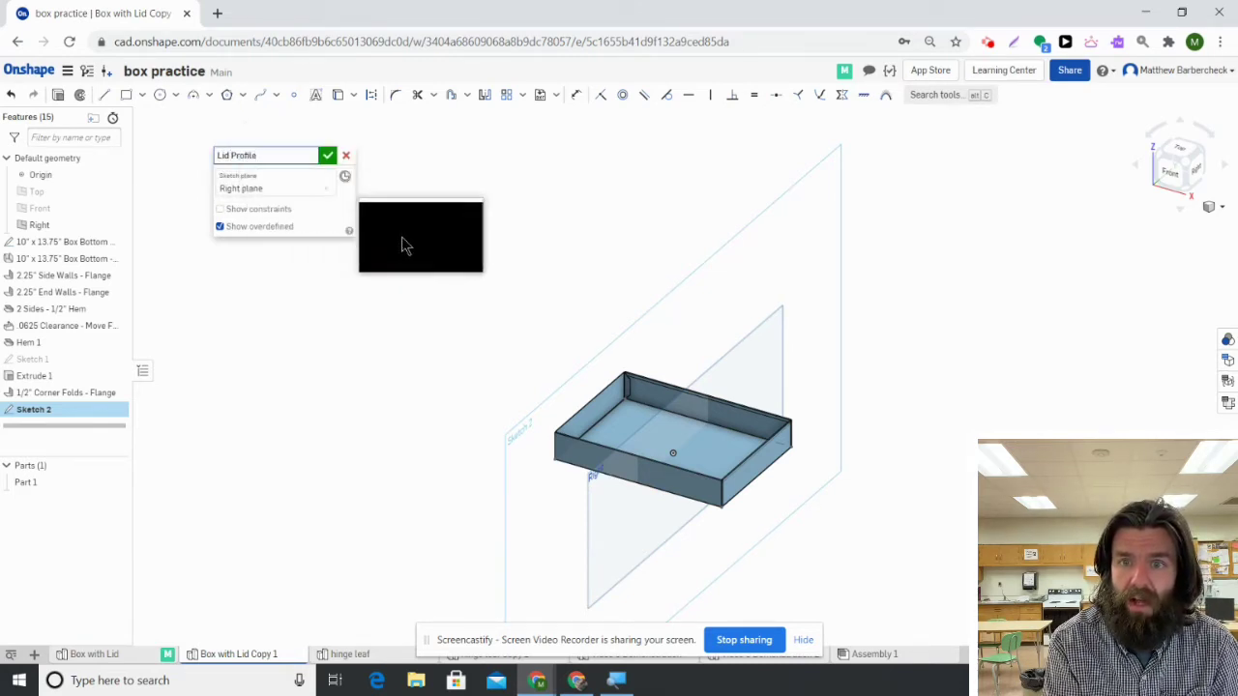
# Step: Examine the hemmed upper edges of the box's side walls in the right view
pyautogui.click(108, 101)
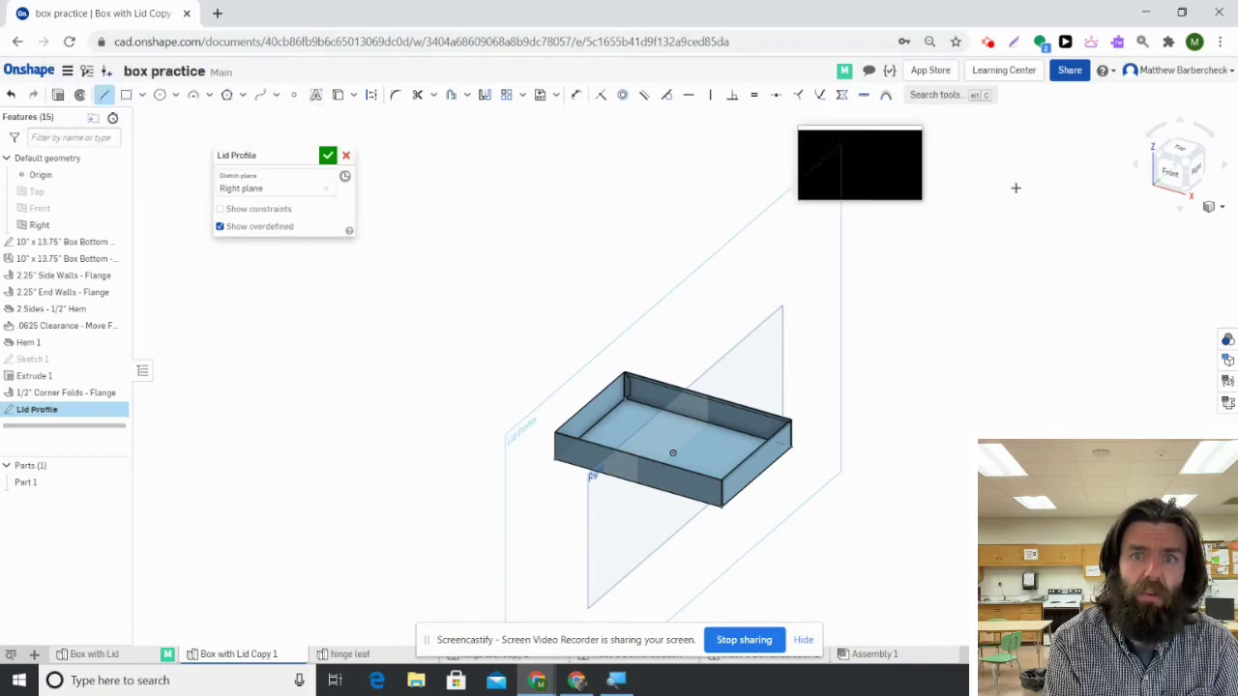
pyautogui.click(1195, 171)
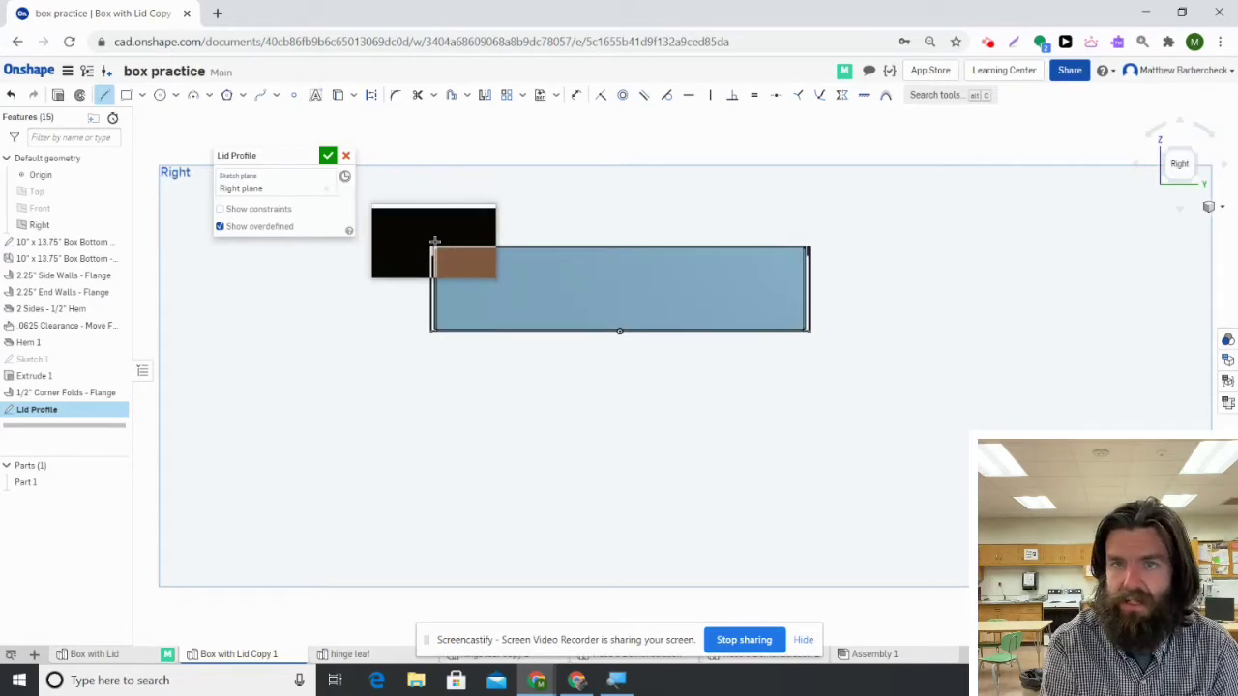
pyautogui.scroll(1, 434, 241)
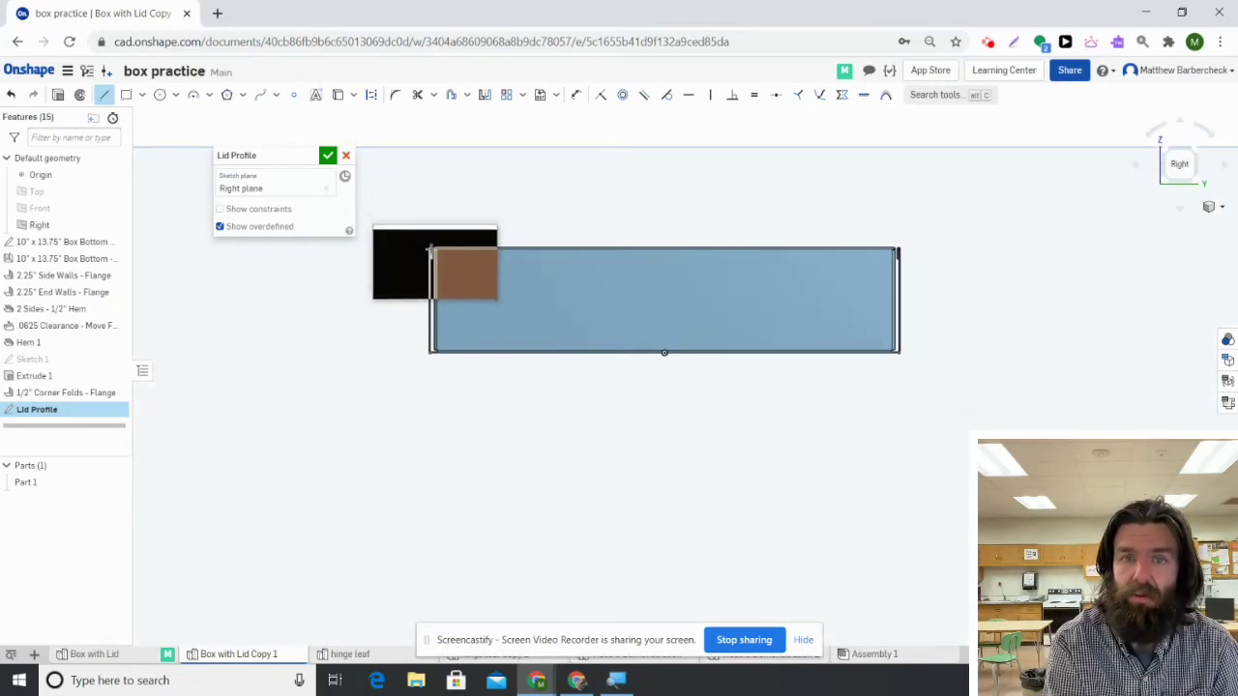
pyautogui.scroll(-1, 428, 244)
pyautogui.moveTo(436, 219); pyautogui.dragTo(470, 384, button='middle')
pyautogui.scroll(4, 458, 412)
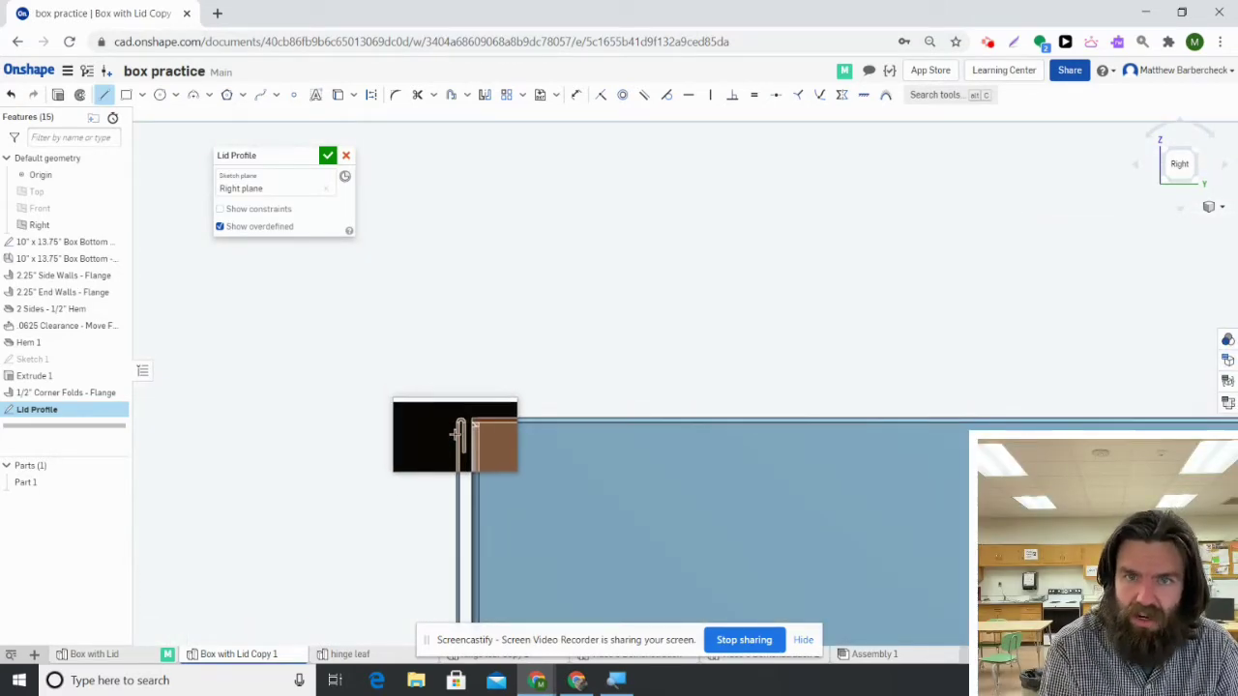
pyautogui.scroll(1, 443, 213)
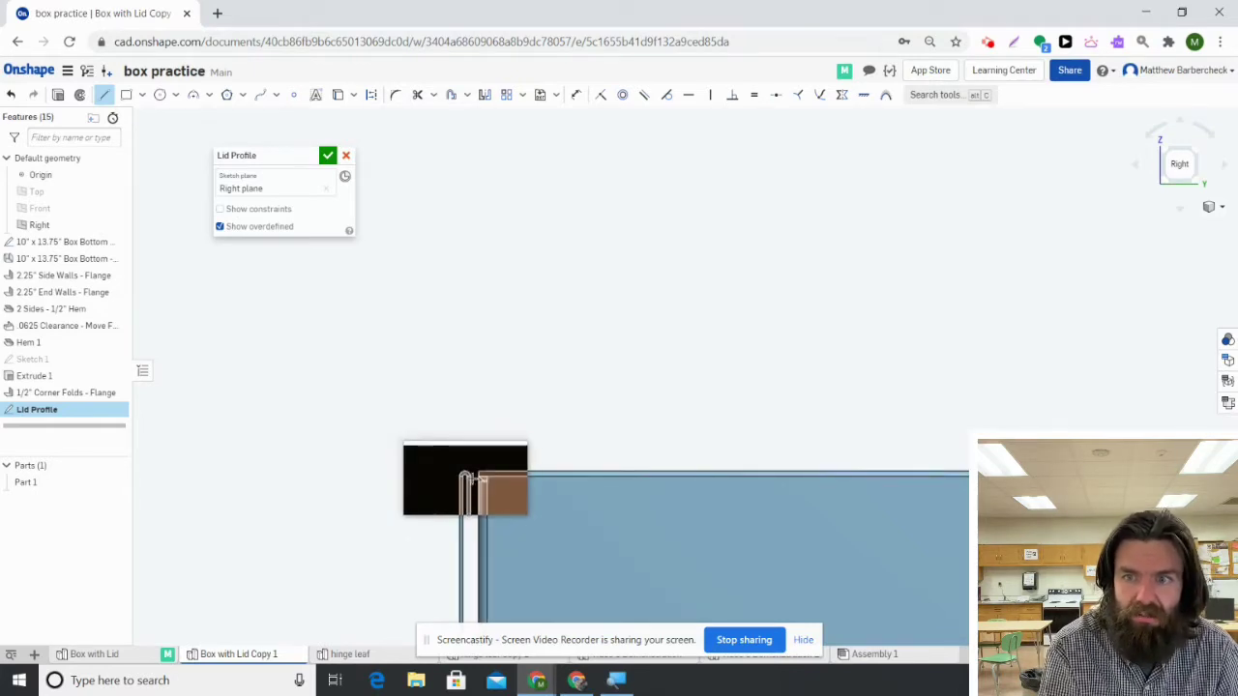
pyautogui.scroll(-3, 528, 448)
pyautogui.scroll(-3, 669, 372)
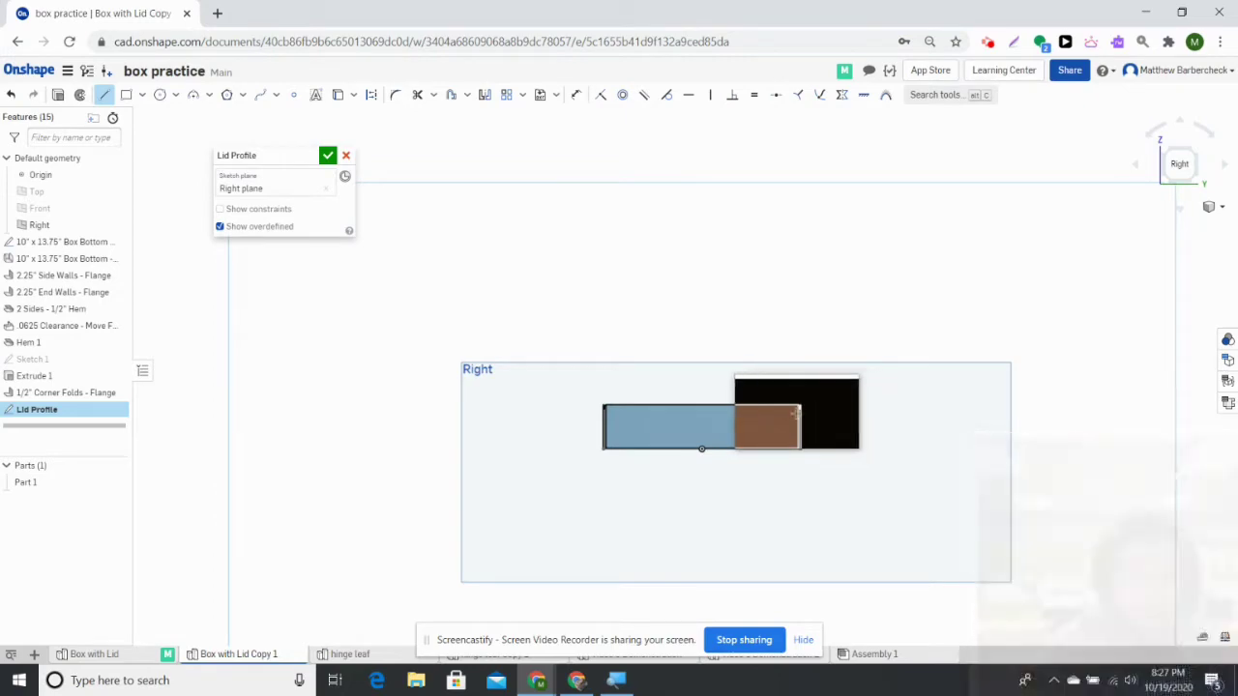
pyautogui.scroll(3, 796, 416)
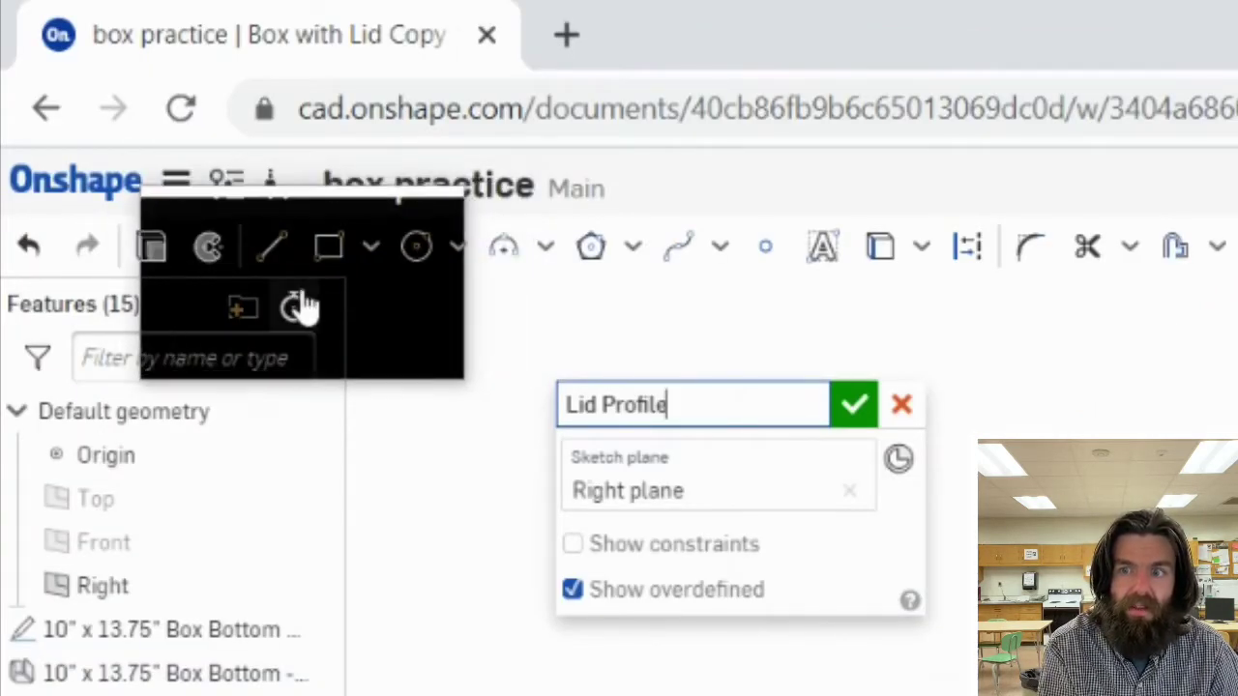
# Step: Sketch an open three-sided lid profile above the box, with a top line about 10.8 in long and sides about 1.8 in
pyautogui.click(280, 257)
pyautogui.click(607, 343)
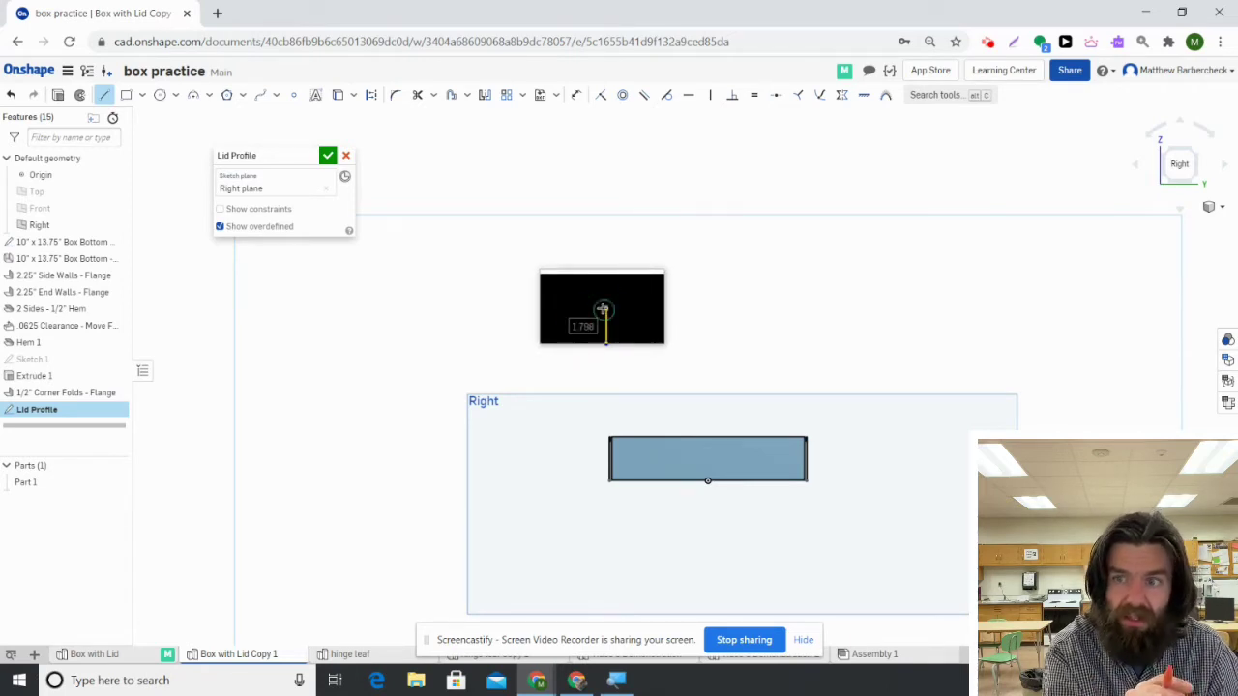
pyautogui.click(605, 309)
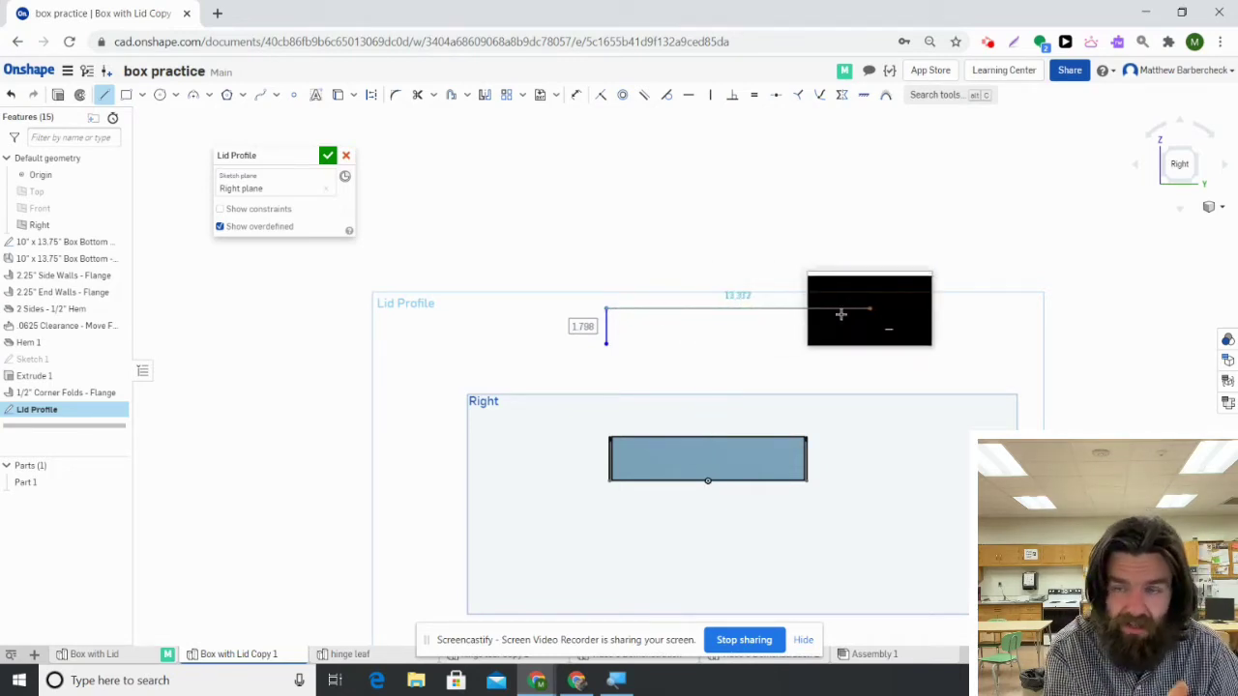
pyautogui.click(818, 305)
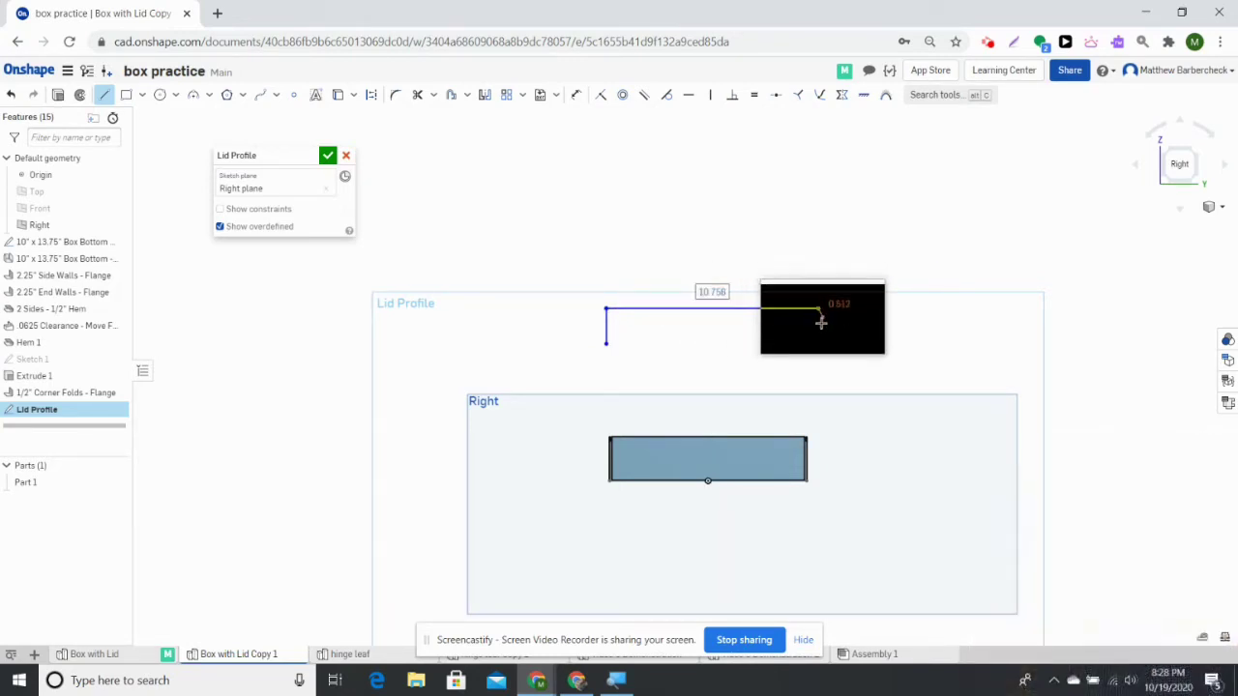
pyautogui.click(818, 340)
pyautogui.press('Escape')
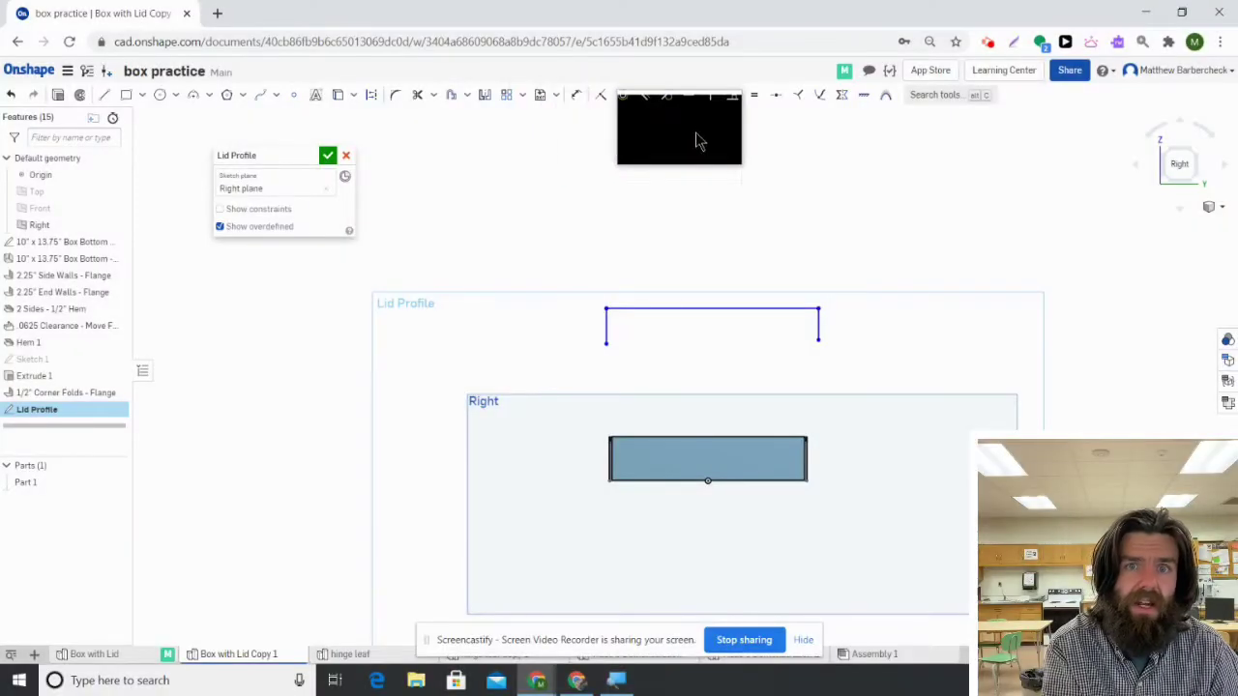
# Step: Constrain the profile's two vertical lines to equal length and shorten them to about 1.57 in
pyautogui.click(756, 97)
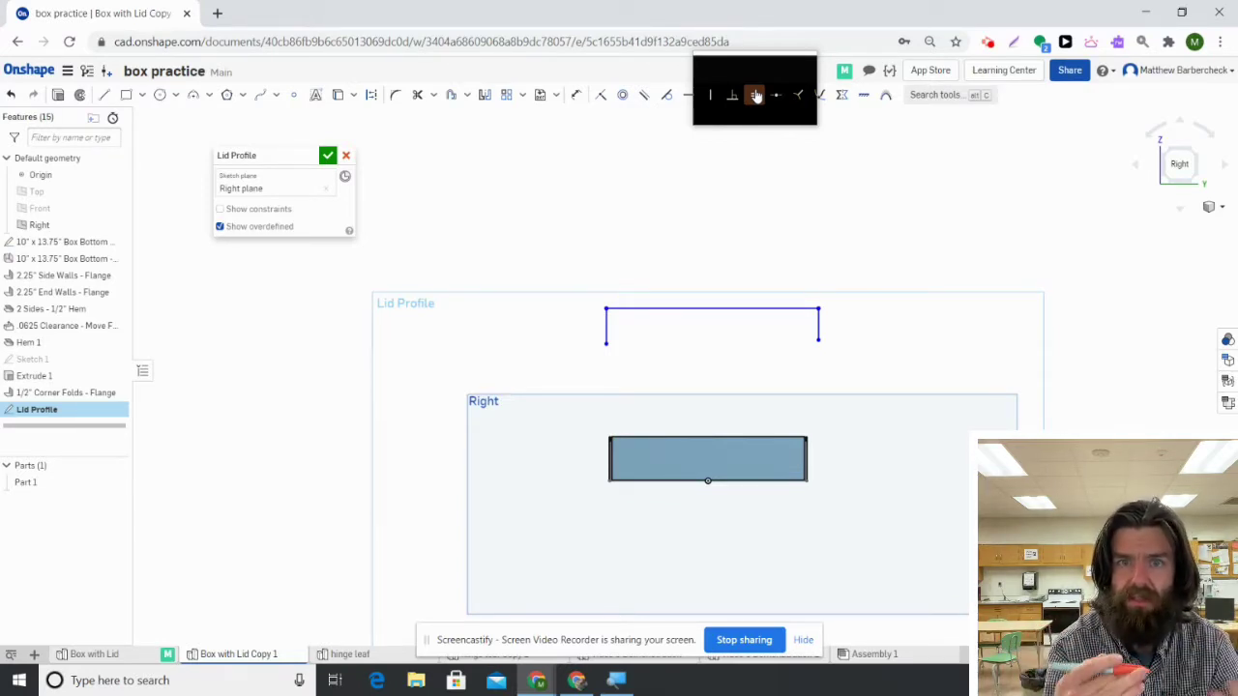
pyautogui.click(820, 327)
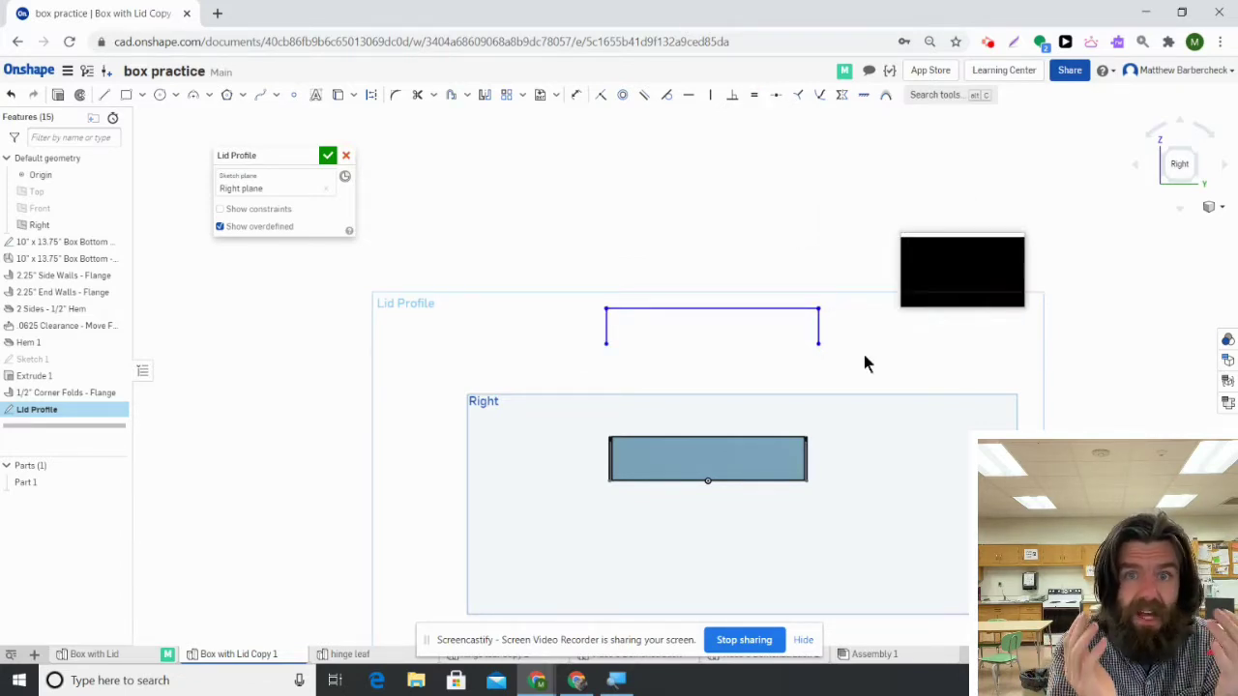
pyautogui.moveTo(815, 354)
pyautogui.mouseDown()
pyautogui.moveTo(818, 385)
pyautogui.moveTo(813, 338)
pyautogui.mouseUp()
# Step: Dimension one vertical line of the lid profile at 0.25 in
pyautogui.press('d')
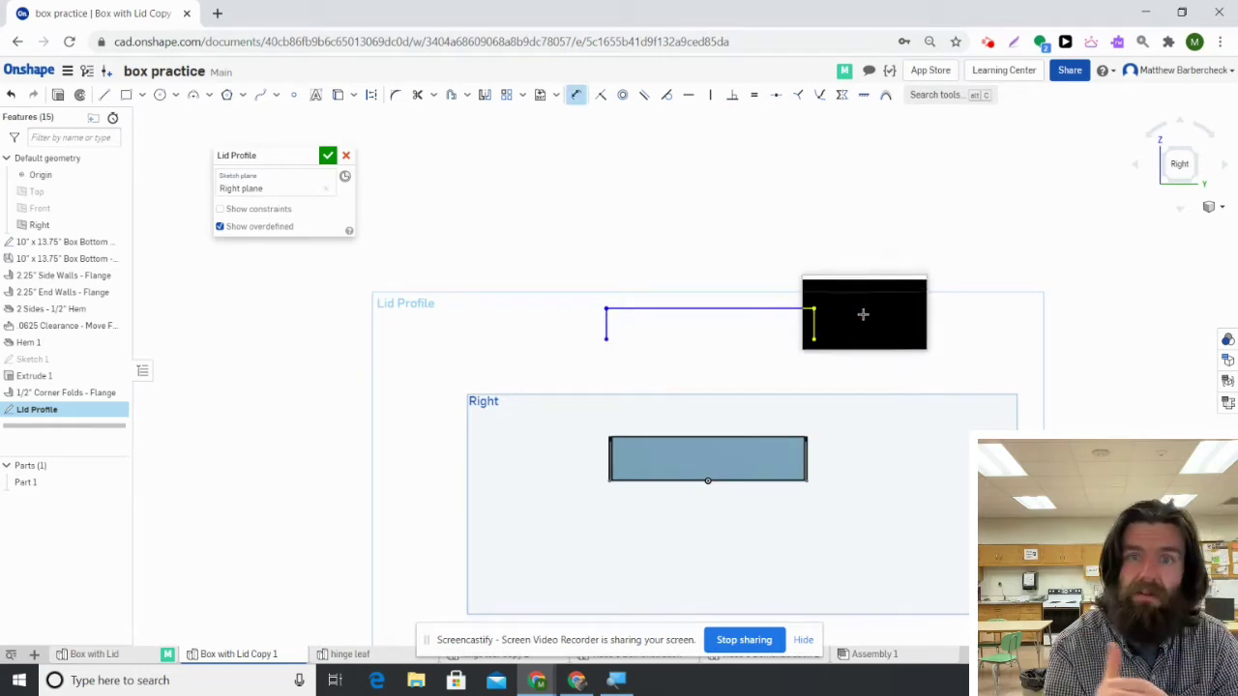
pyautogui.click(816, 330)
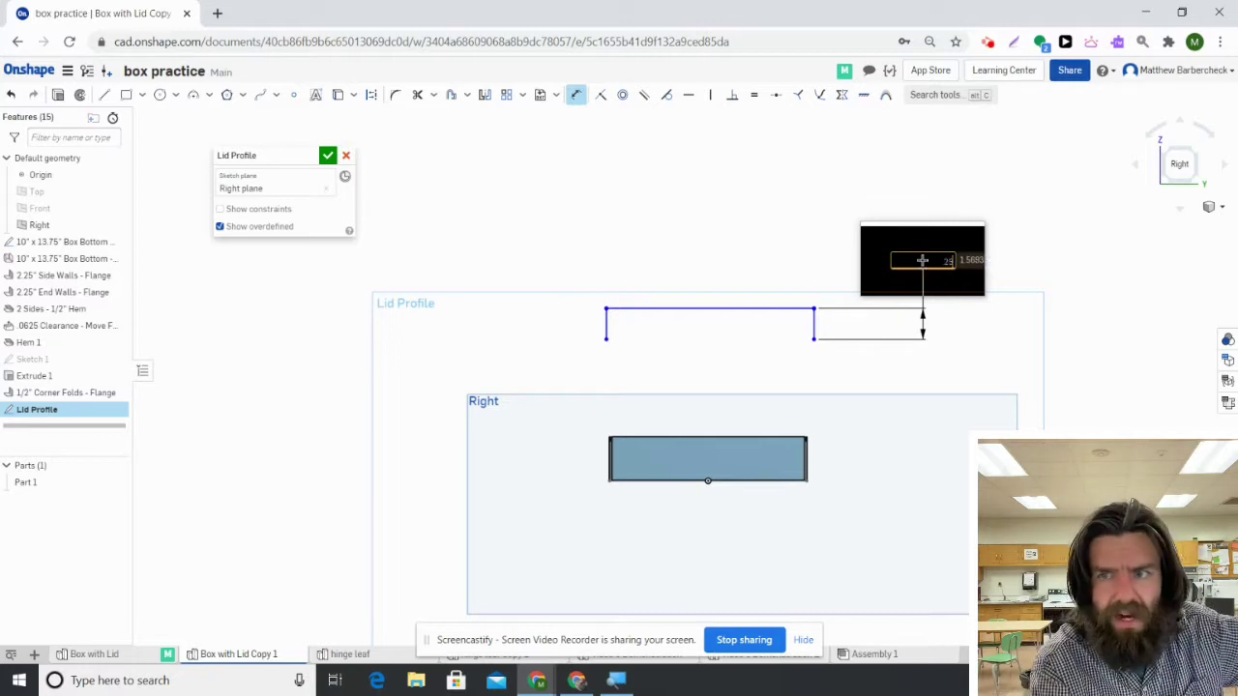
pyautogui.press('Return')
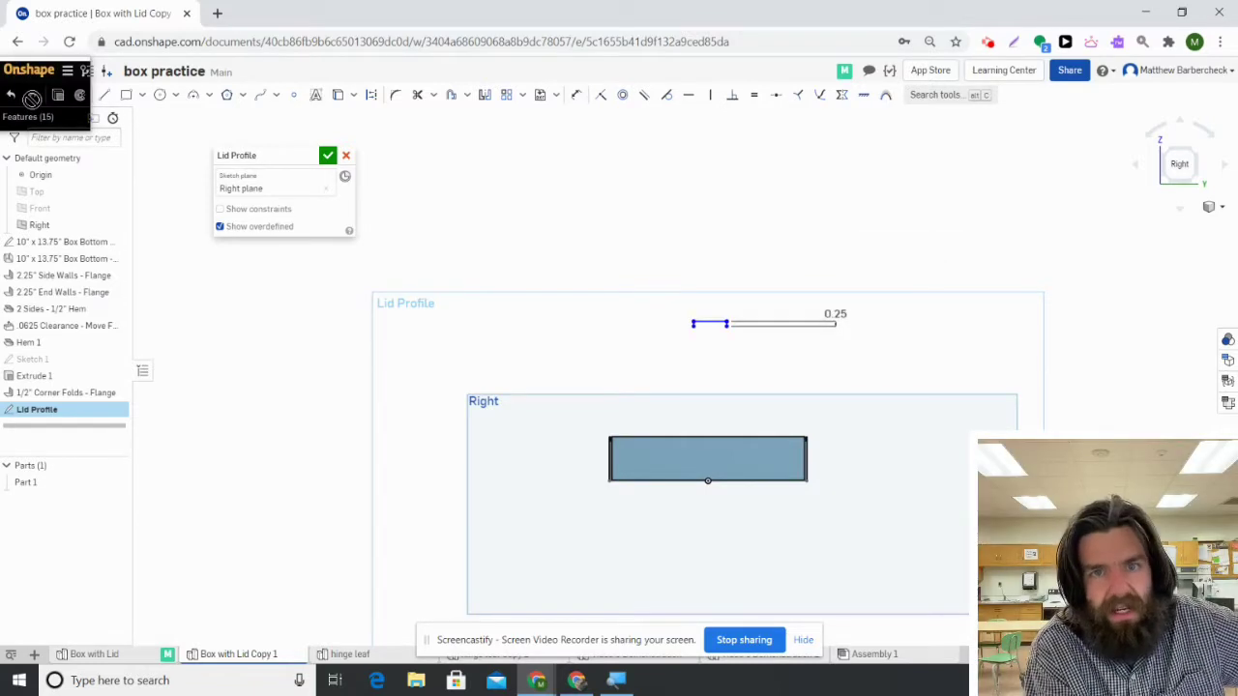
pyautogui.click(7, 97)
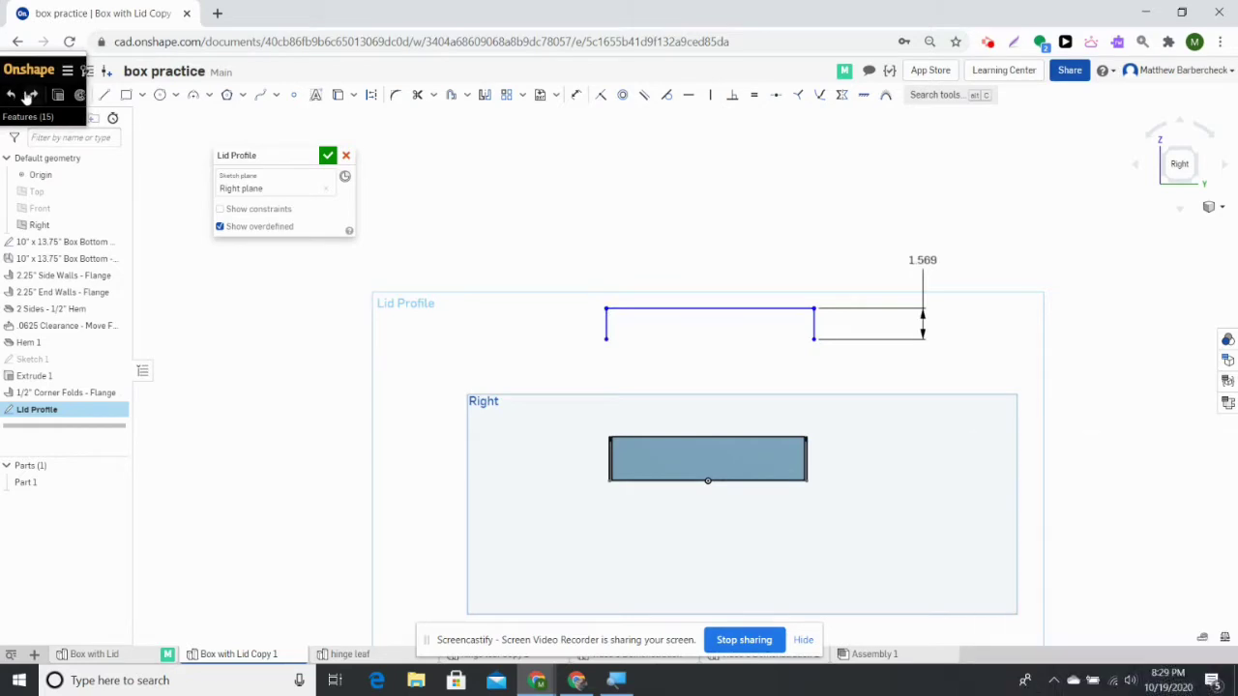
pyautogui.click(29, 97)
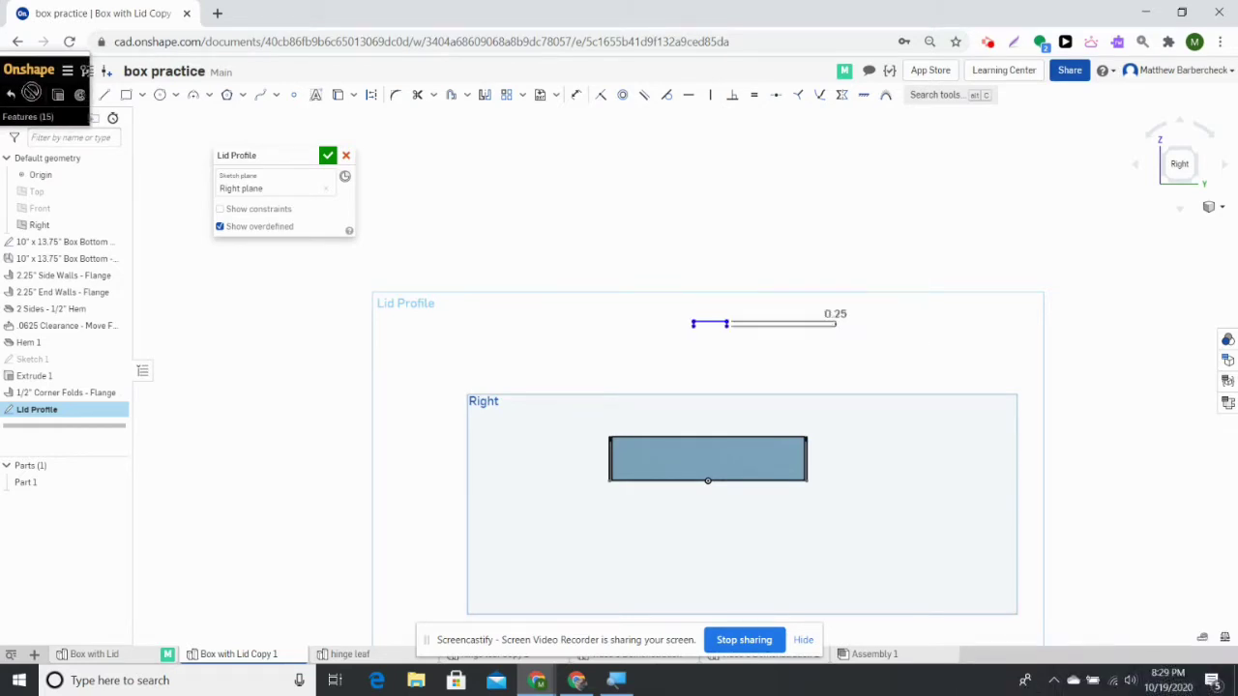
pyautogui.scroll(2, 720, 298)
pyautogui.scroll(2, 708, 300)
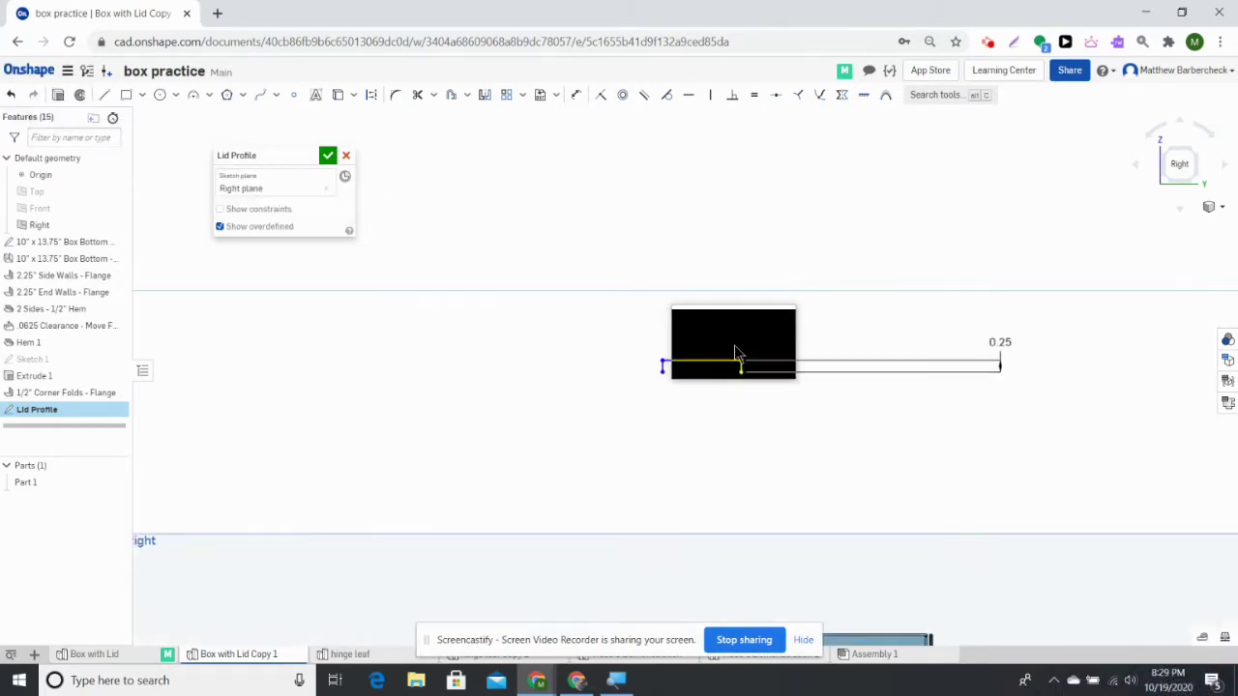
pyautogui.scroll(-2, 734, 346)
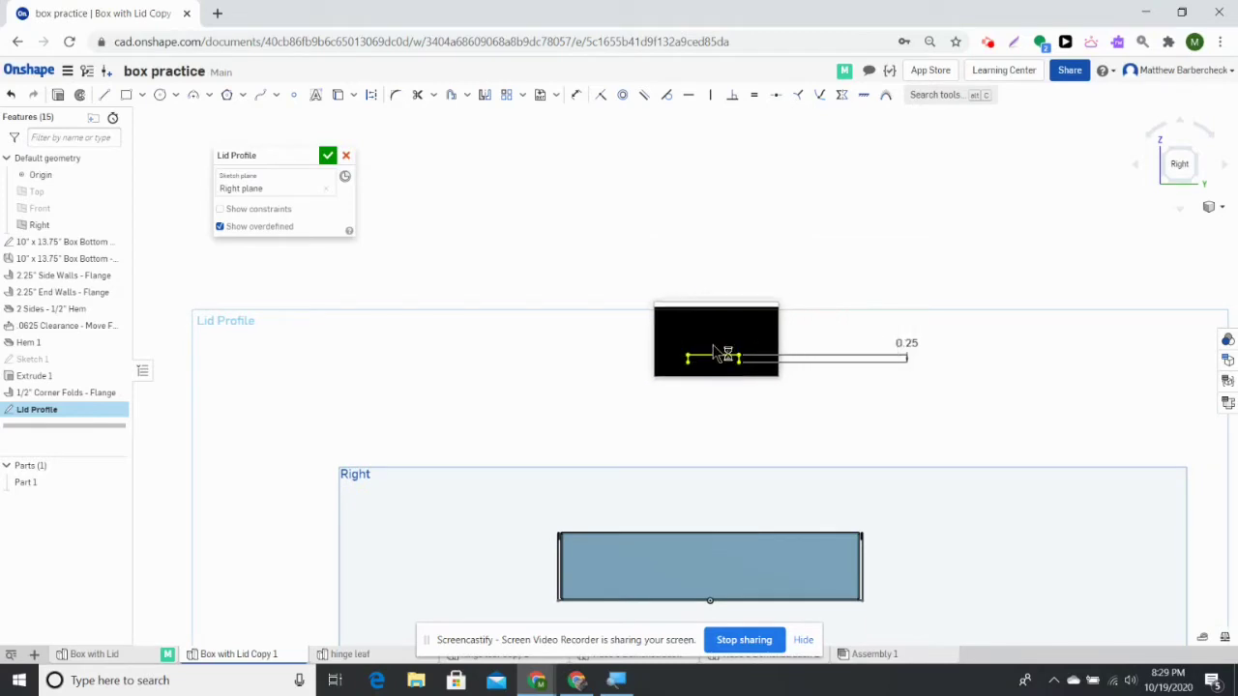
pyautogui.click(738, 363)
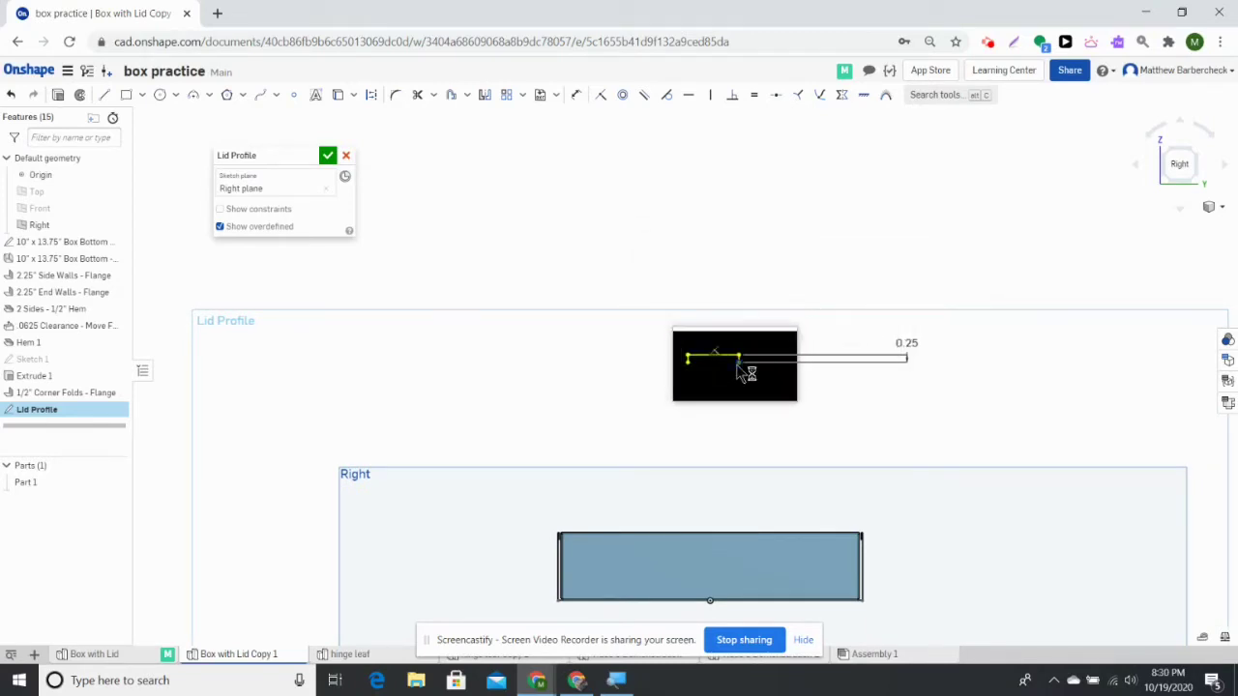
# Step: Project the outer upper points of the hems on both box side walls into the Lid Profile sketch
pyautogui.click(103, 94)
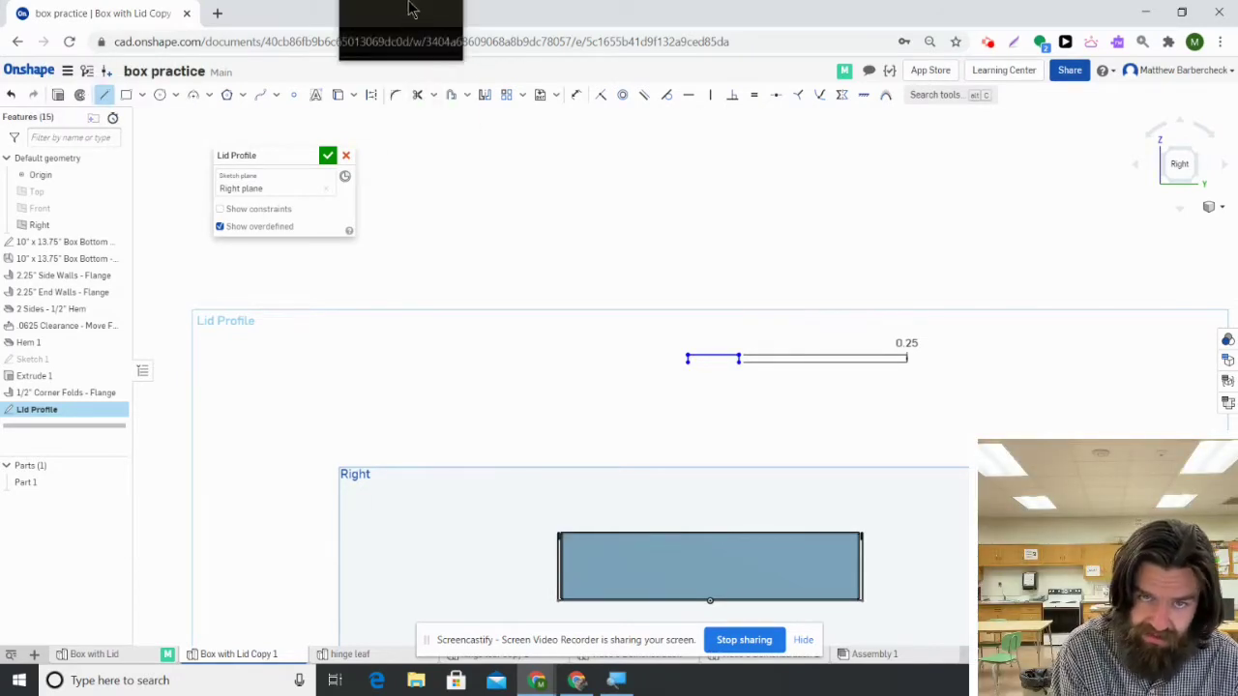
pyautogui.click(334, 96)
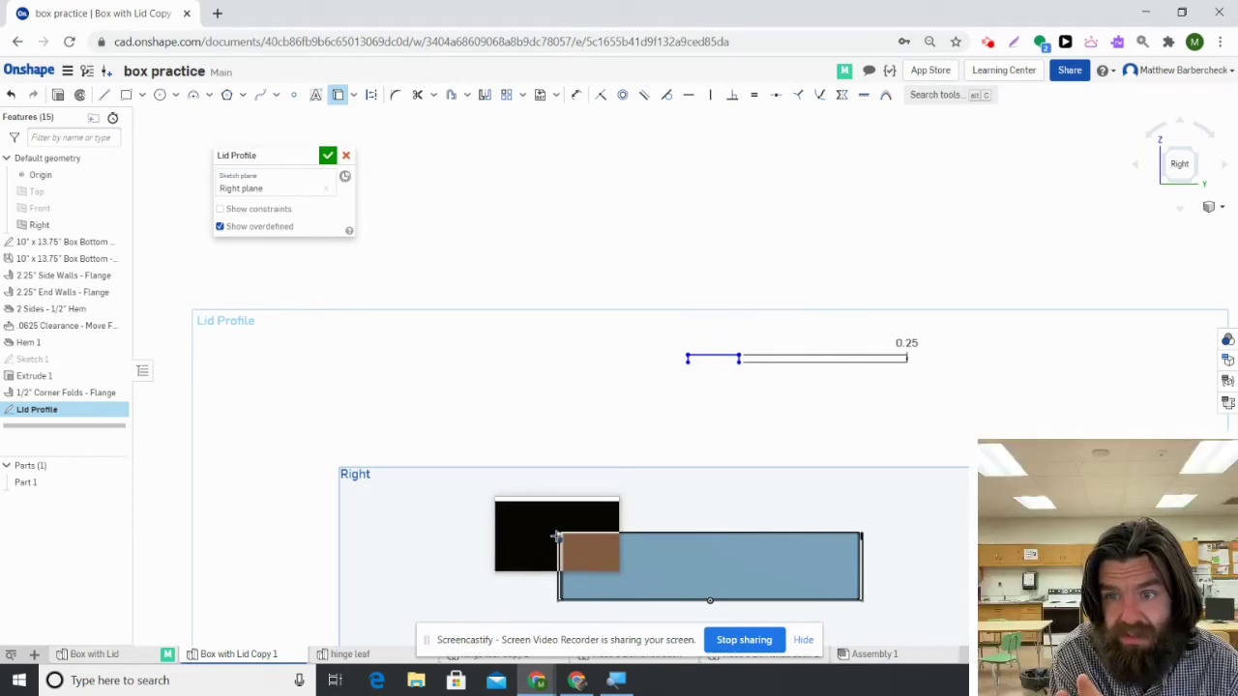
pyautogui.scroll(1, 554, 531)
pyautogui.scroll(2, 554, 531)
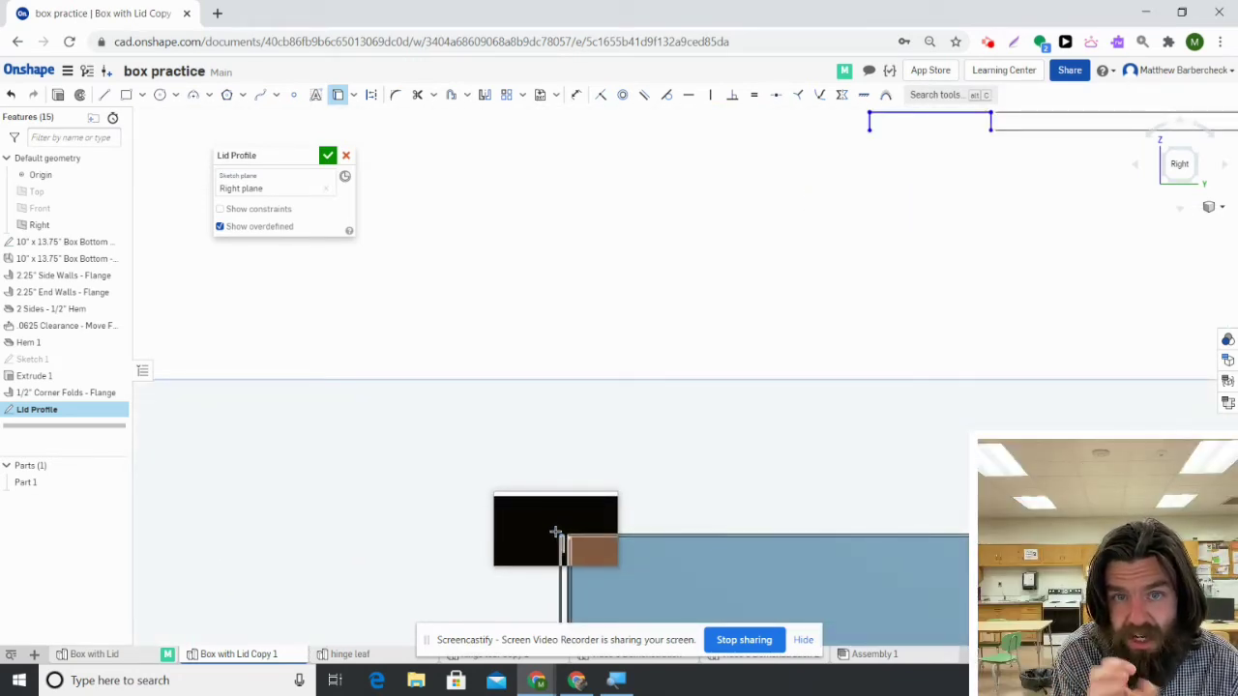
pyautogui.scroll(1, 561, 546)
pyautogui.scroll(1, 631, 528)
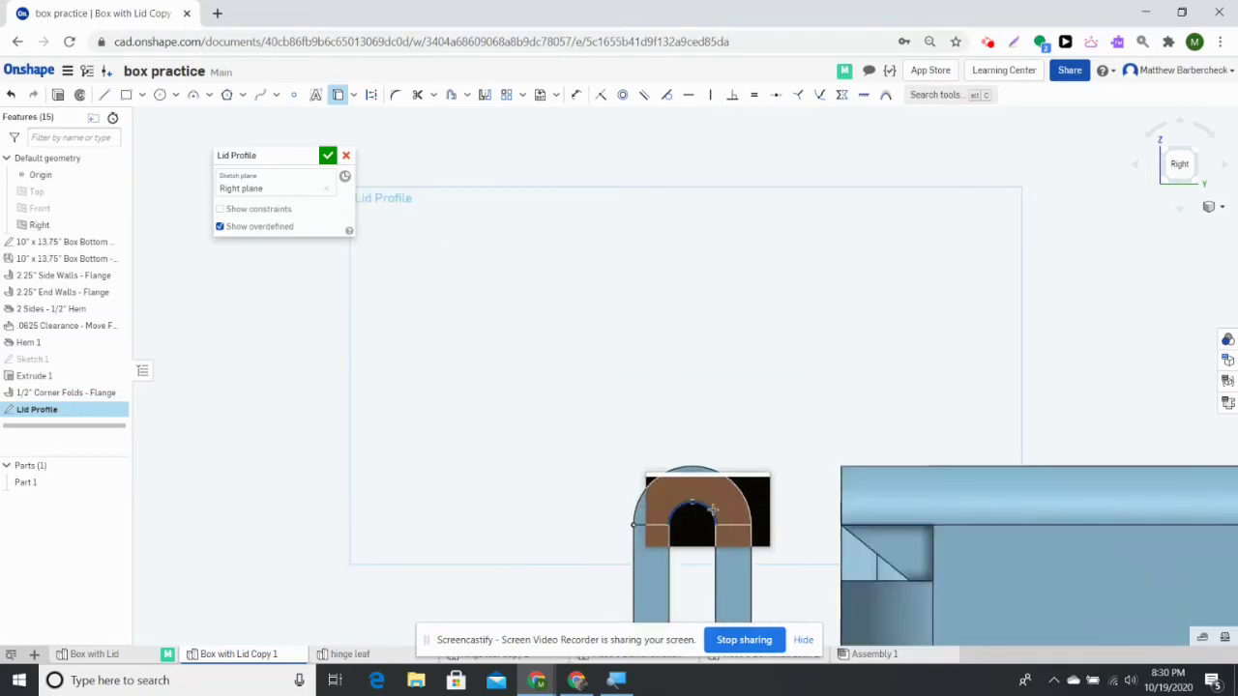
pyautogui.scroll(5, 697, 523)
pyautogui.scroll(5, 933, 423)
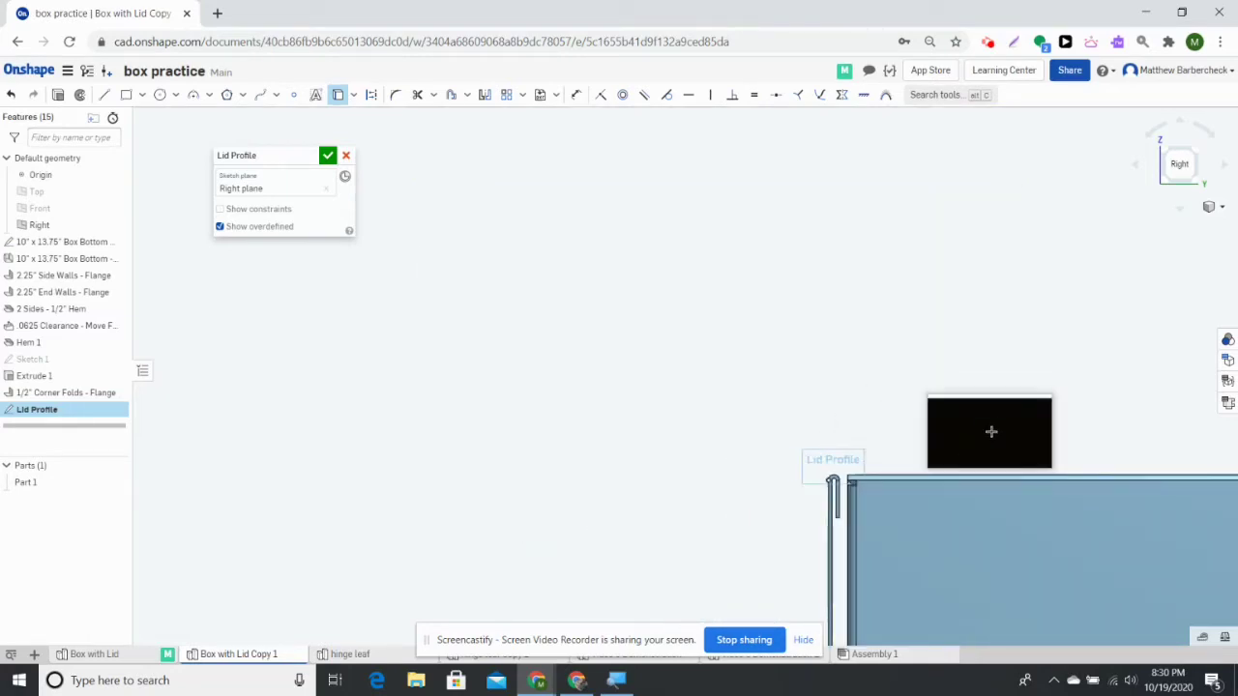
pyautogui.moveTo(830, 397); pyautogui.dragTo(477, 361, button='middle')
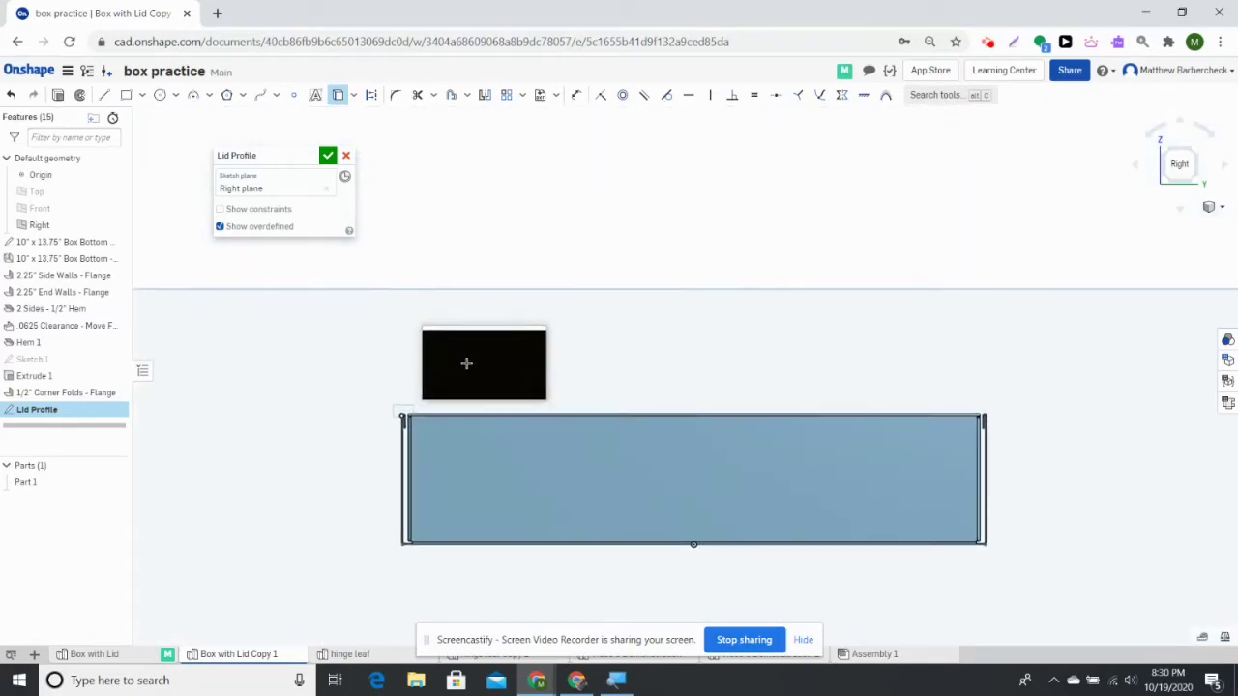
pyautogui.scroll(-5, 915, 401)
pyautogui.scroll(-3, 1005, 481)
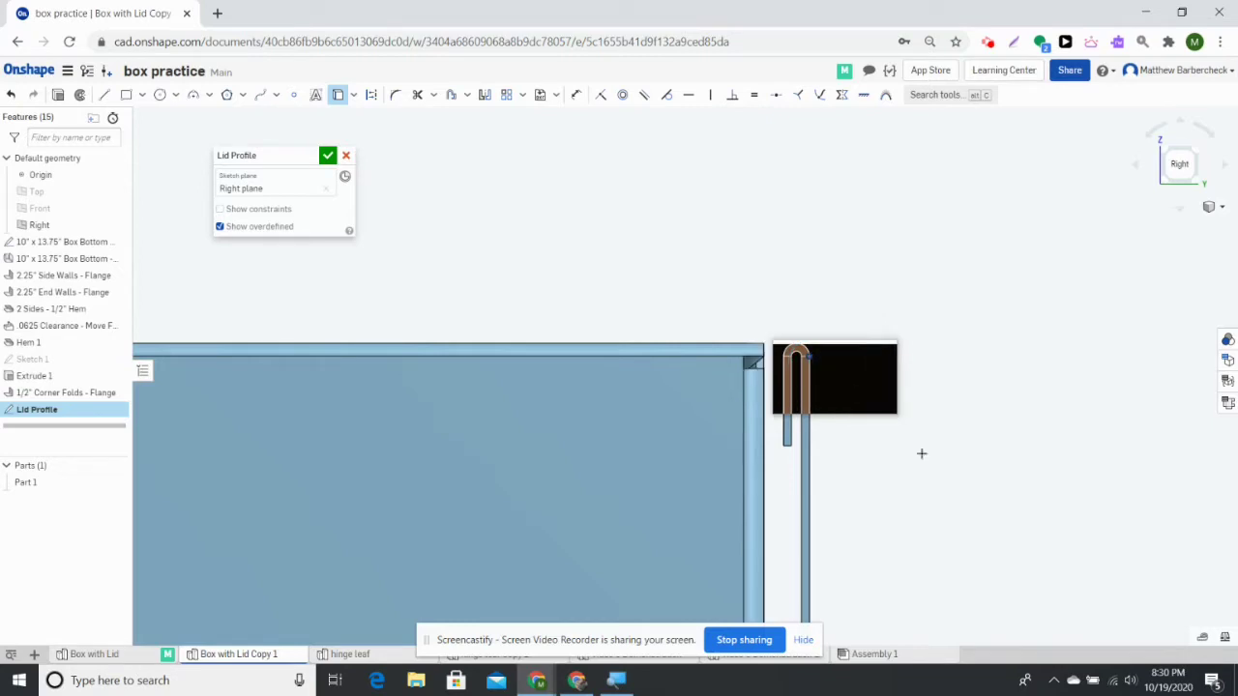
pyautogui.scroll(5, 921, 460)
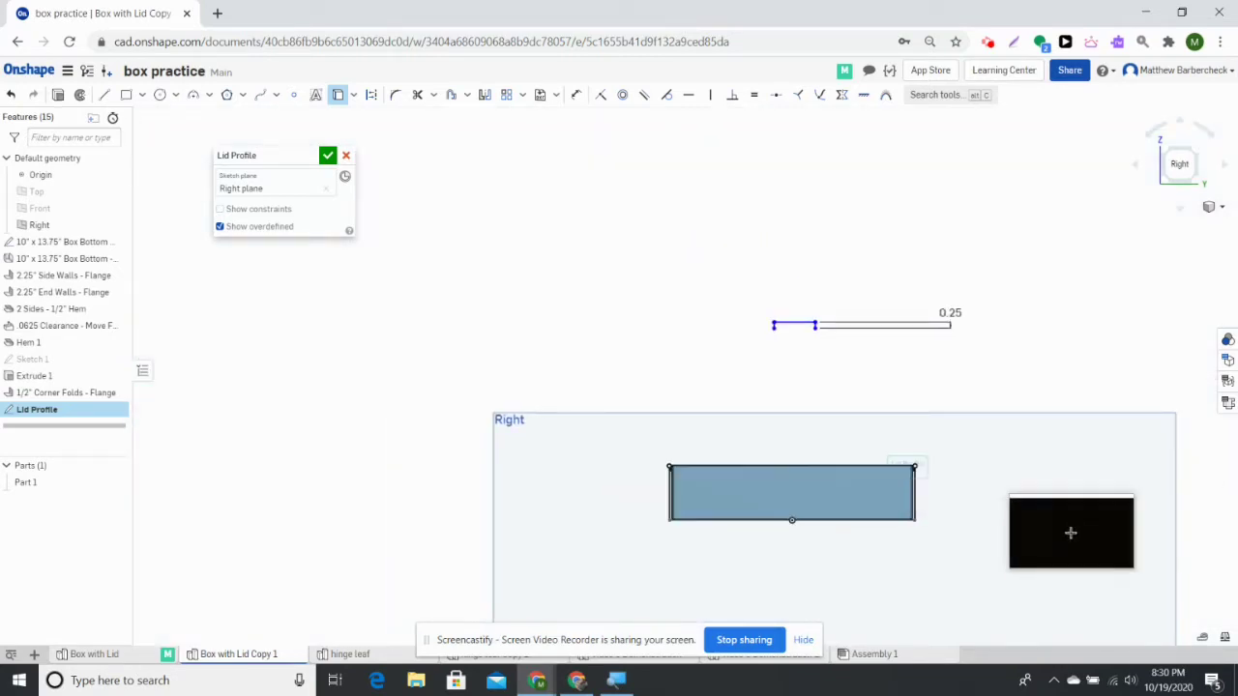
pyautogui.moveTo(561, 525); pyautogui.dragTo(614, 454, button='right')
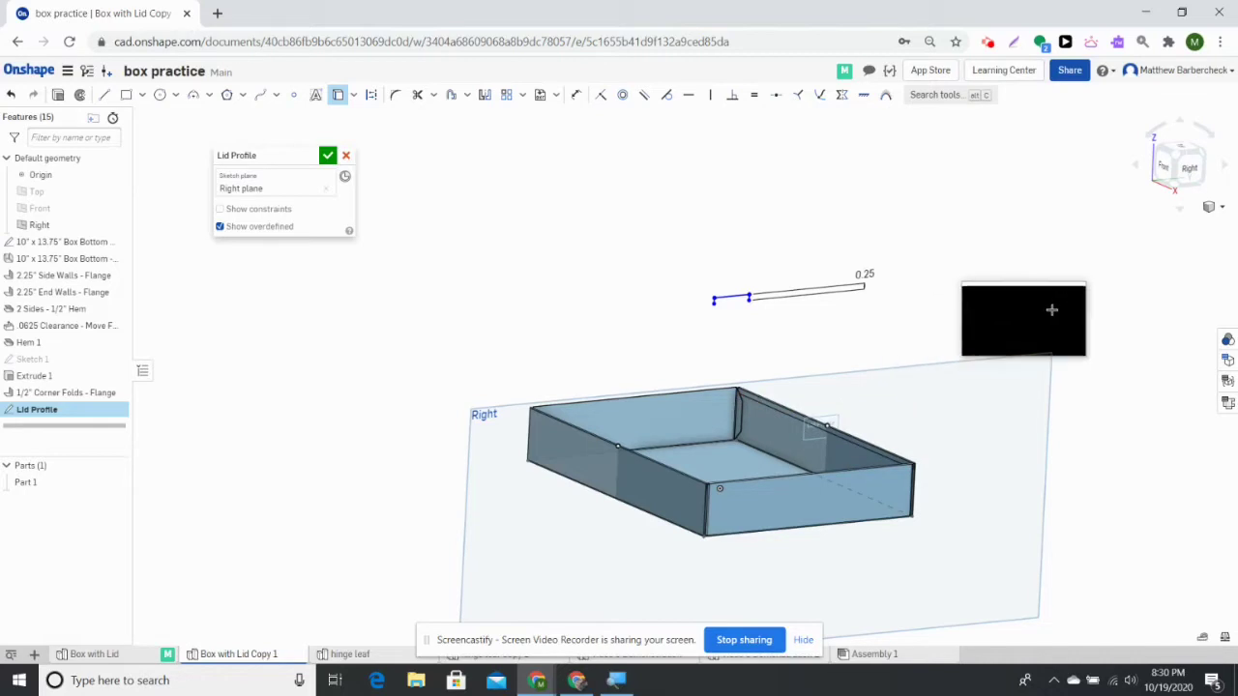
pyautogui.click(1188, 167)
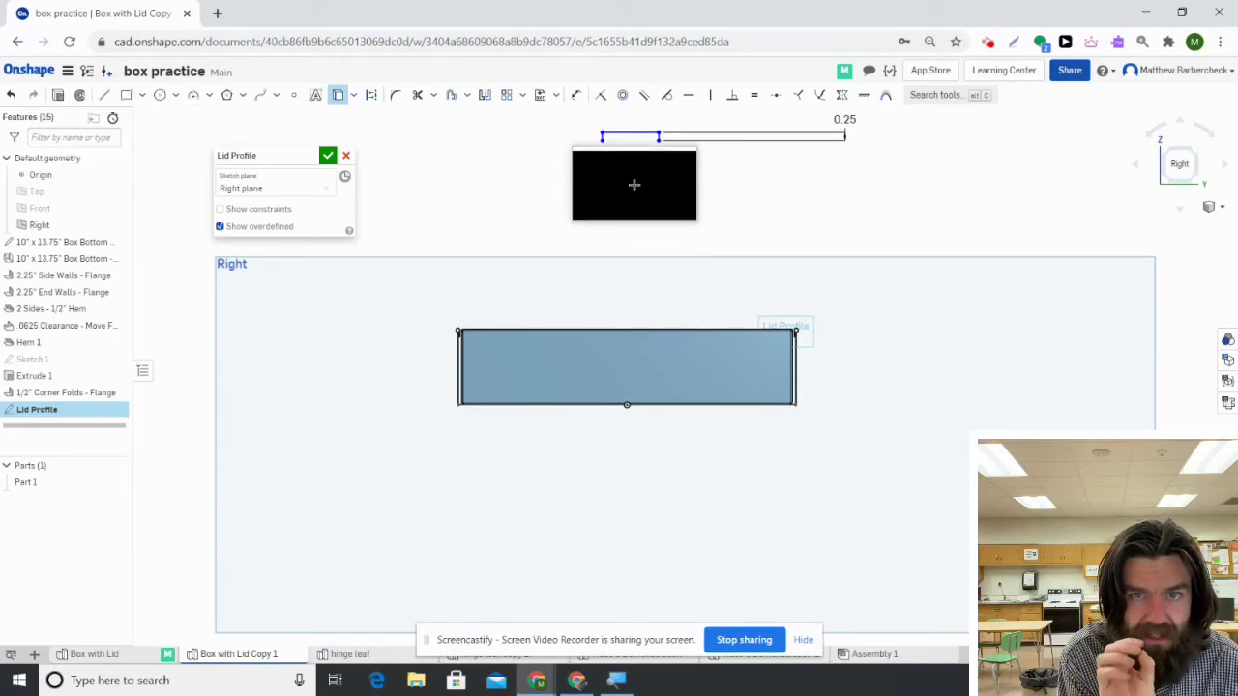
# Step: Align the lower endpoints of the lid profile vertically with the projected hem points on both sides of the box
pyautogui.press('Escape')
pyautogui.moveTo(604, 144)
pyautogui.mouseDown()
pyautogui.moveTo(534, 211)
pyautogui.moveTo(462, 334)
pyautogui.mouseUp()
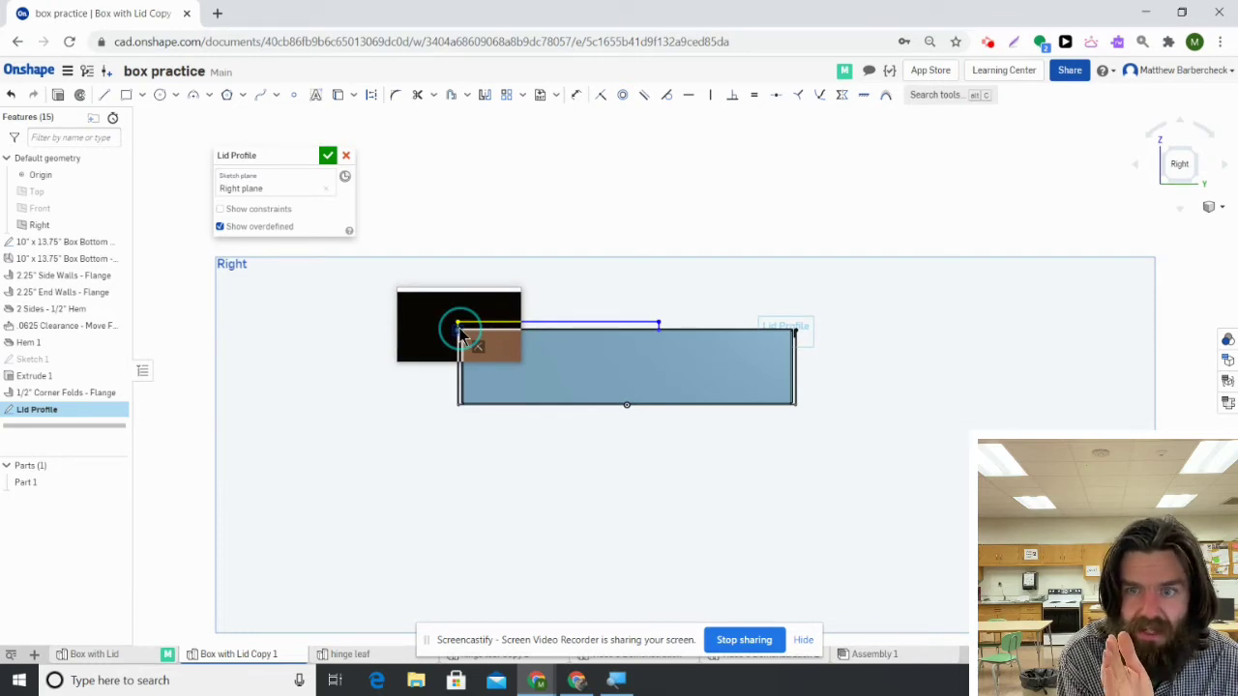
pyautogui.moveTo(463, 334)
pyautogui.mouseDown()
pyautogui.moveTo(468, 148)
pyautogui.moveTo(459, 282)
pyautogui.moveTo(458, 216)
pyautogui.moveTo(525, 265)
pyautogui.moveTo(627, 277)
pyautogui.moveTo(474, 232)
pyautogui.moveTo(490, 213)
pyautogui.moveTo(387, 254)
pyautogui.moveTo(397, 222)
pyautogui.moveTo(542, 194)
pyautogui.moveTo(425, 190)
pyautogui.moveTo(561, 187)
pyautogui.mouseUp()
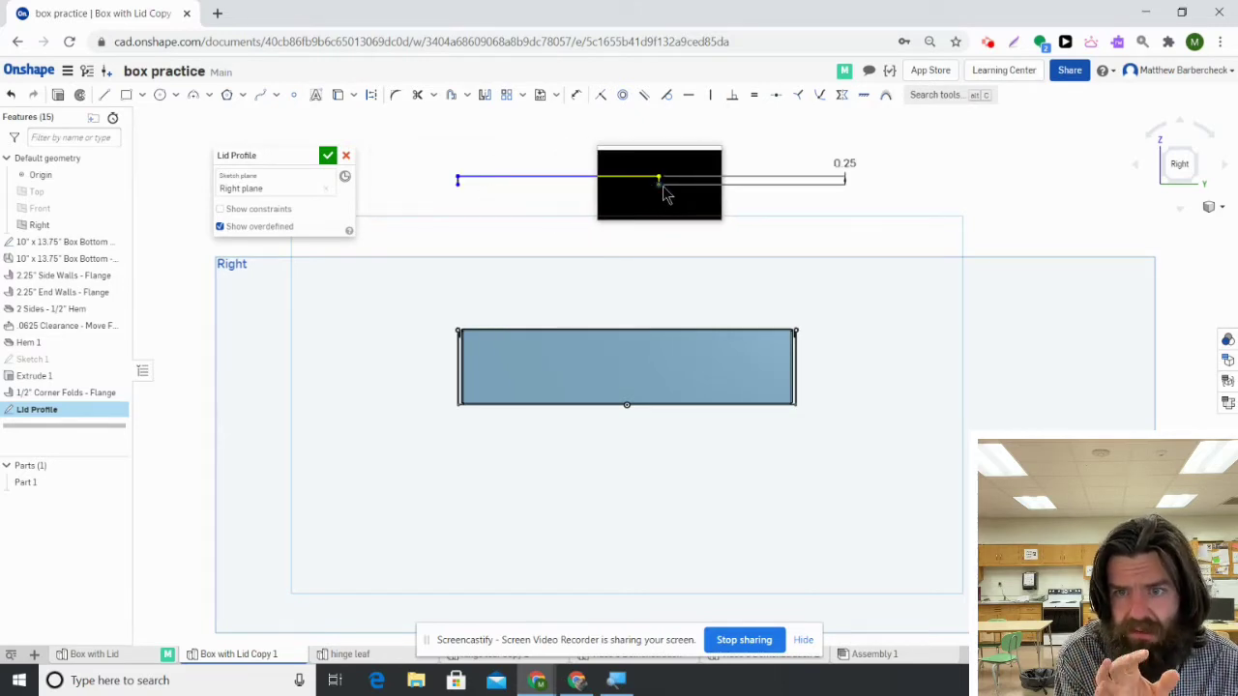
pyautogui.moveTo(663, 193); pyautogui.dragTo(795, 194)
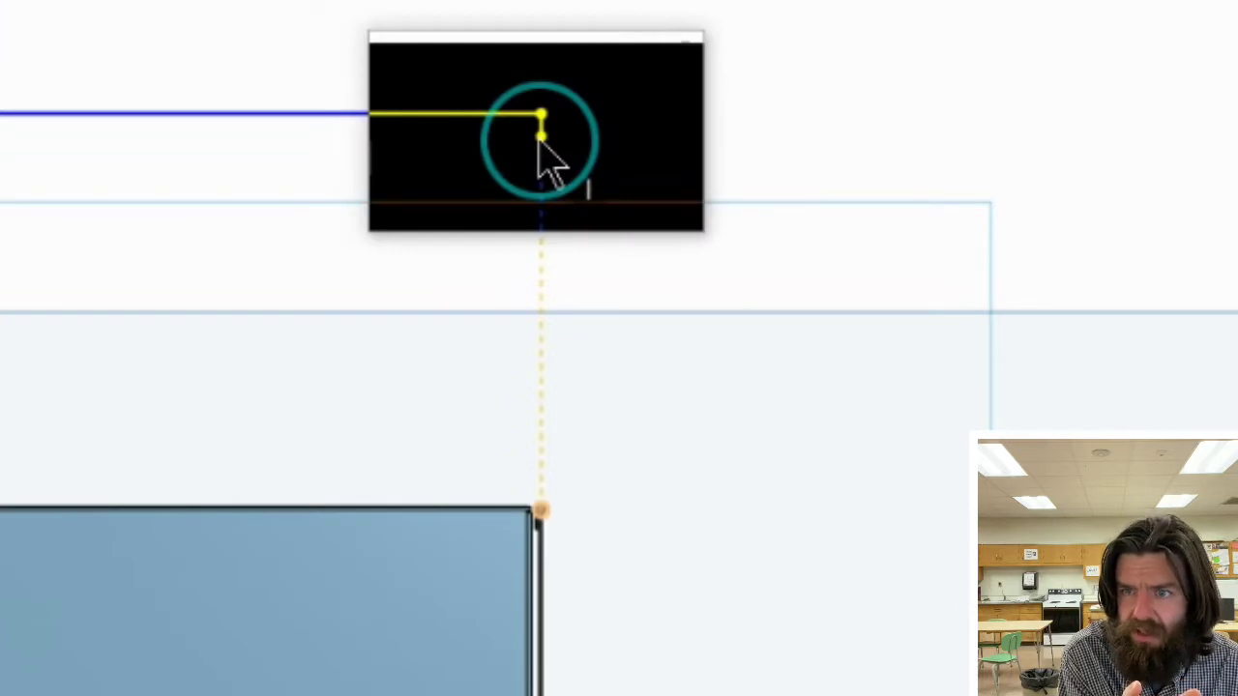
pyautogui.moveTo(541, 141); pyautogui.dragTo(798, 198)
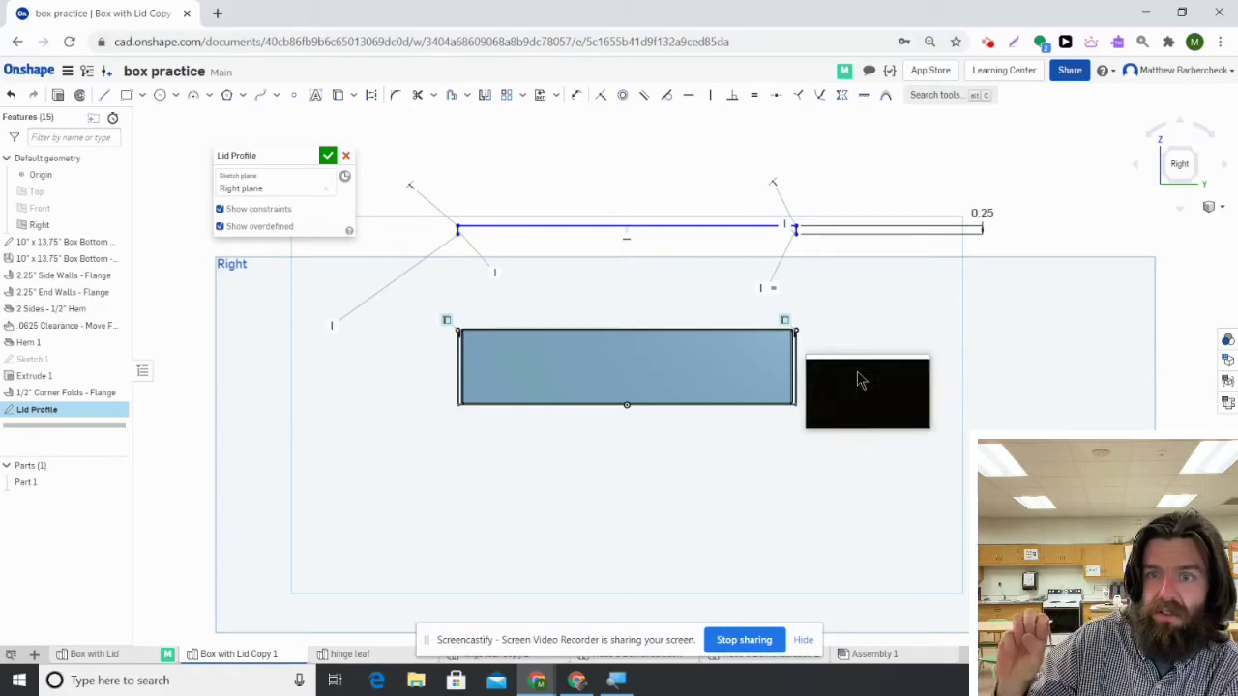
# Step: Examine the displayed vertical and equal constraints at both ends of the lid profile and how the profile moves with them
pyautogui.moveTo(771, 295); pyautogui.dragTo(930, 318)
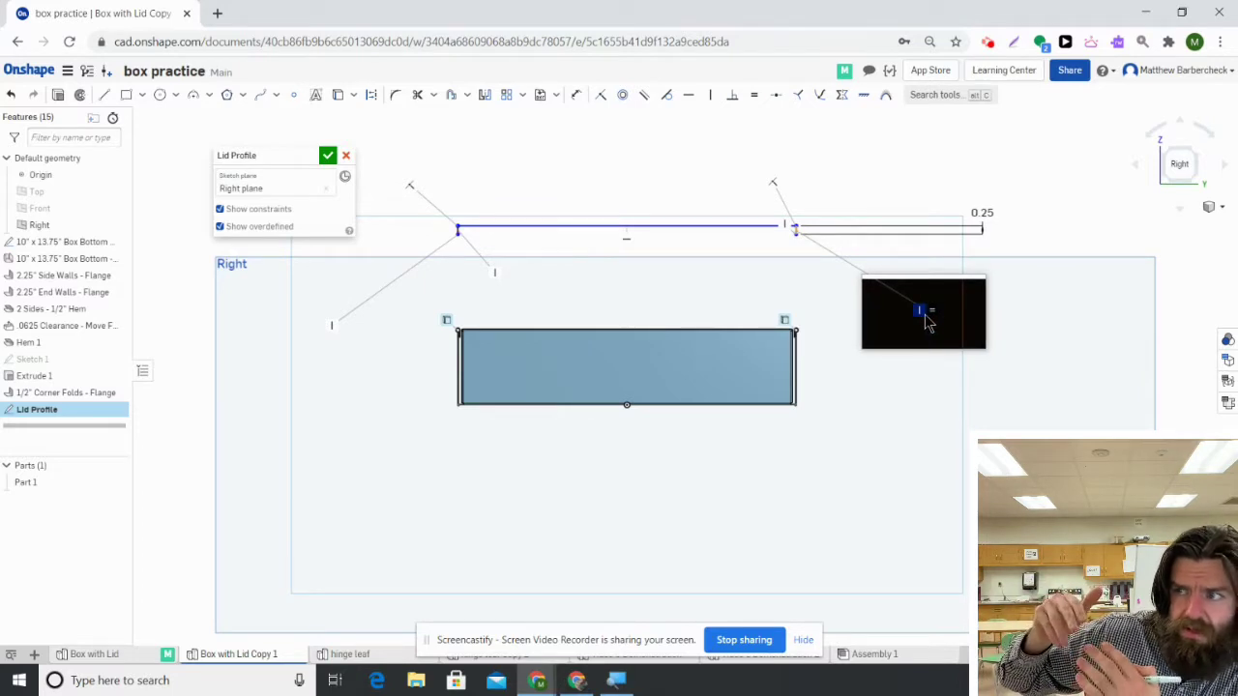
pyautogui.scroll(4, 916, 324)
pyautogui.moveTo(787, 254); pyautogui.dragTo(840, 371, button='middle')
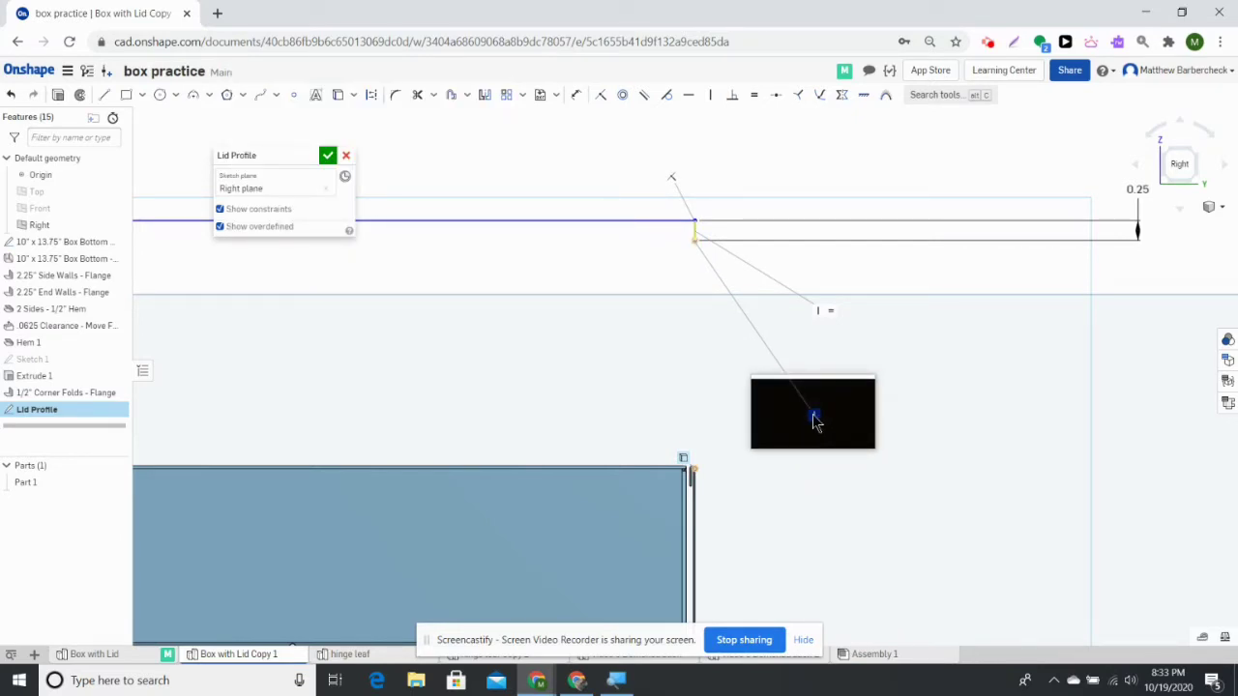
pyautogui.scroll(-3, 858, 431)
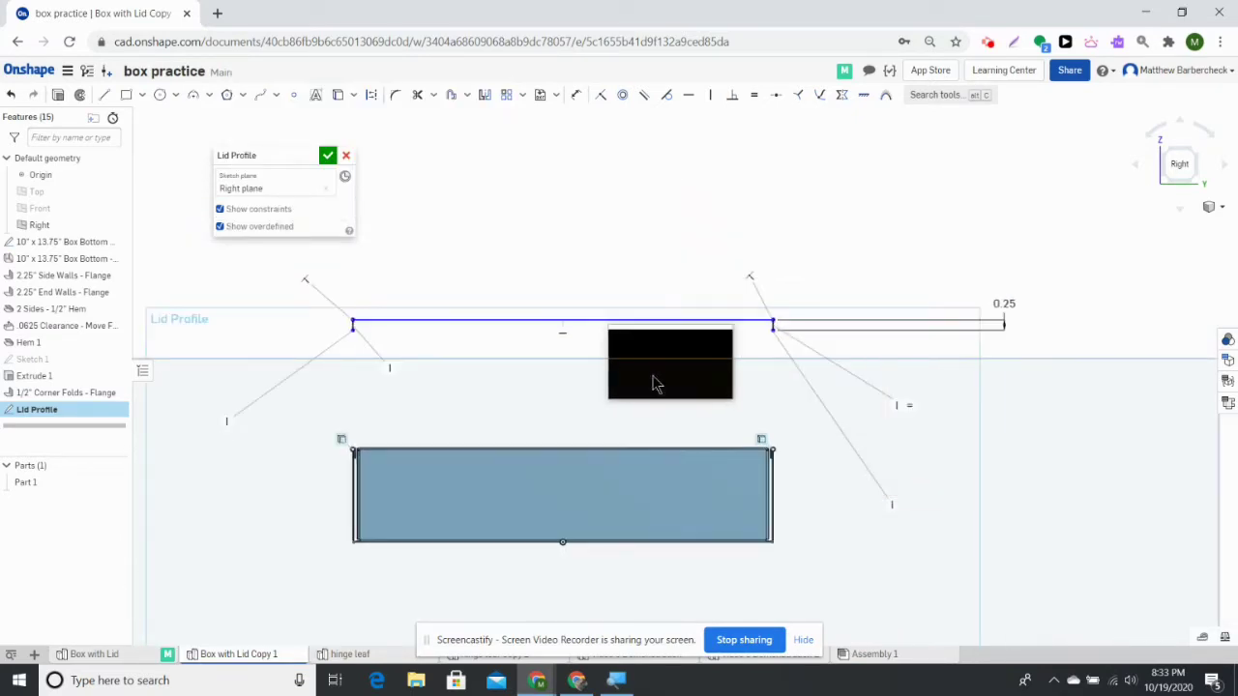
pyautogui.scroll(6, 771, 333)
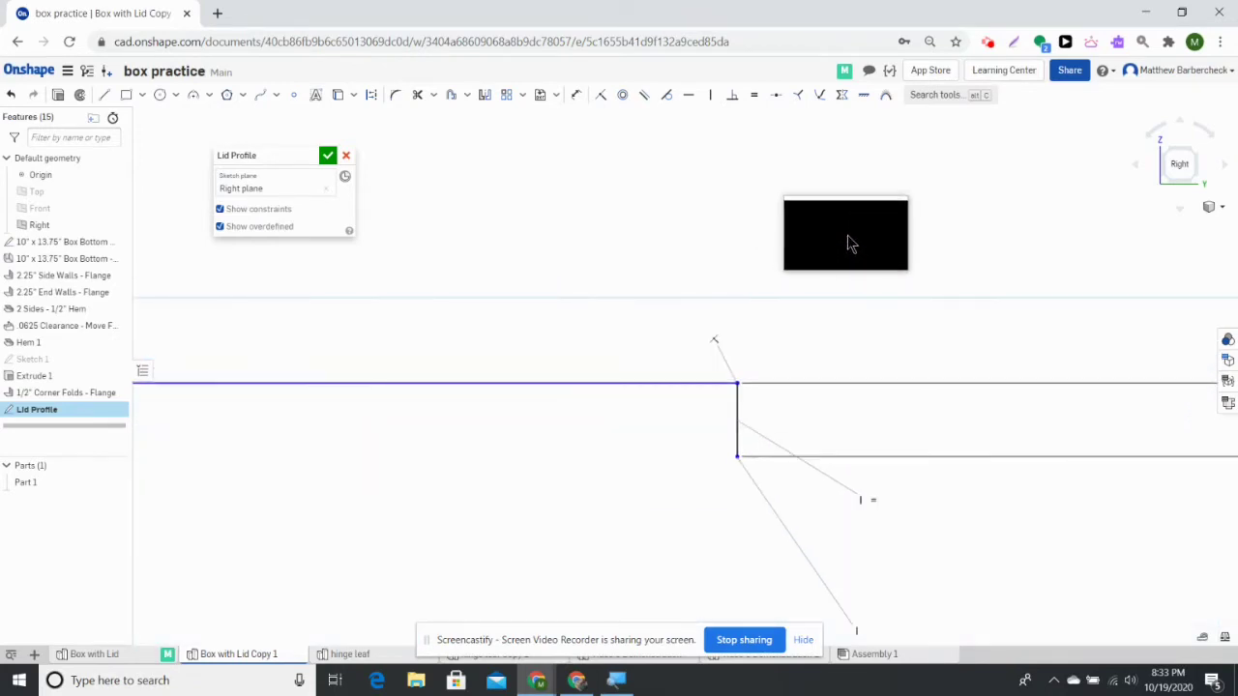
pyautogui.scroll(-3, 848, 235)
pyautogui.scroll(-3, 849, 236)
pyautogui.moveTo(634, 332)
pyautogui.mouseDown(button='middle')
pyautogui.moveTo(705, 401)
pyautogui.moveTo(807, 464)
pyautogui.mouseUp(button='middle')
pyautogui.scroll(2, 375, 377)
pyautogui.scroll(3, 378, 383)
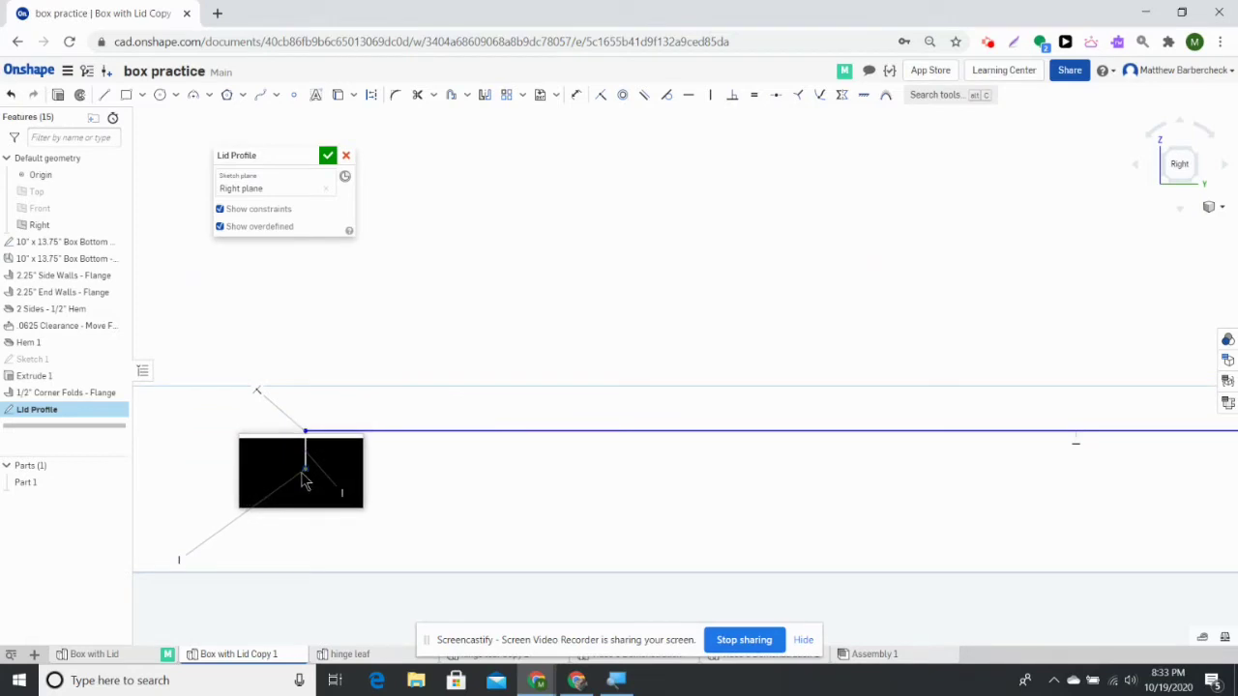
pyautogui.moveTo(305, 471)
pyautogui.mouseDown()
pyautogui.moveTo(210, 544)
pyautogui.moveTo(277, 447)
pyautogui.moveTo(312, 242)
pyautogui.moveTo(321, 348)
pyautogui.moveTo(378, 354)
pyautogui.mouseUp()
pyautogui.scroll(-7, 836, 433)
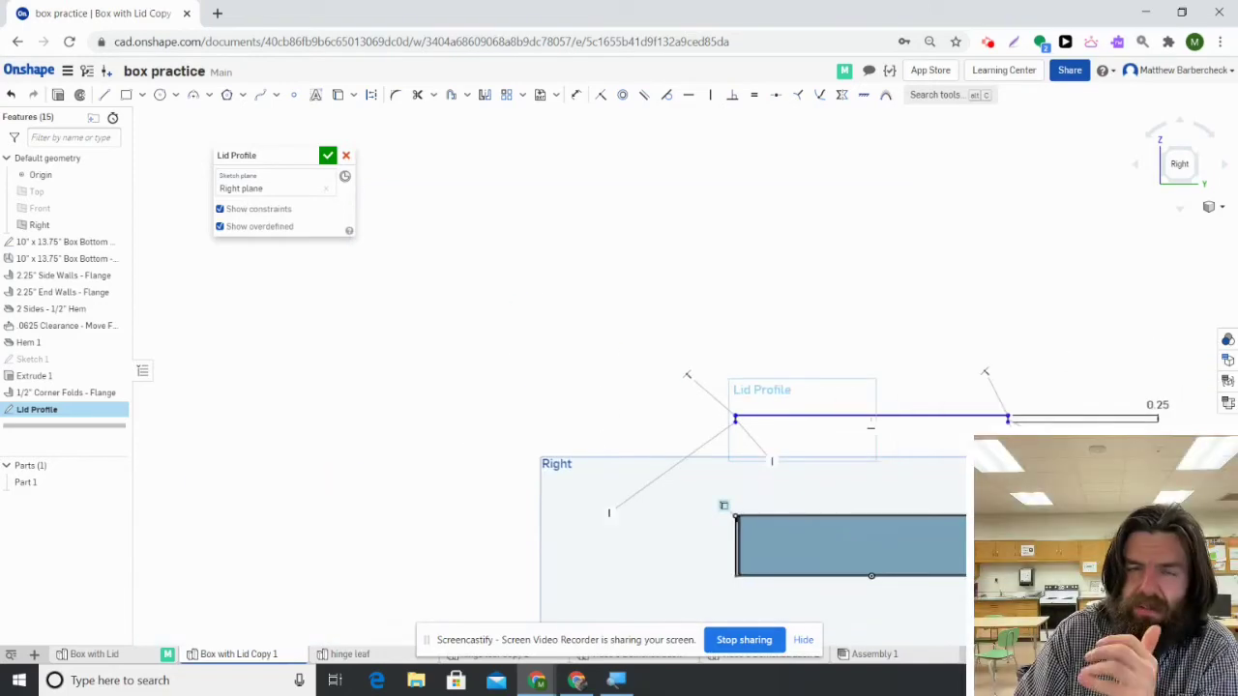
pyautogui.scroll(3, 1008, 296)
pyautogui.scroll(-4, 1009, 314)
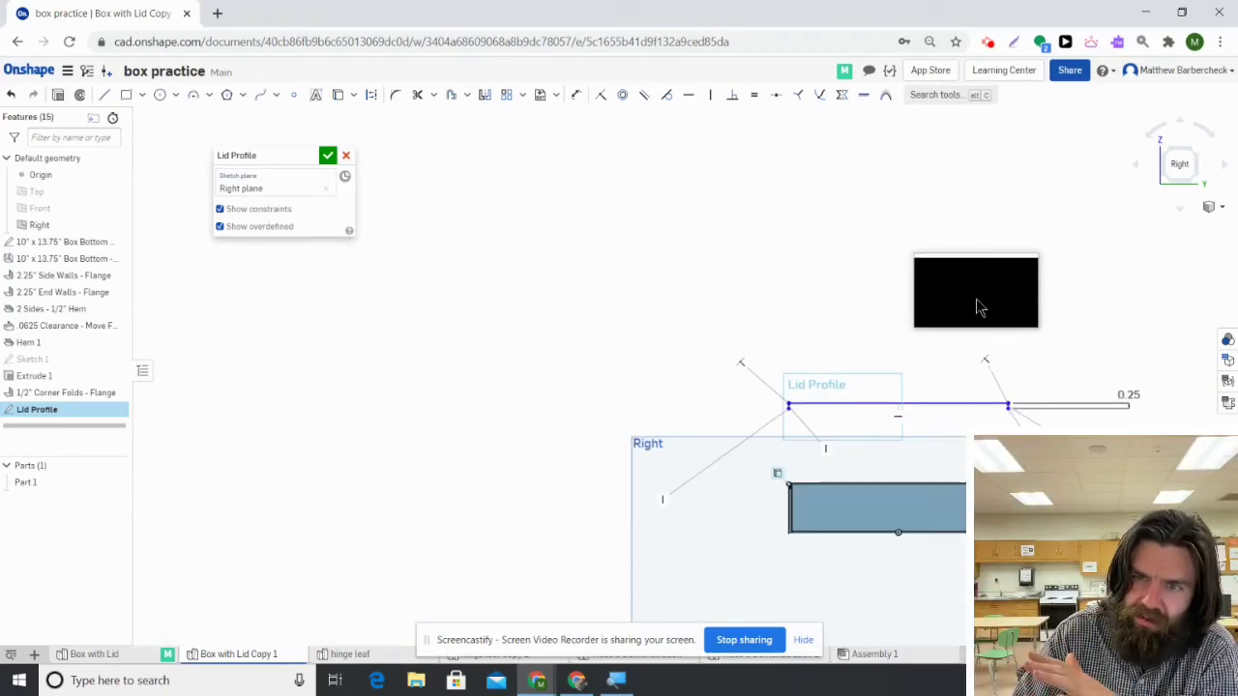
# Step: Dimension the lid profile's top line at 10 in above the bottom of the box
pyautogui.press('u')
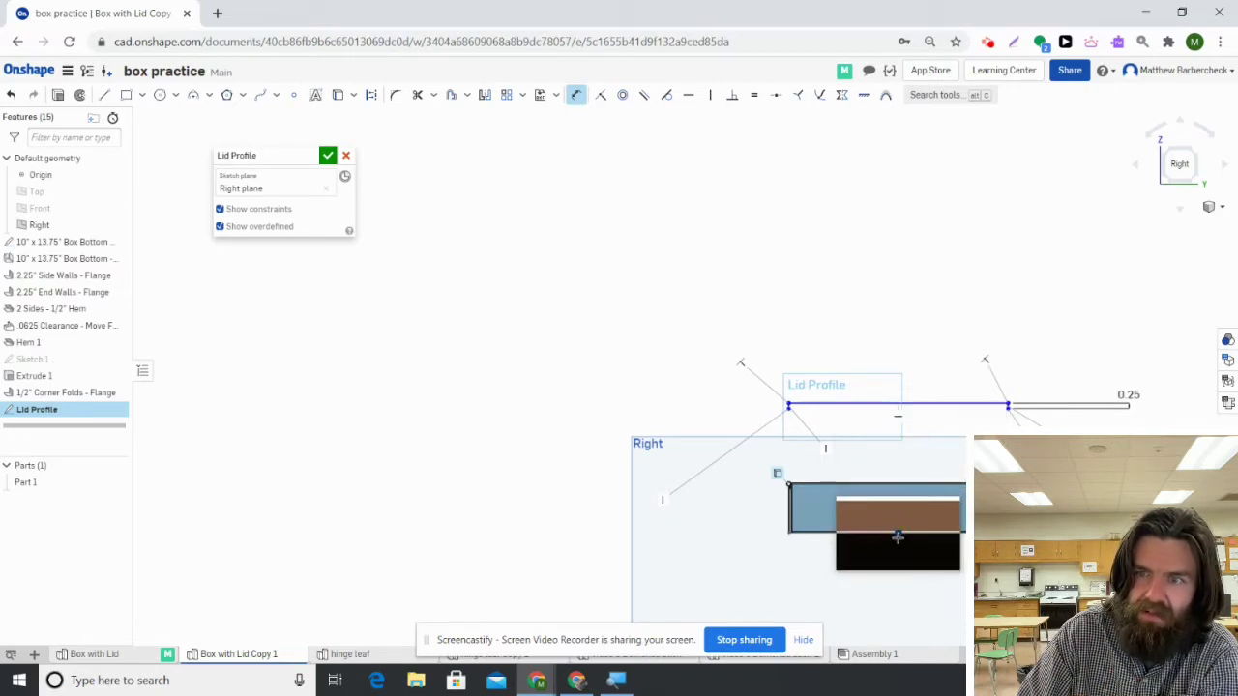
pyautogui.click(897, 533)
pyautogui.click(901, 405)
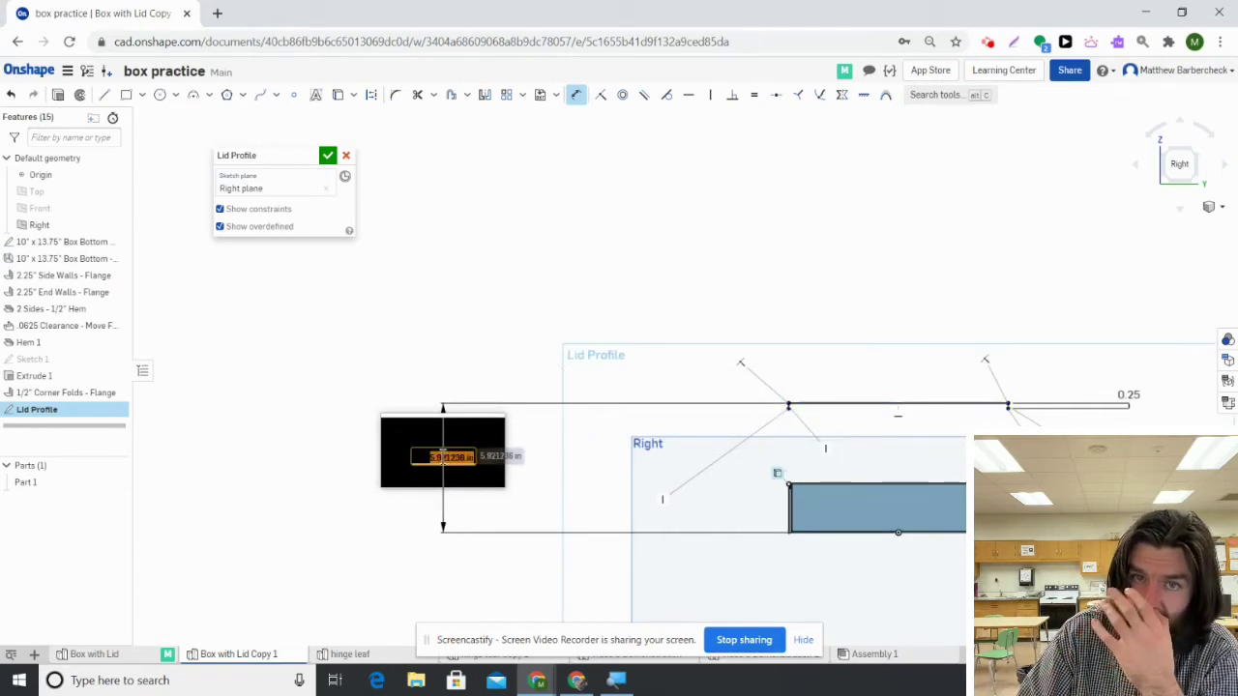
pyautogui.write('10')
pyautogui.press('Return')
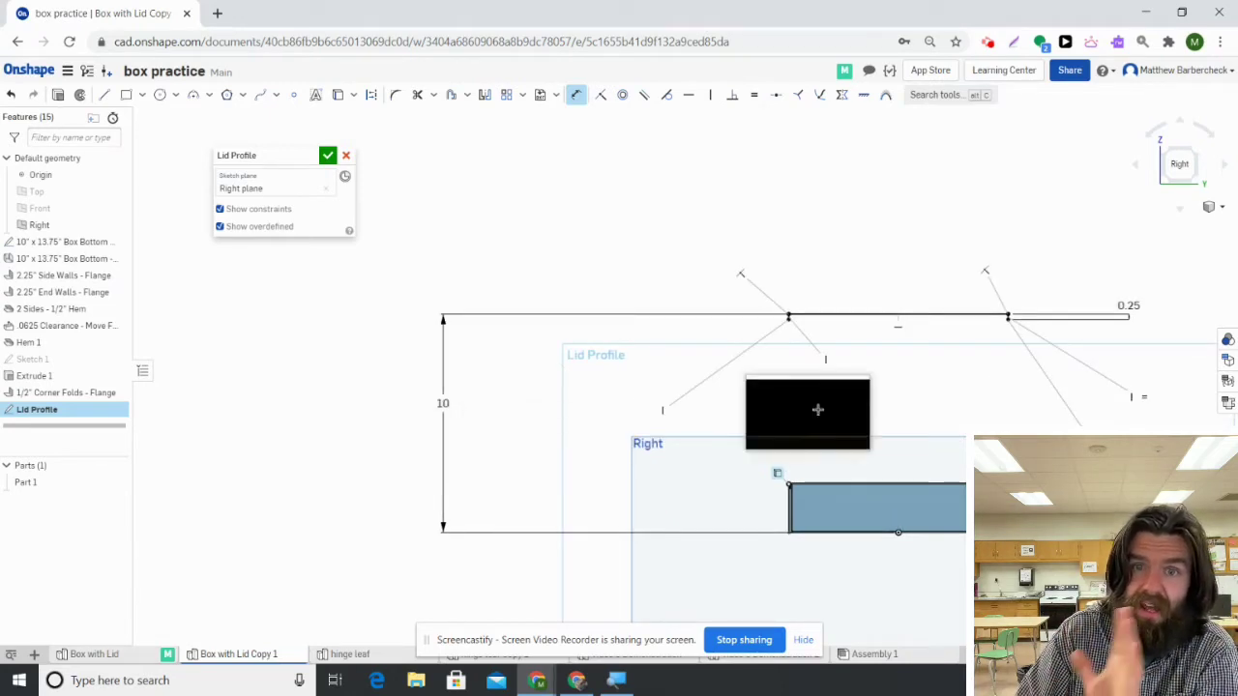
# Step: Hide the sketch constraints and finish the Lid Profile sketch
pyautogui.scroll(-2, 945, 345)
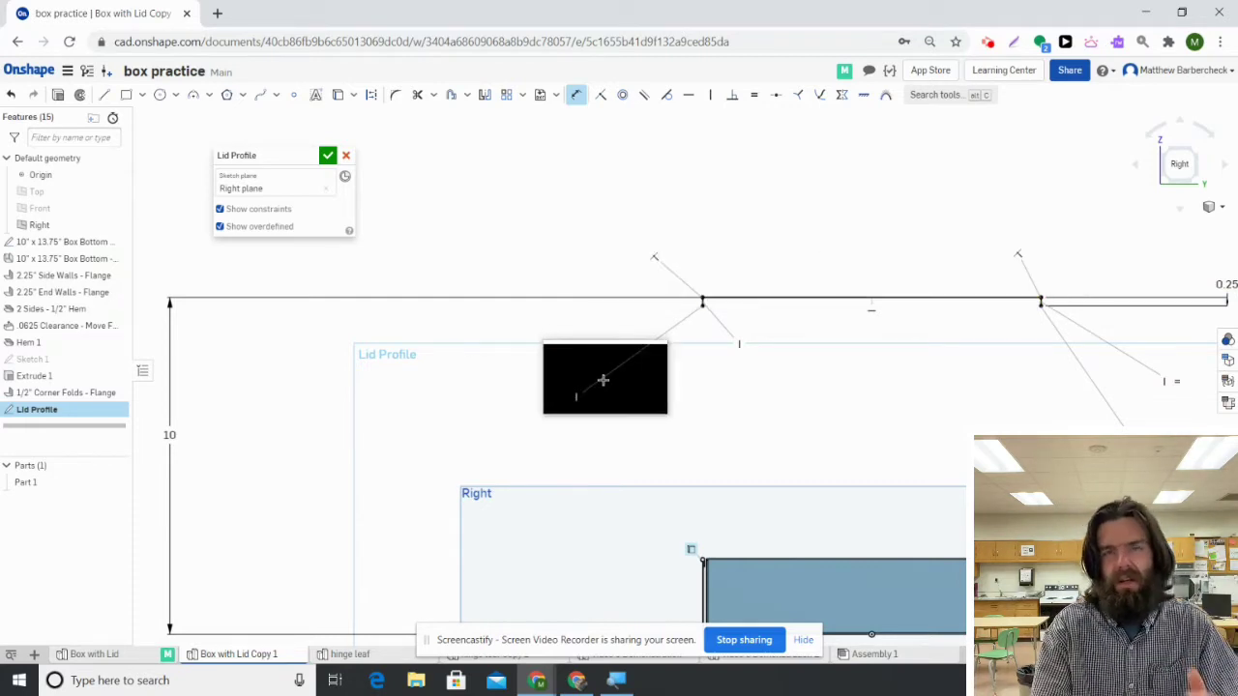
pyautogui.click(283, 214)
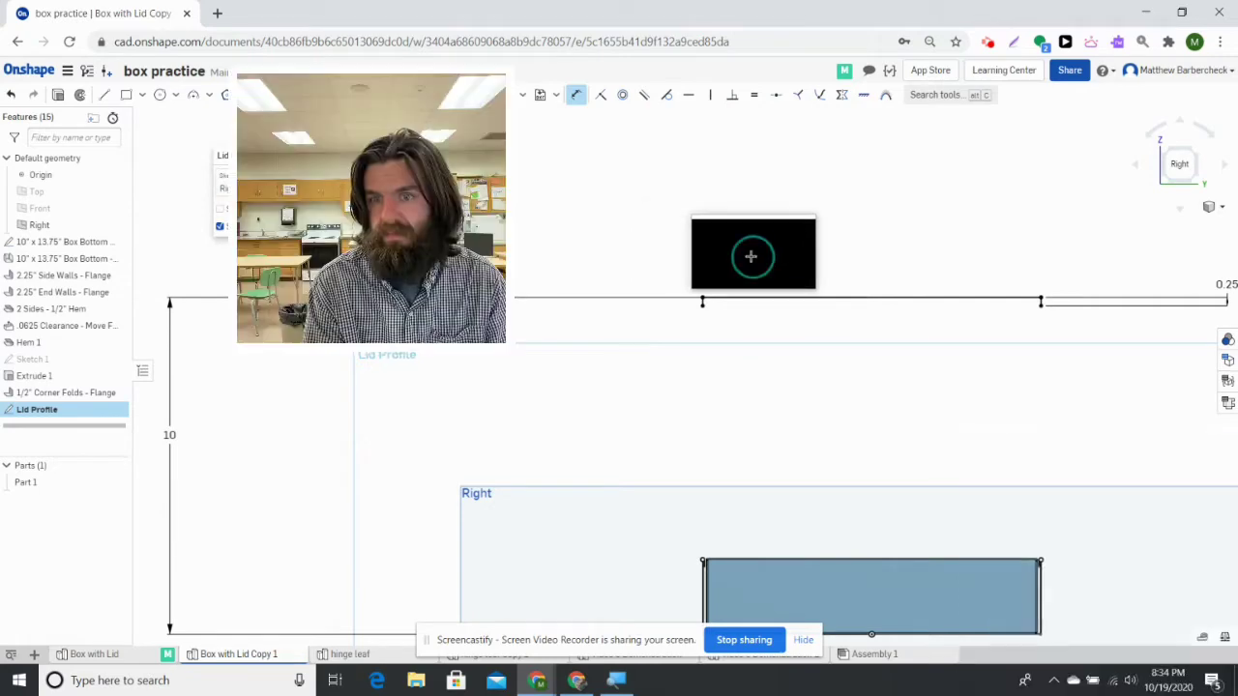
pyautogui.moveTo(748, 257); pyautogui.dragTo(649, 310, button='middle')
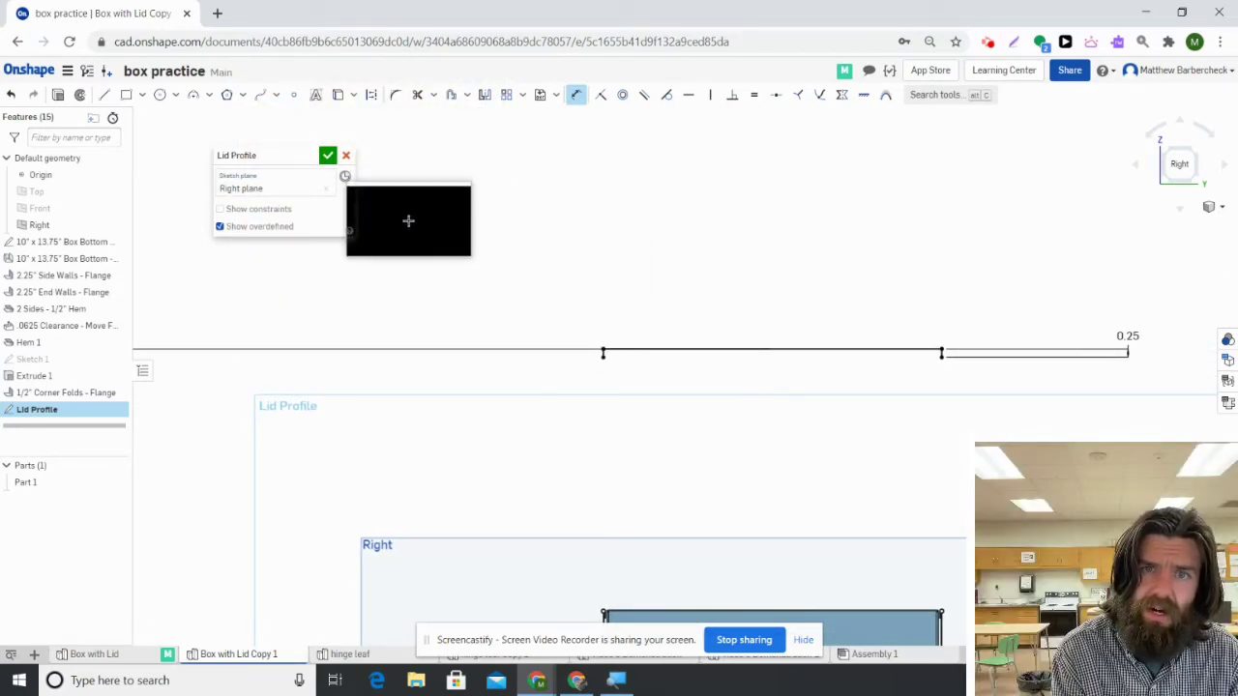
pyautogui.click(327, 157)
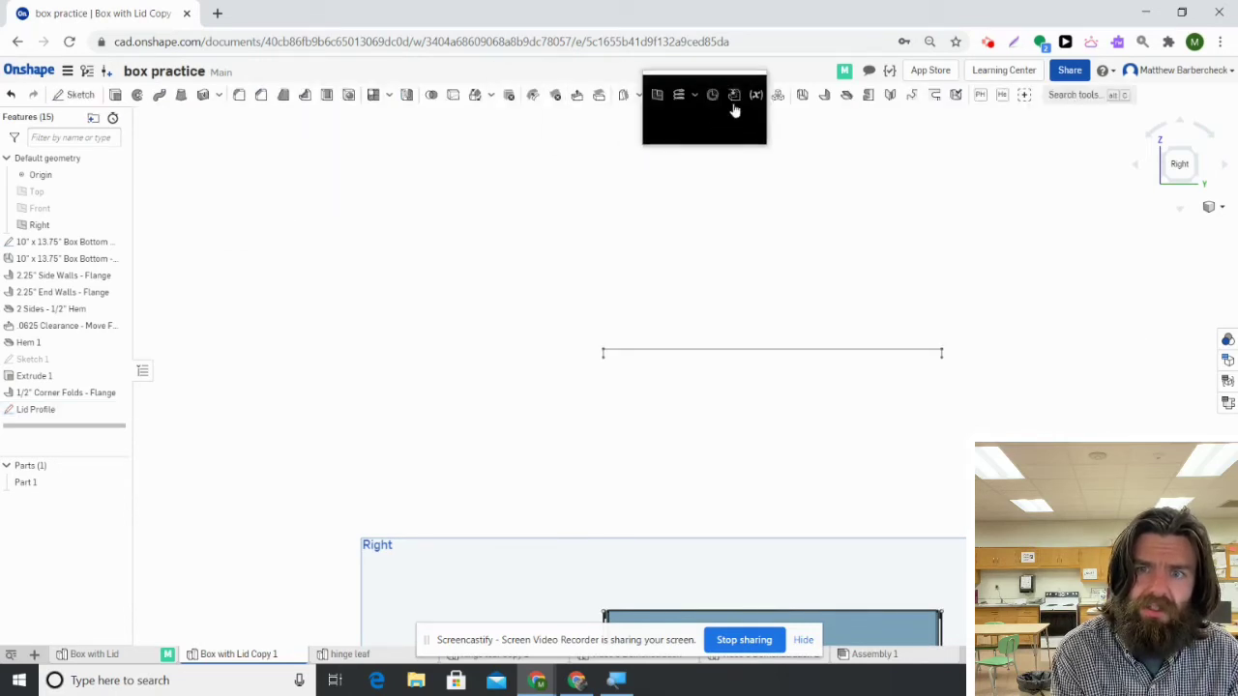
# Step: Start a sheet metal model by extrusion, using all three lines of the Lid Profile as sketch curves
pyautogui.click(804, 97)
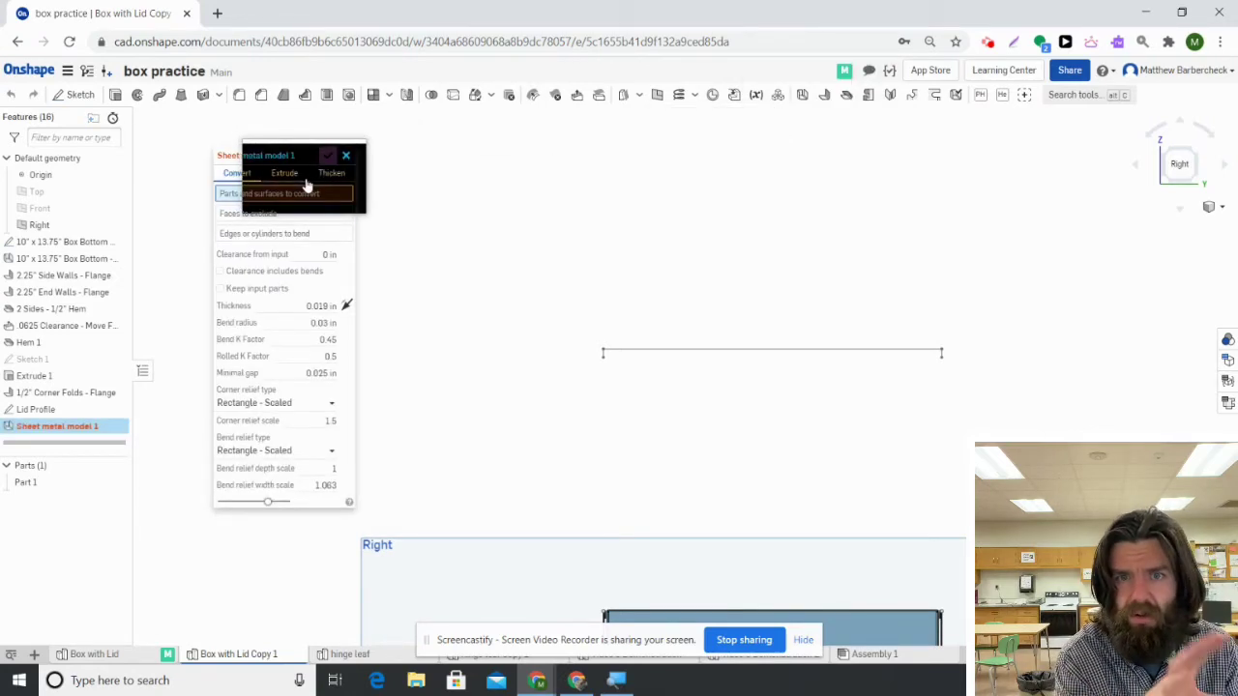
pyautogui.click(306, 184)
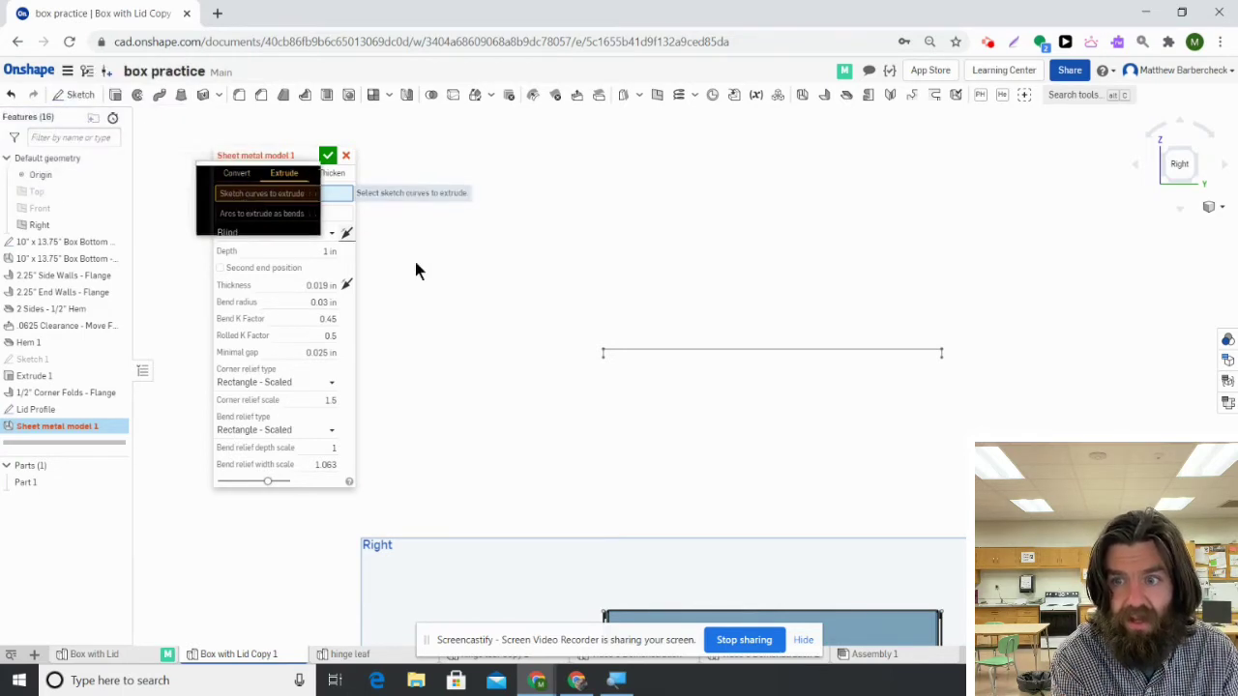
pyautogui.click(652, 354)
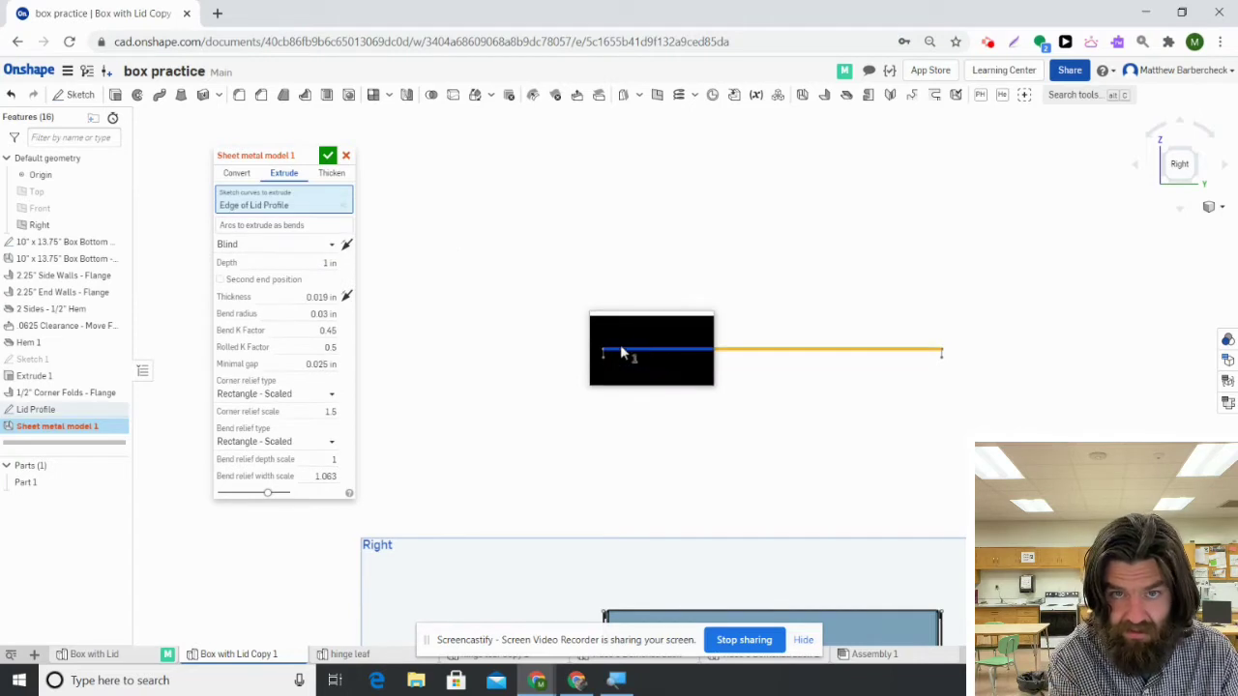
pyautogui.scroll(3, 602, 352)
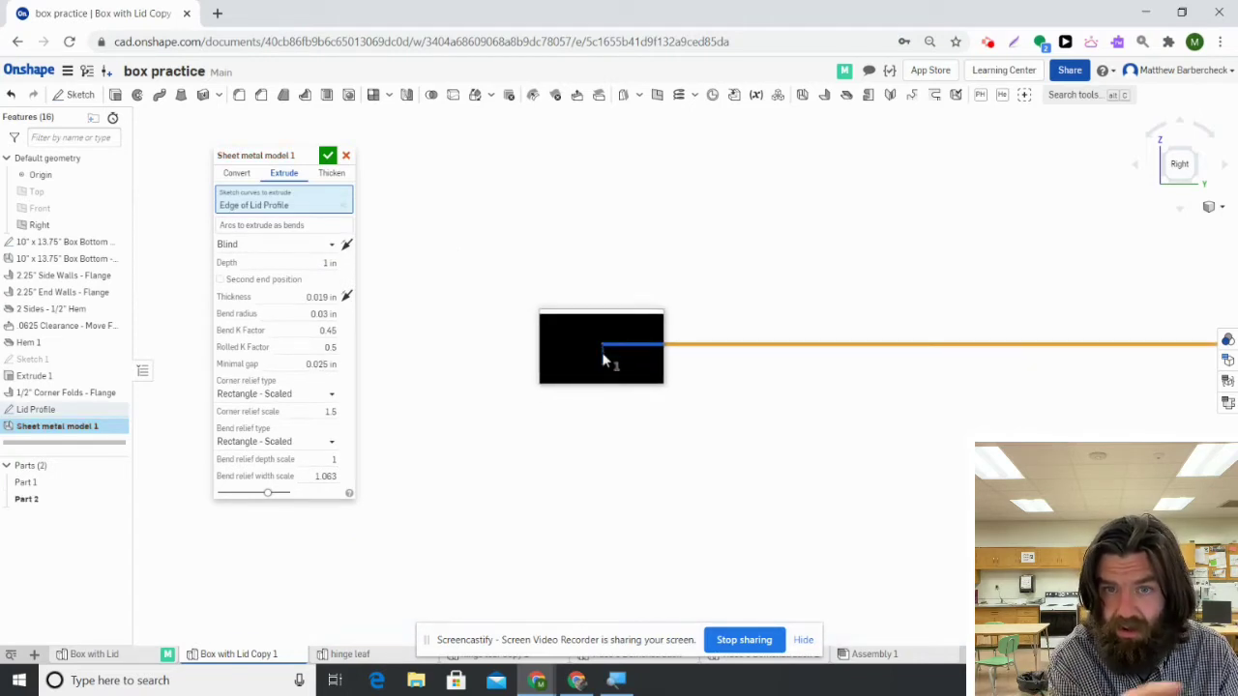
pyautogui.click(602, 352)
pyautogui.scroll(-2, 967, 383)
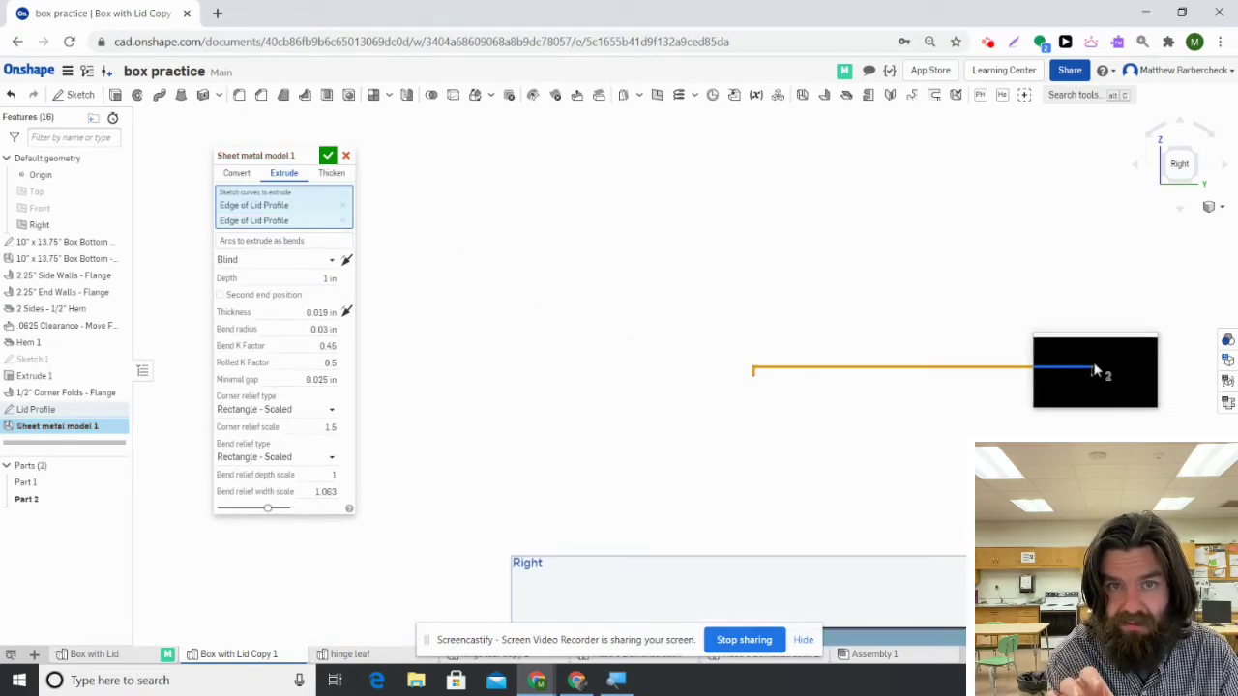
pyautogui.scroll(3, 1095, 370)
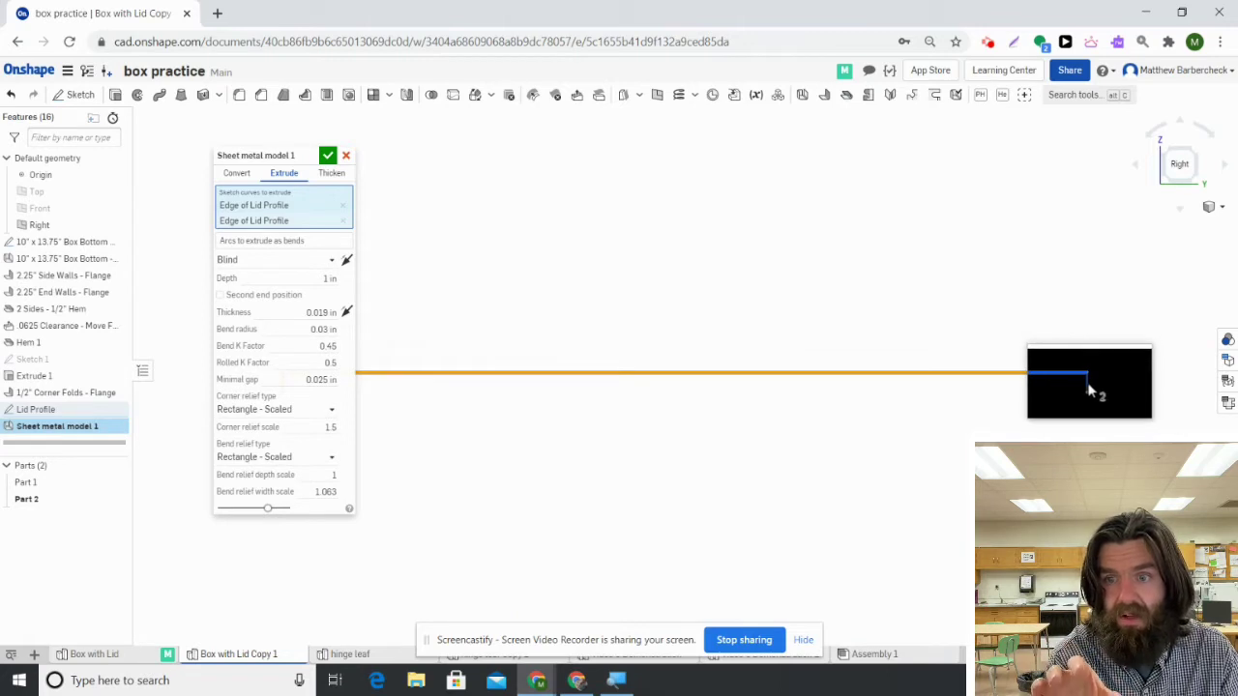
pyautogui.click(1090, 389)
pyautogui.scroll(-2, 876, 348)
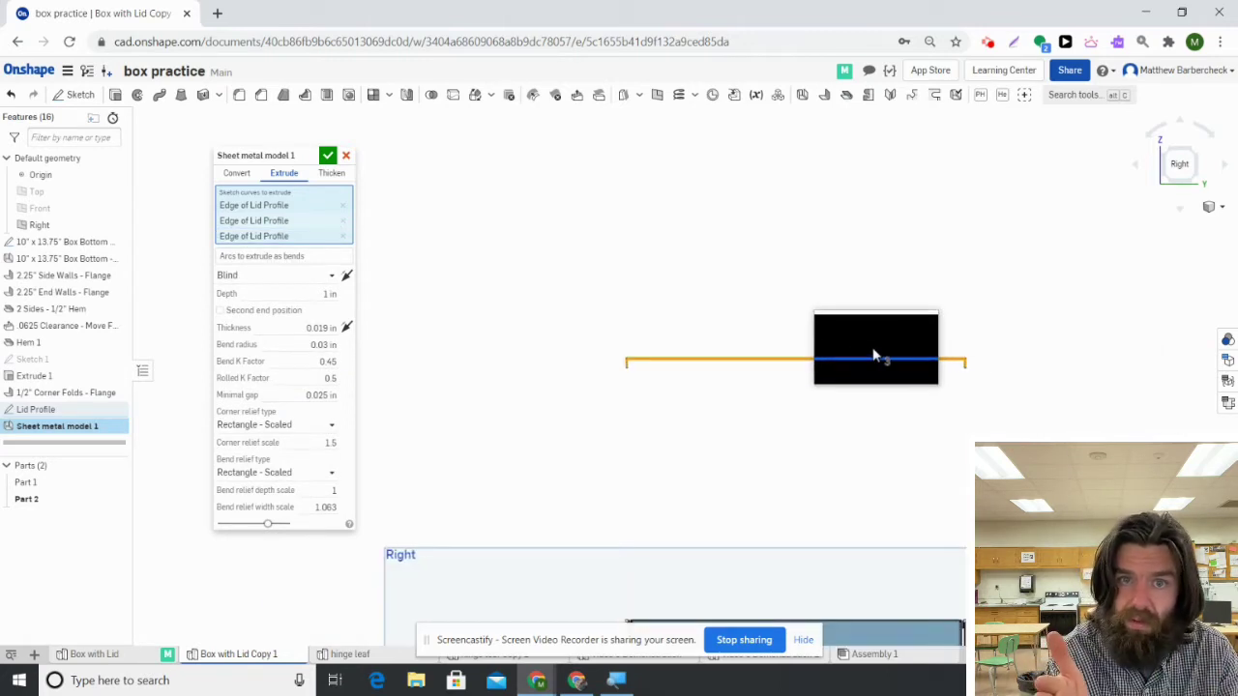
# Step: Set the lid extrusion's end type to Up to face, ending at the outer face of one box end wall
pyautogui.moveTo(881, 288); pyautogui.dragTo(845, 312, button='right')
pyautogui.click(281, 275)
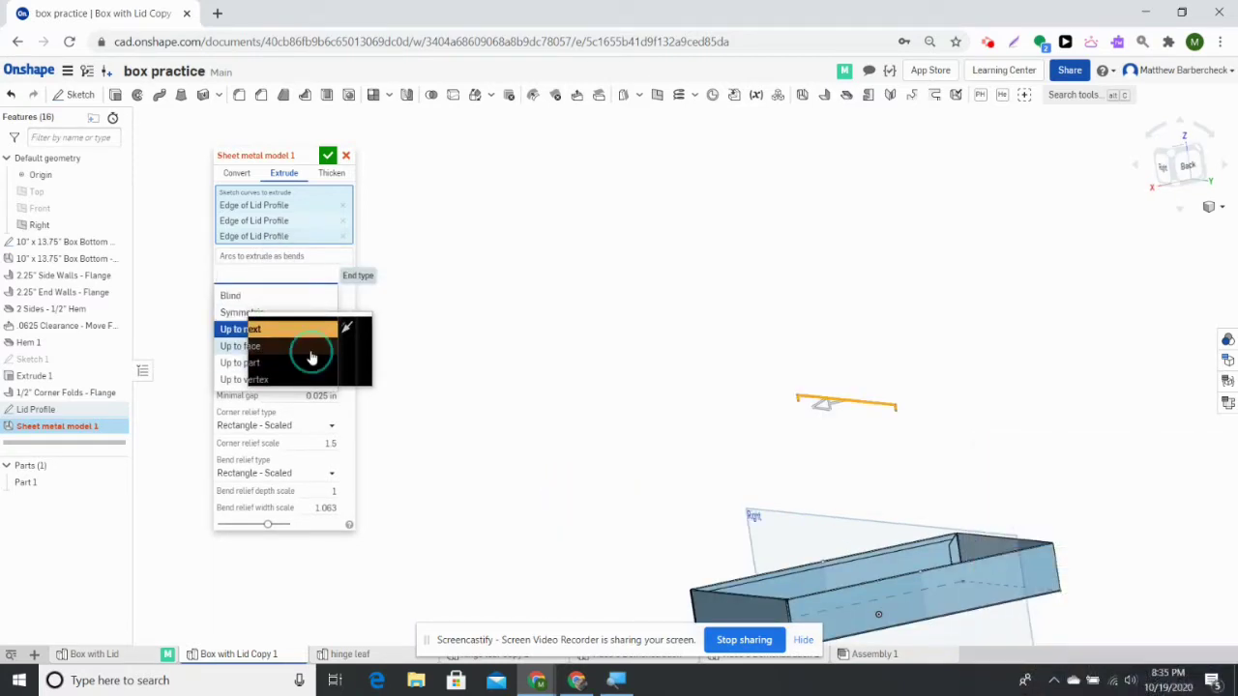
pyautogui.click(310, 347)
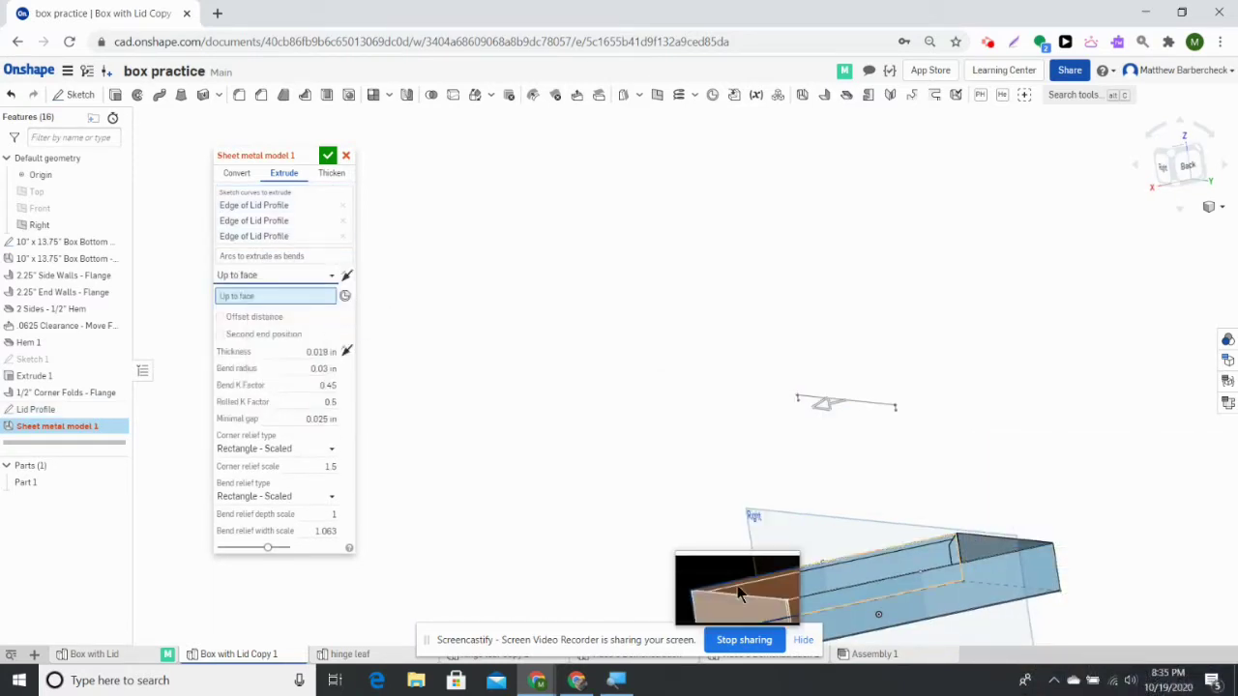
pyautogui.click(737, 613)
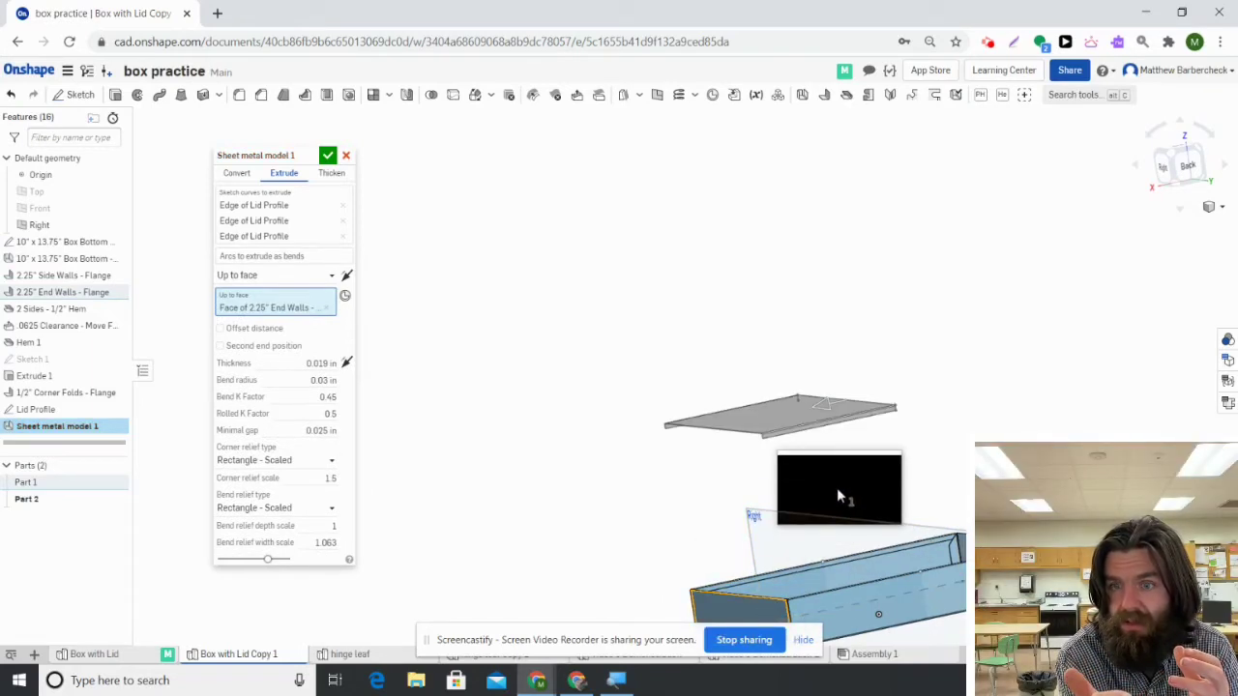
# Step: Add a second end position, Up to face at the opposite box end wall, and accept the lid's sheet metal model
pyautogui.scroll(-2, 886, 469)
pyautogui.scroll(-2, 888, 471)
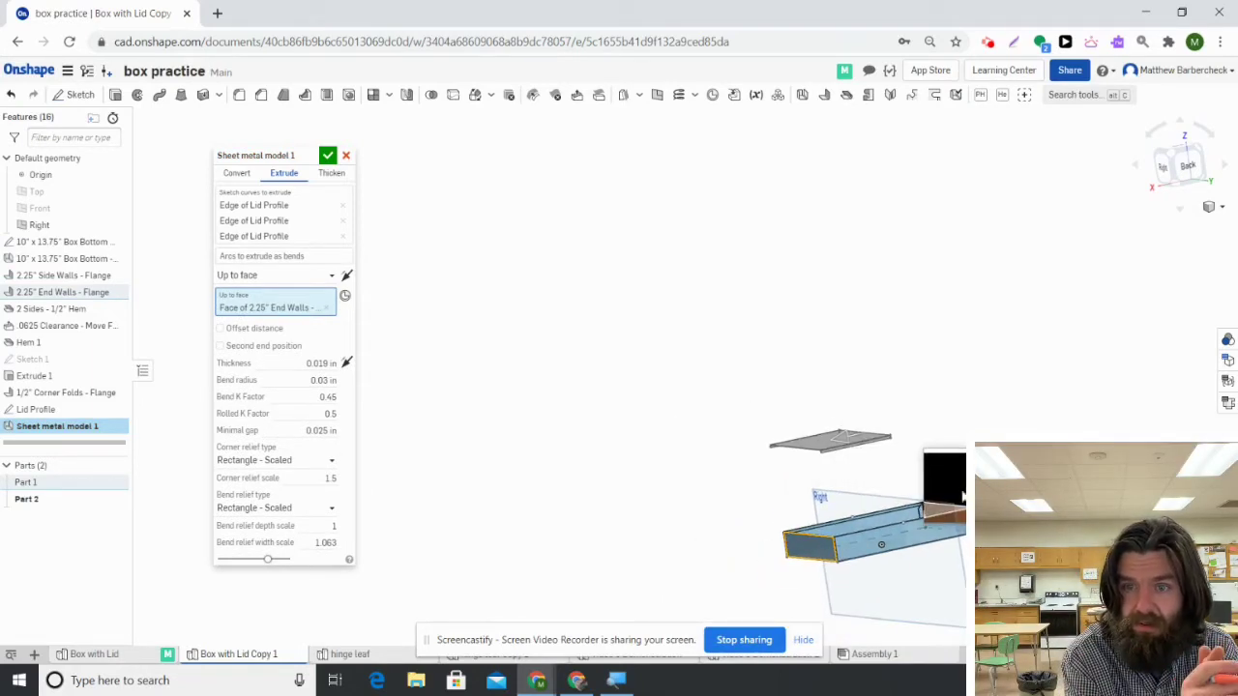
pyautogui.moveTo(983, 495); pyautogui.dragTo(943, 494, button='middle')
pyautogui.moveTo(941, 493); pyautogui.dragTo(786, 468, button='right')
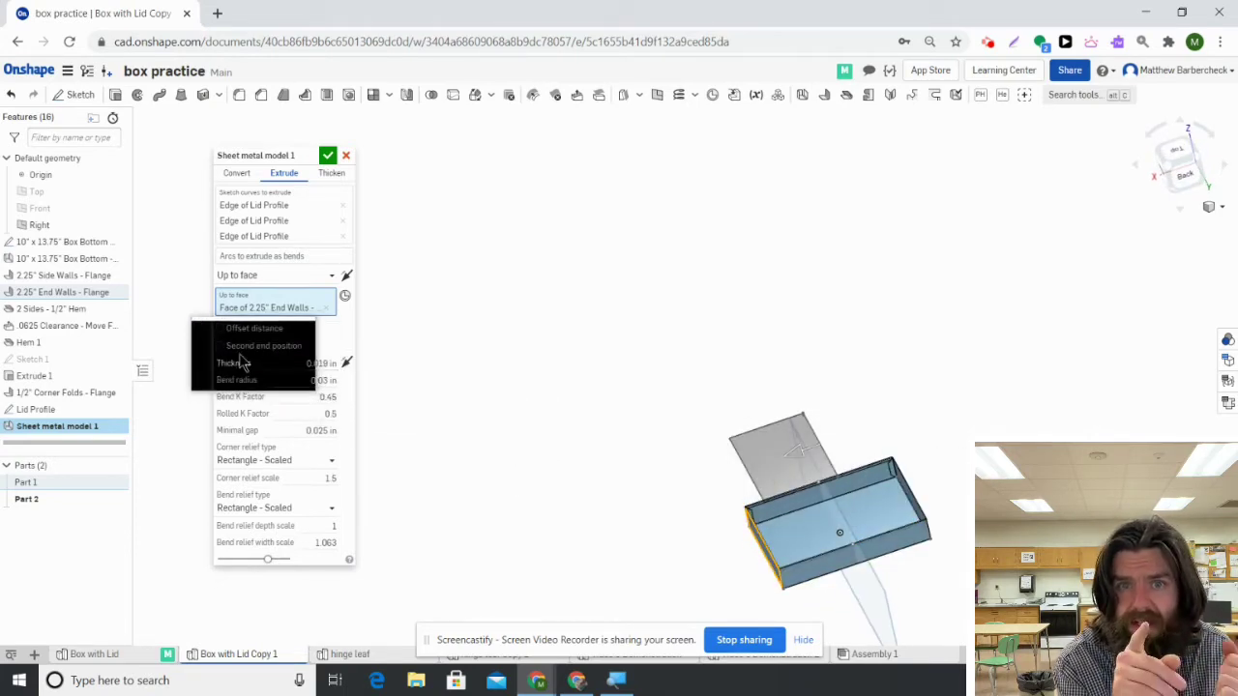
pyautogui.click(221, 346)
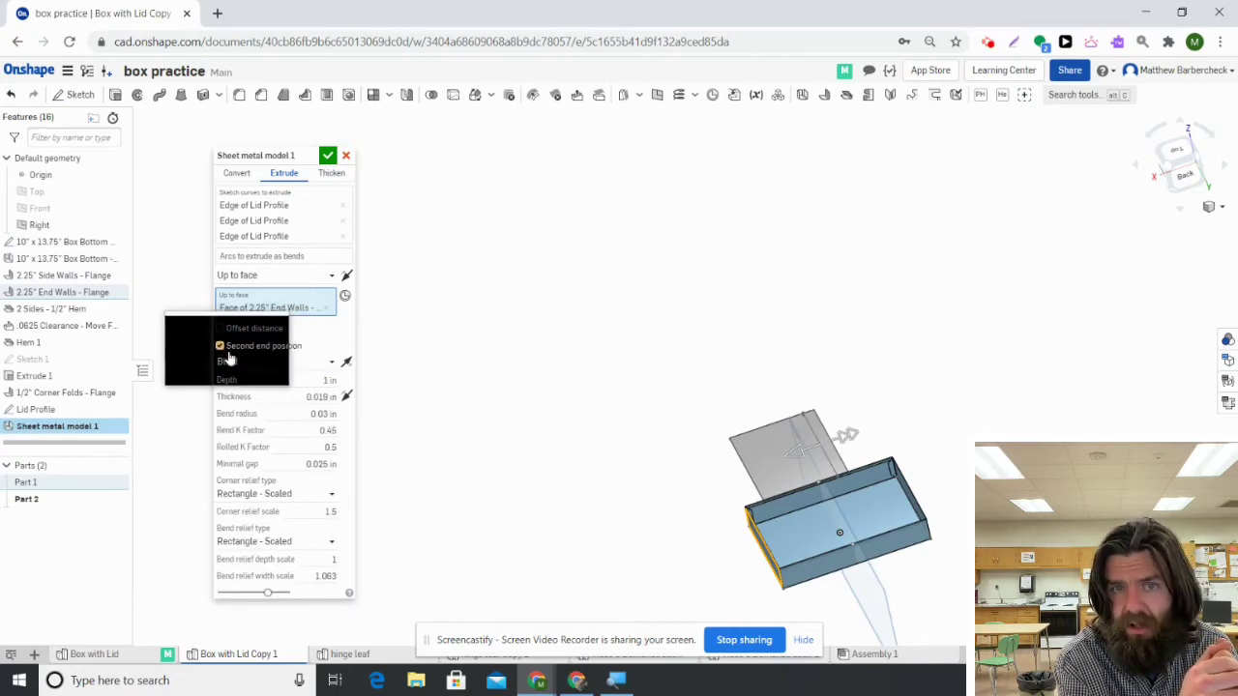
pyautogui.moveTo(880, 547); pyautogui.dragTo(834, 553, button='right')
pyautogui.click(324, 360)
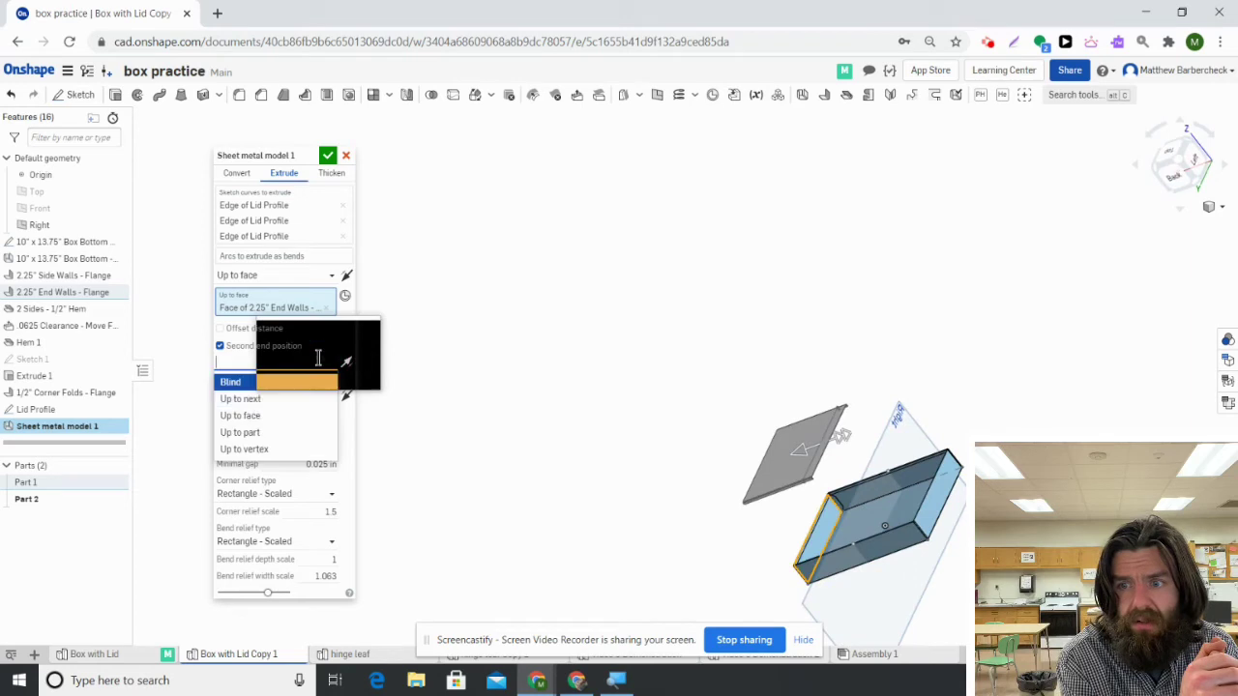
pyautogui.click(314, 416)
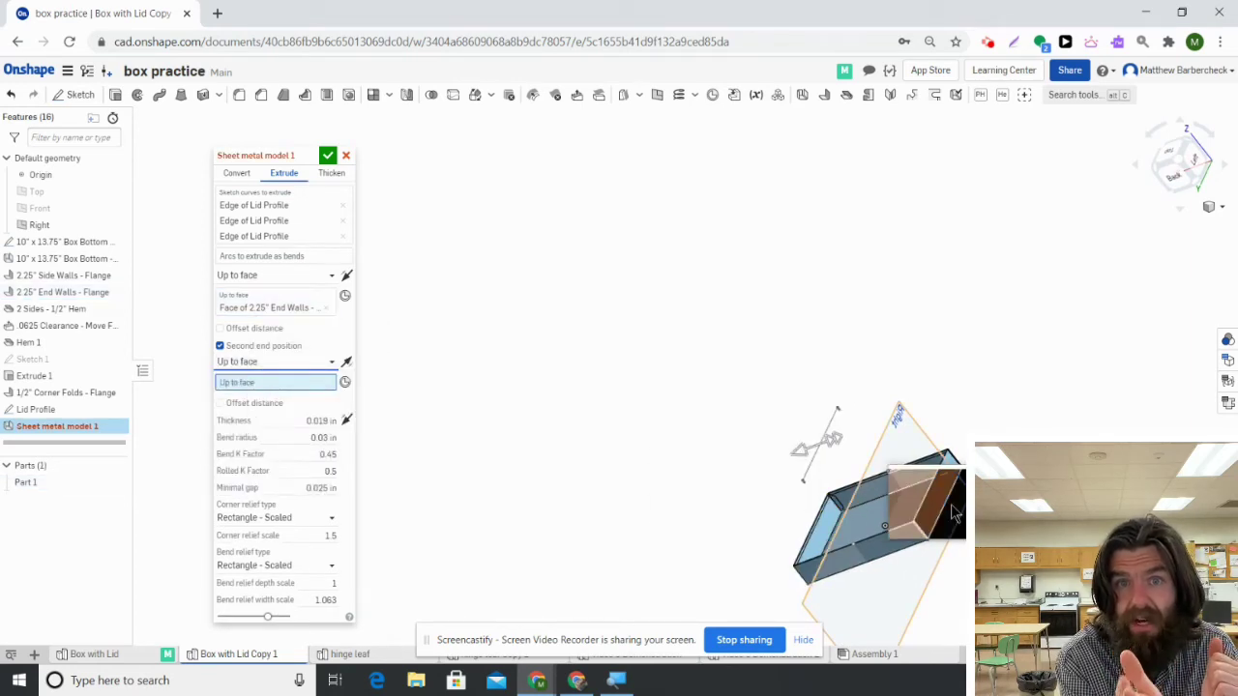
pyautogui.click(934, 500)
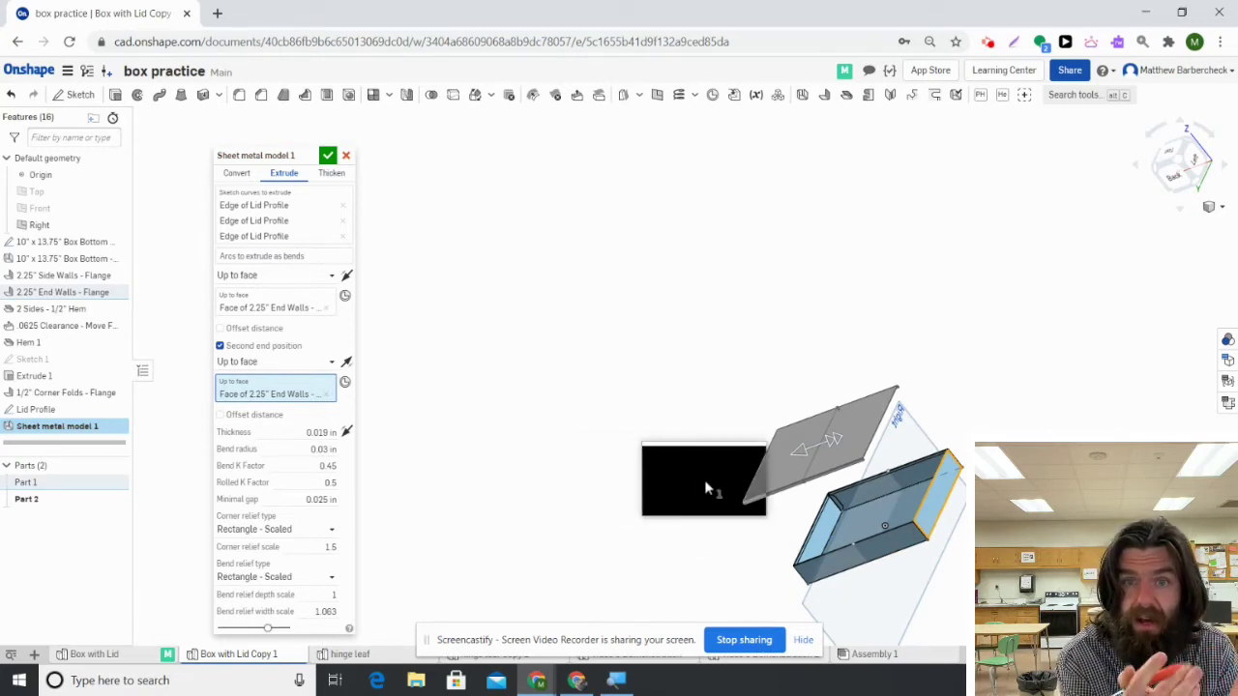
pyautogui.click(327, 362)
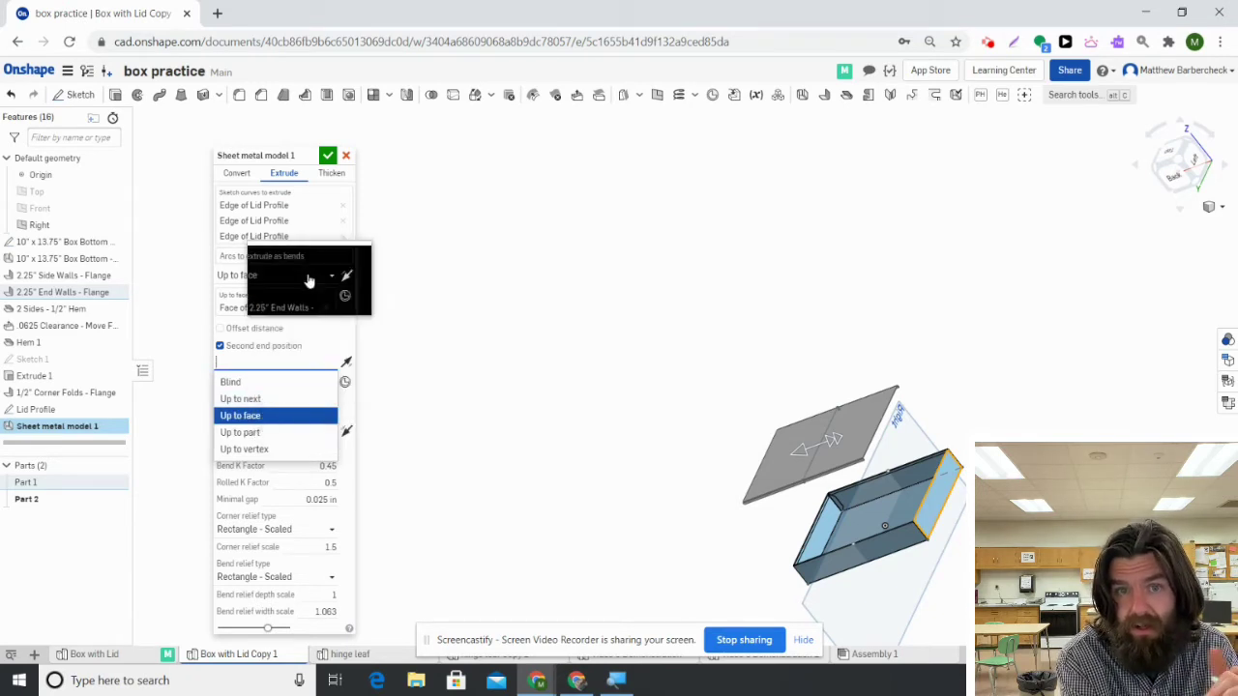
pyautogui.click(310, 276)
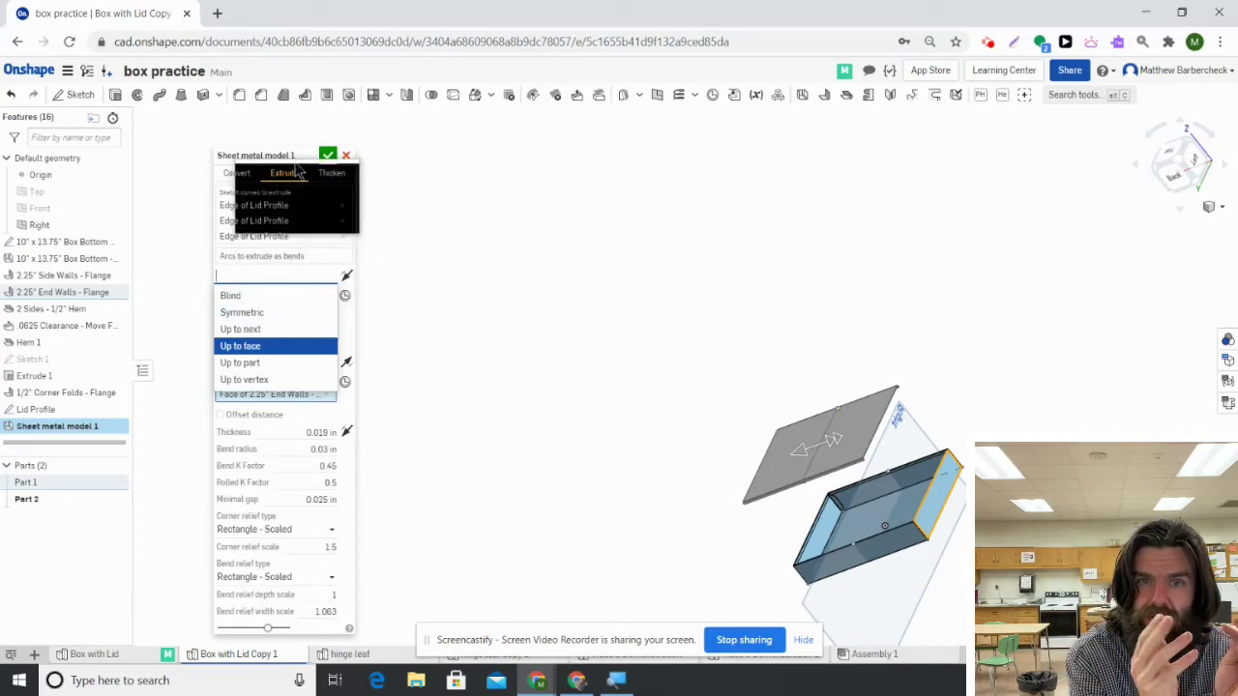
pyautogui.click(327, 157)
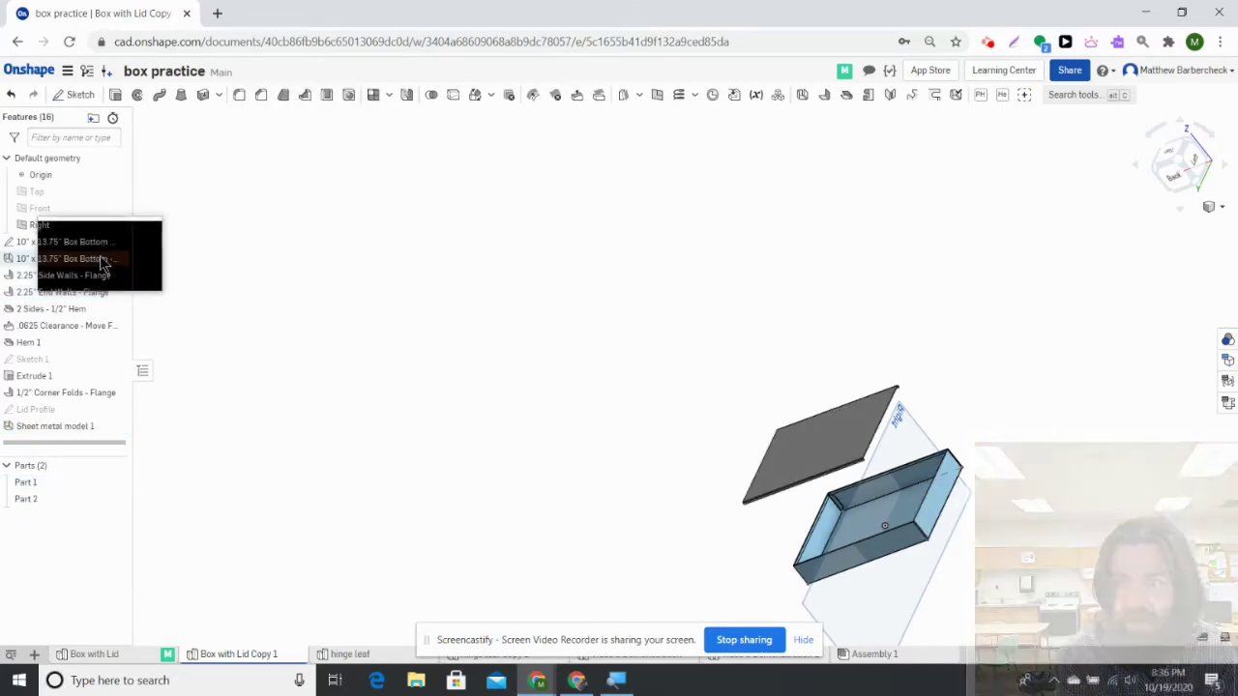
# Step: Try larger values for both box bottom sketch dimensions to test whether the lid follows, and undo both changes
pyautogui.doubleClick(106, 243)
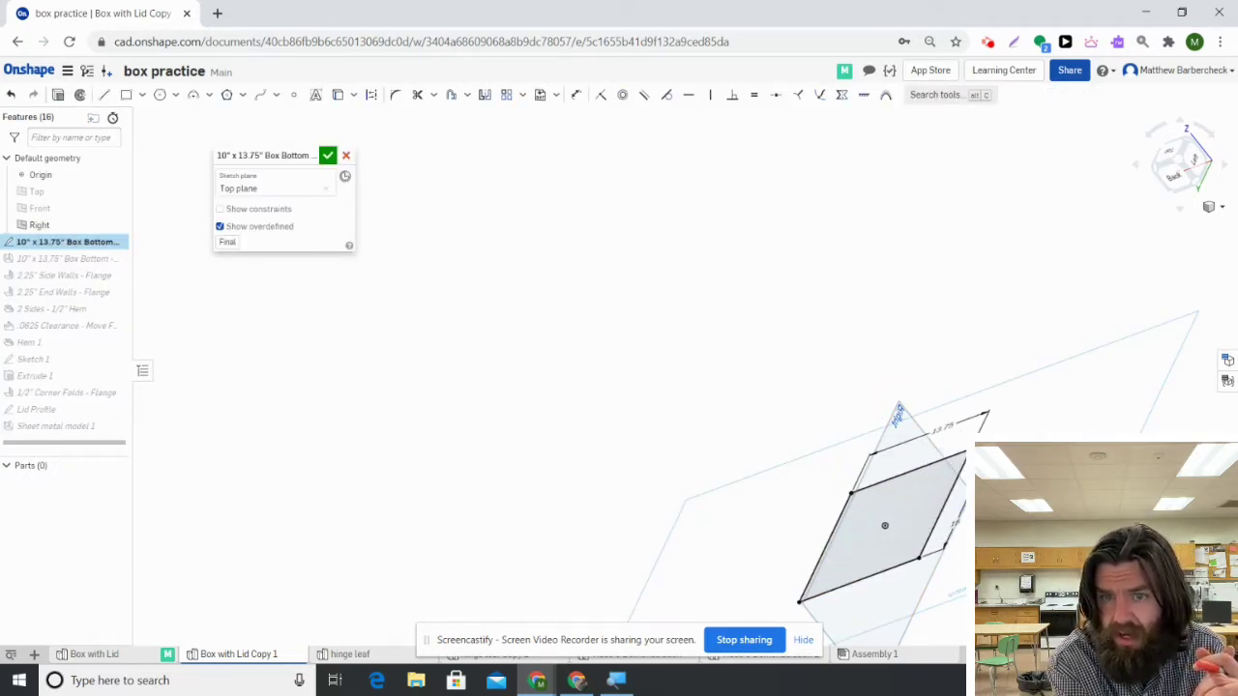
pyautogui.click(328, 157)
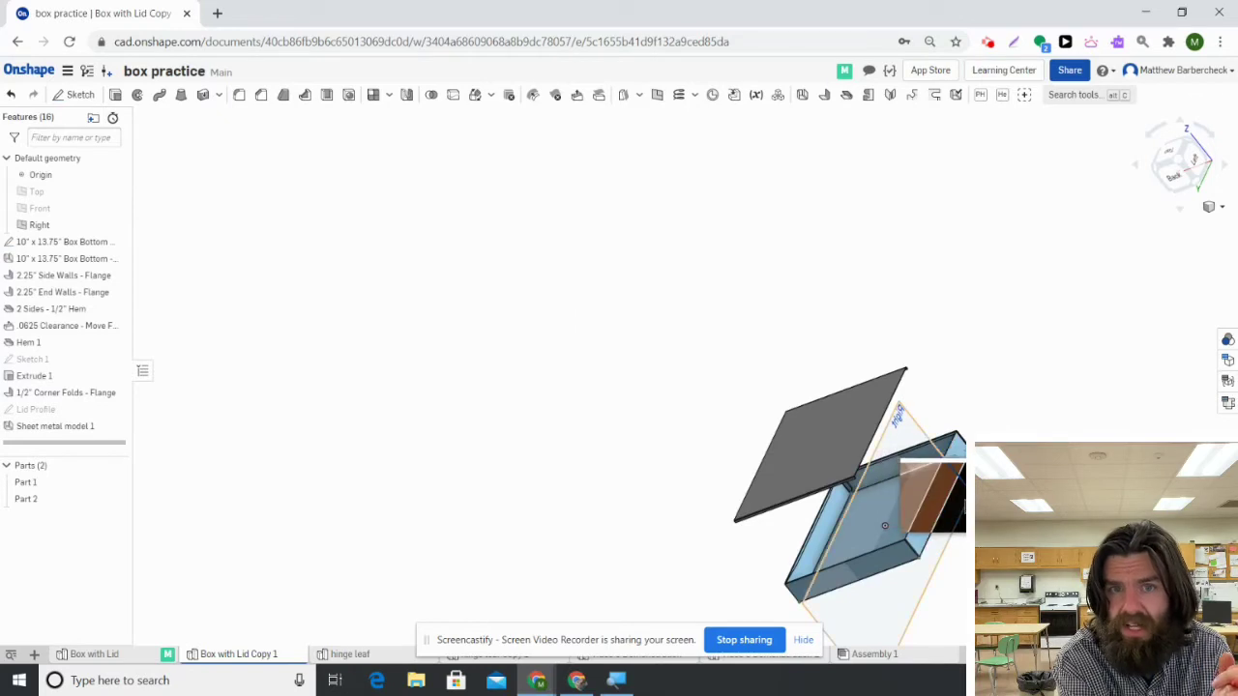
pyautogui.doubleClick(109, 246)
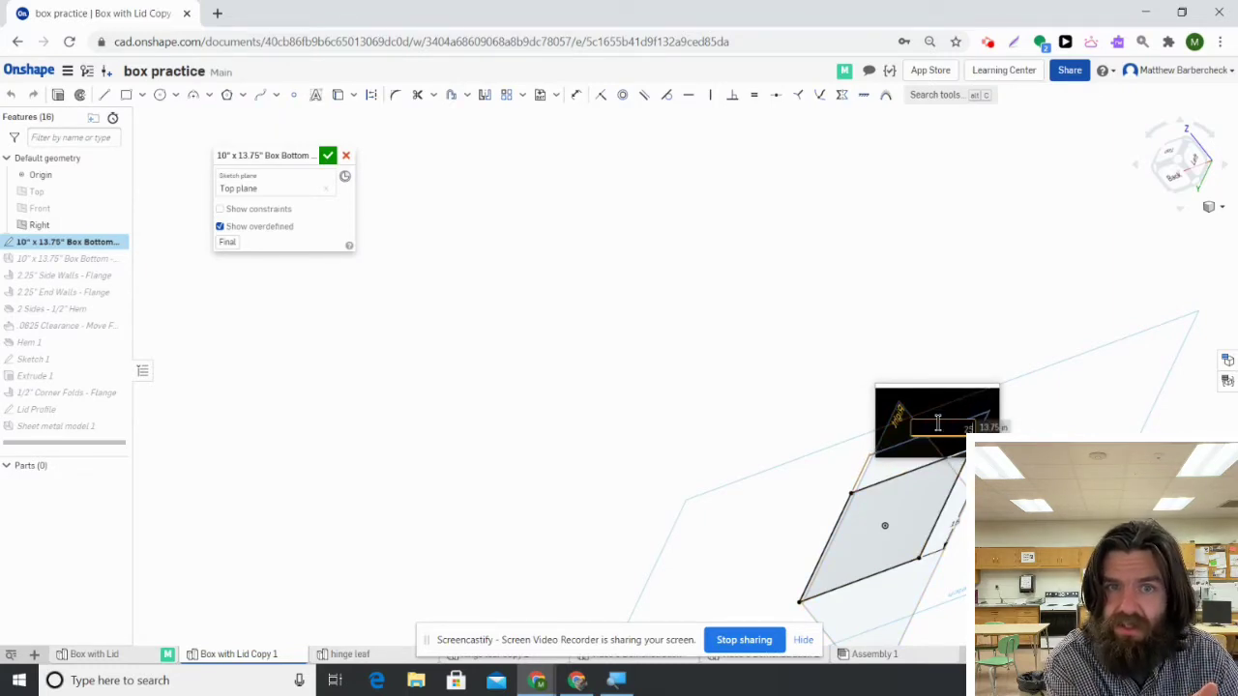
pyautogui.press('Return')
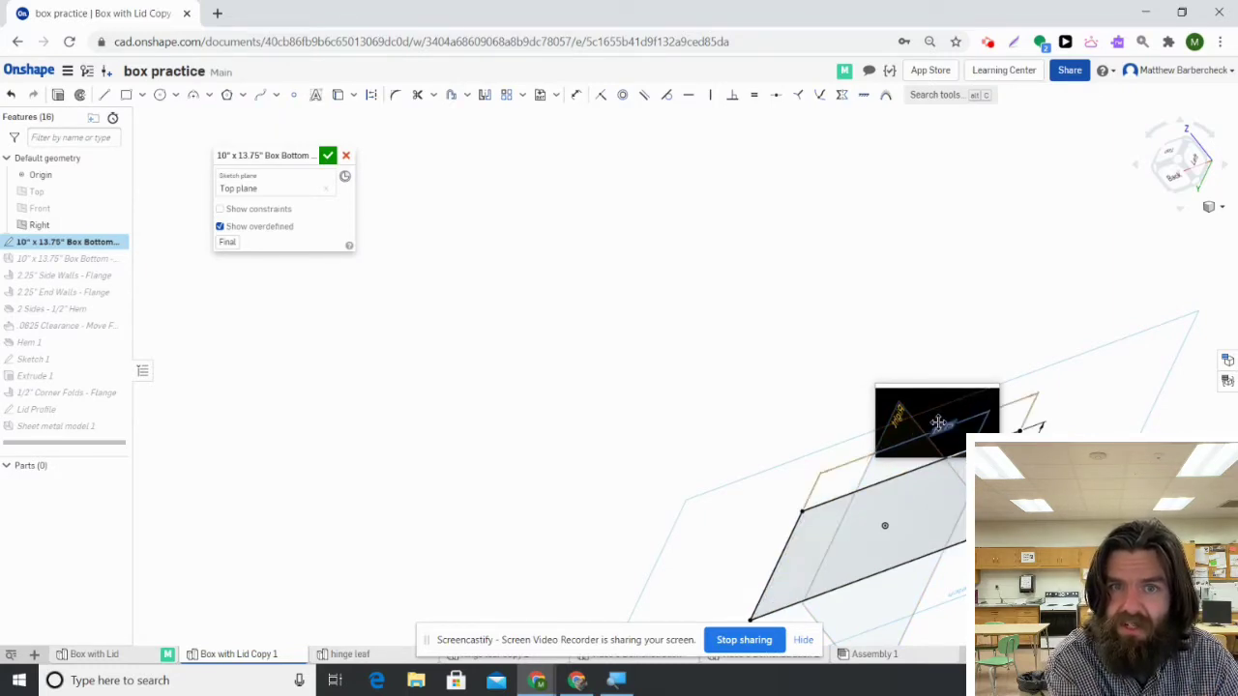
pyautogui.click(327, 157)
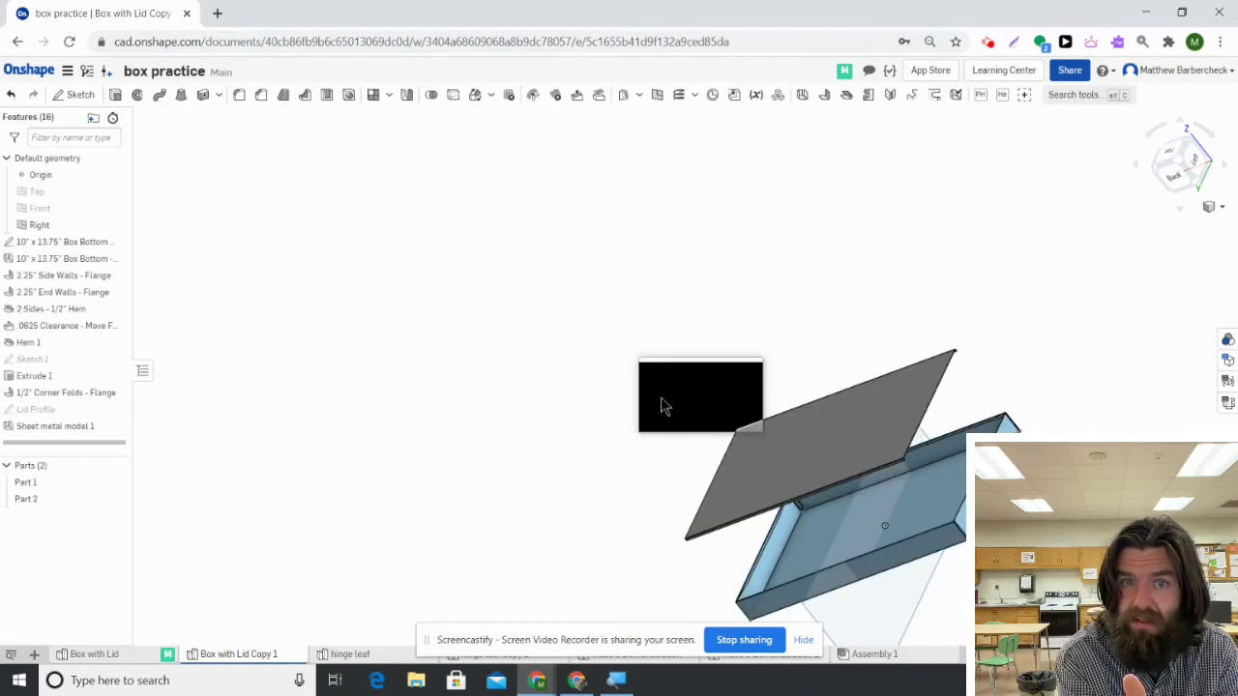
pyautogui.click(18, 98)
pyautogui.click(18, 98)
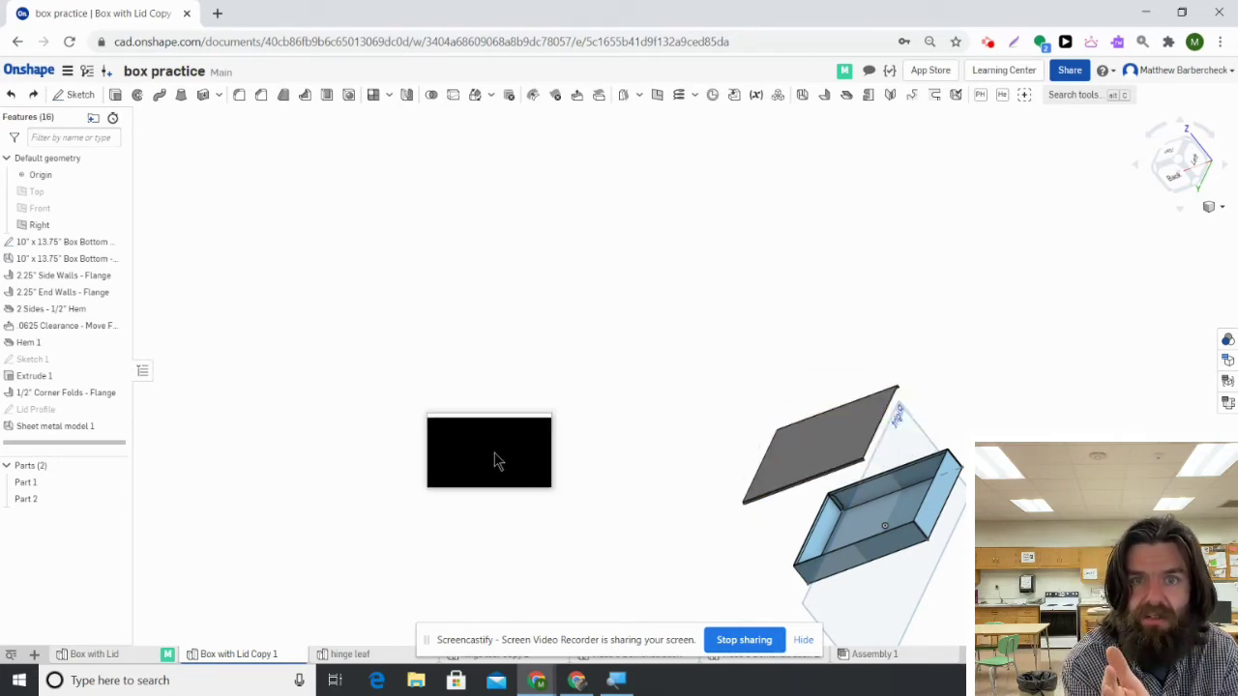
# Step: Rename the lid's sheet metal feature as Lid Profile - Extrude Up To Face
pyautogui.rightClick(112, 435)
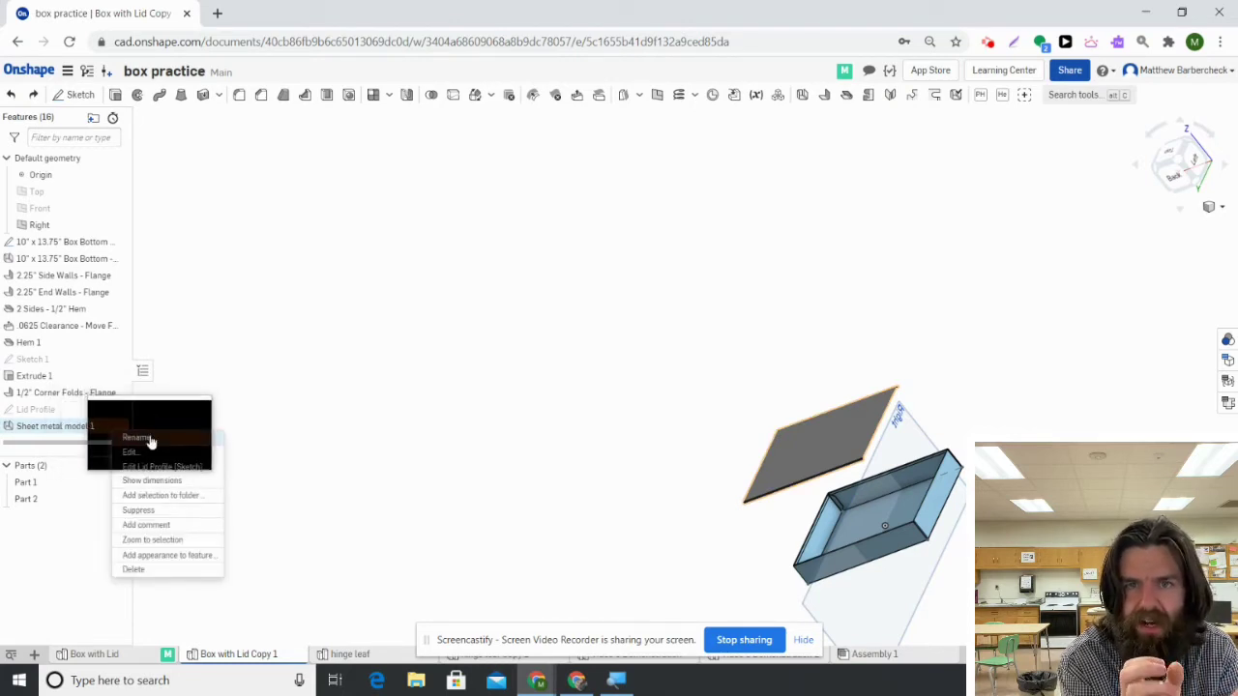
pyautogui.click(150, 441)
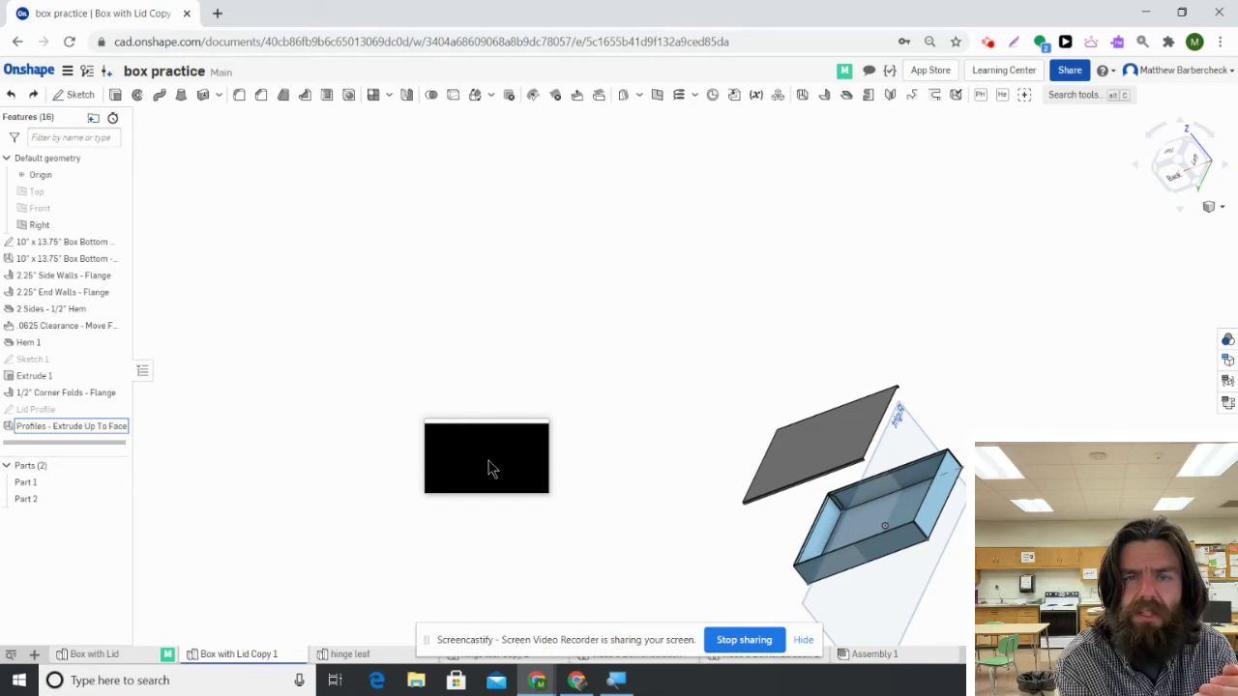
pyautogui.click(292, 298)
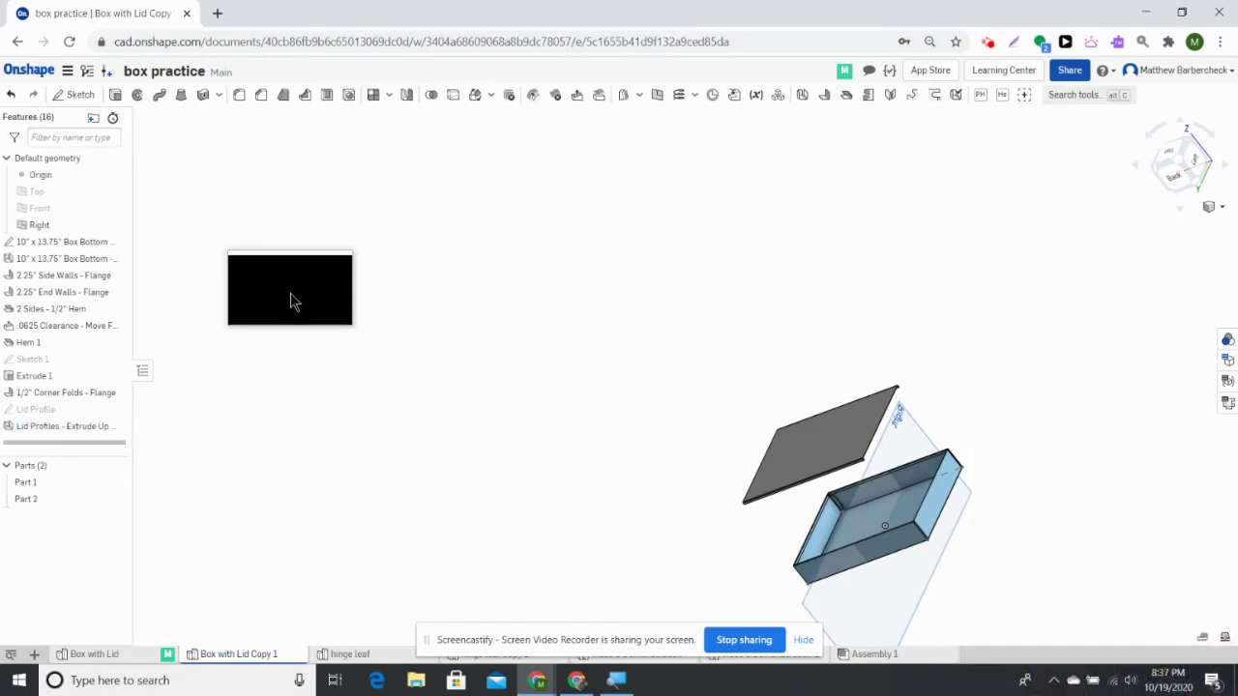
pyautogui.rightClick(90, 435)
pyautogui.click(118, 430)
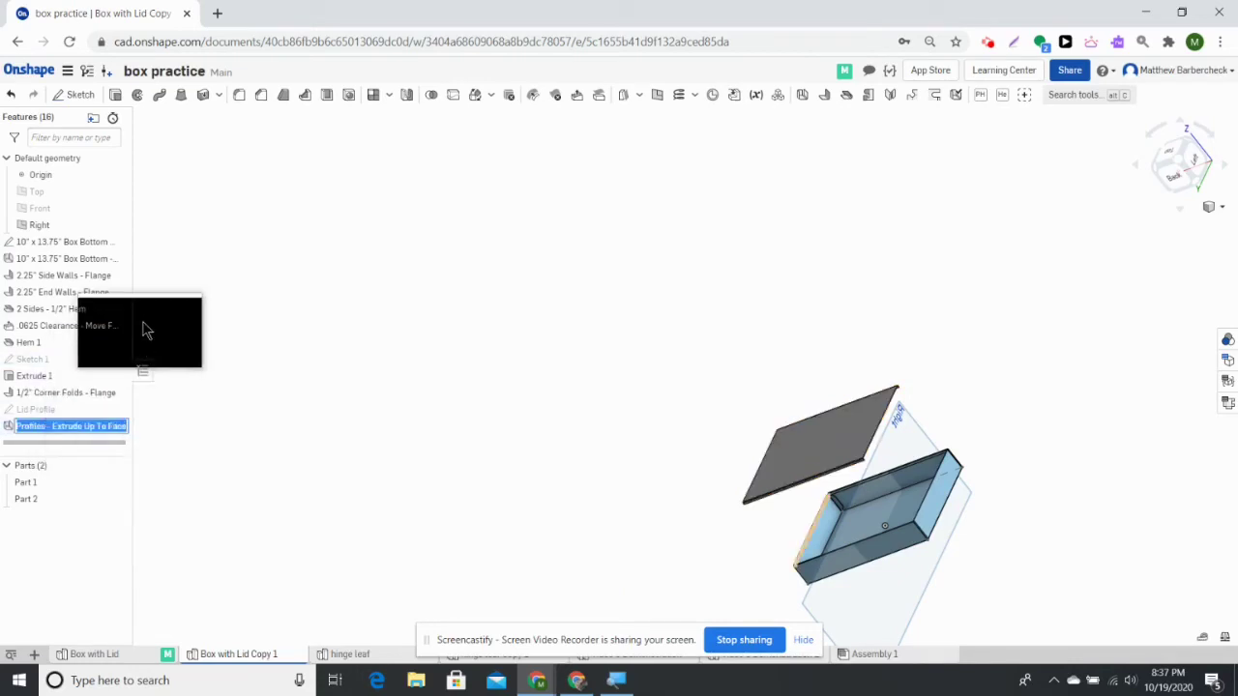
pyautogui.click(52, 427)
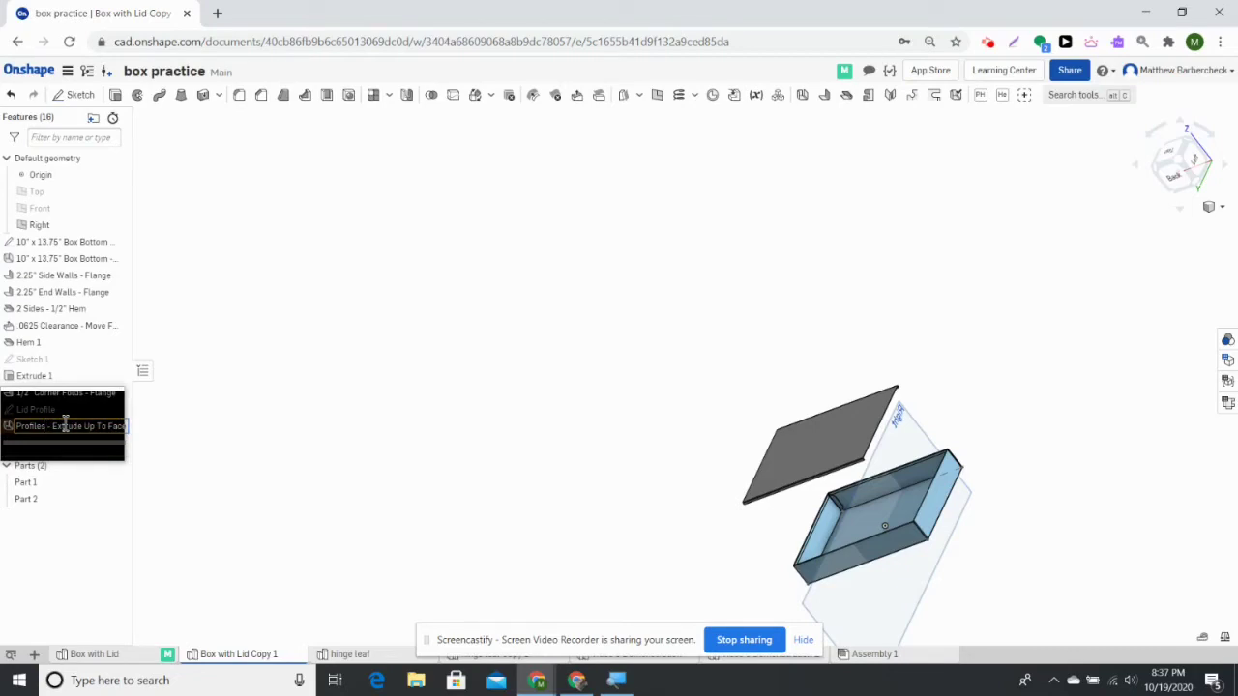
pyautogui.click(206, 387)
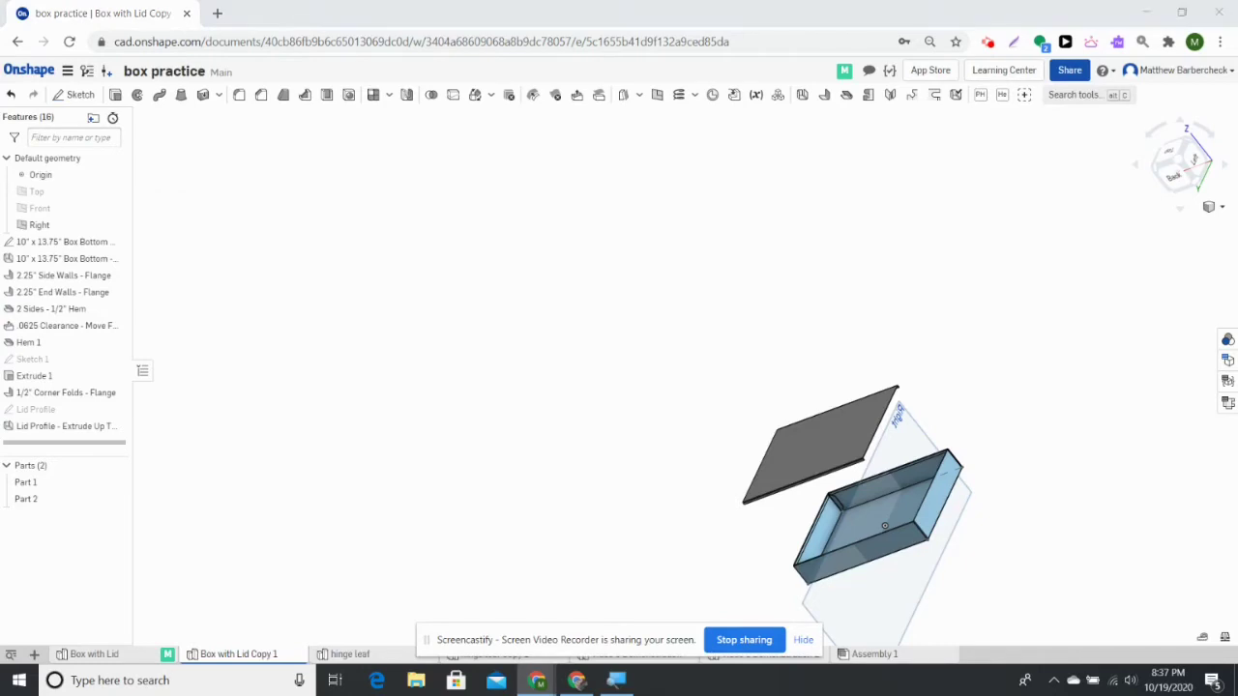
# Step: Add a 0.25 in flange at 90 degrees with Inner alignment along one open end edge of the lid
pyautogui.moveTo(774, 450); pyautogui.dragTo(823, 455, button='right')
pyautogui.scroll(4, 711, 456)
pyautogui.moveTo(712, 457); pyautogui.dragTo(746, 429, button='right')
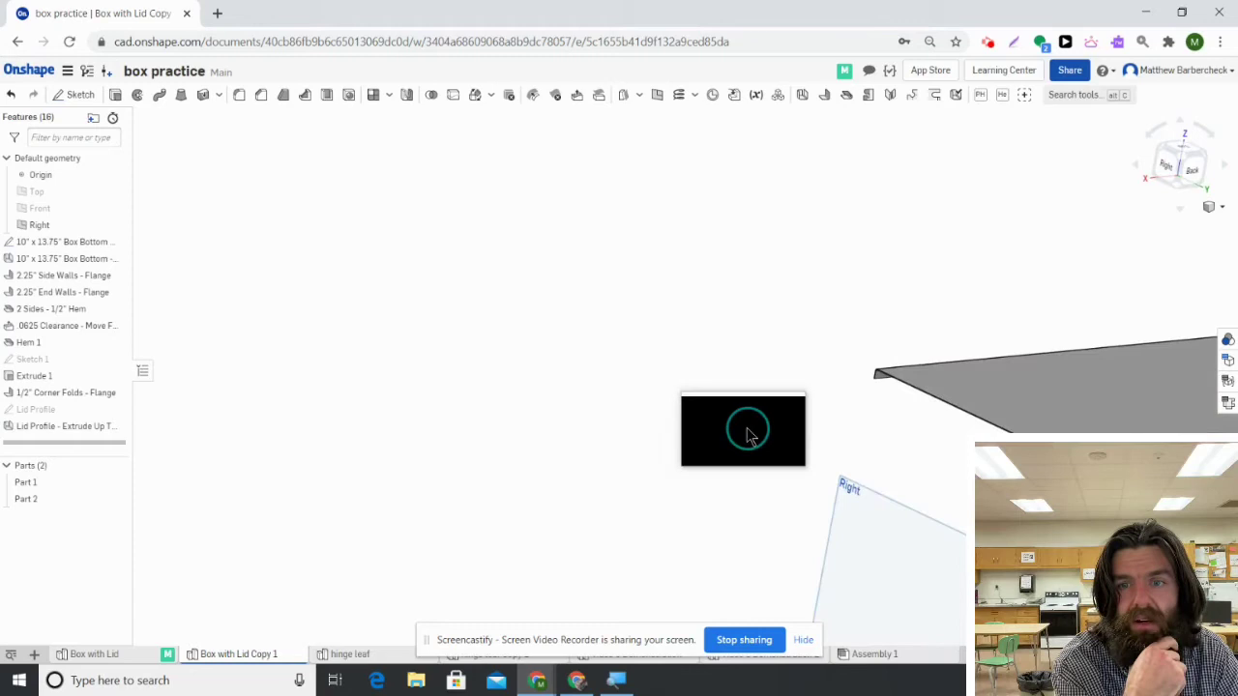
pyautogui.click(823, 97)
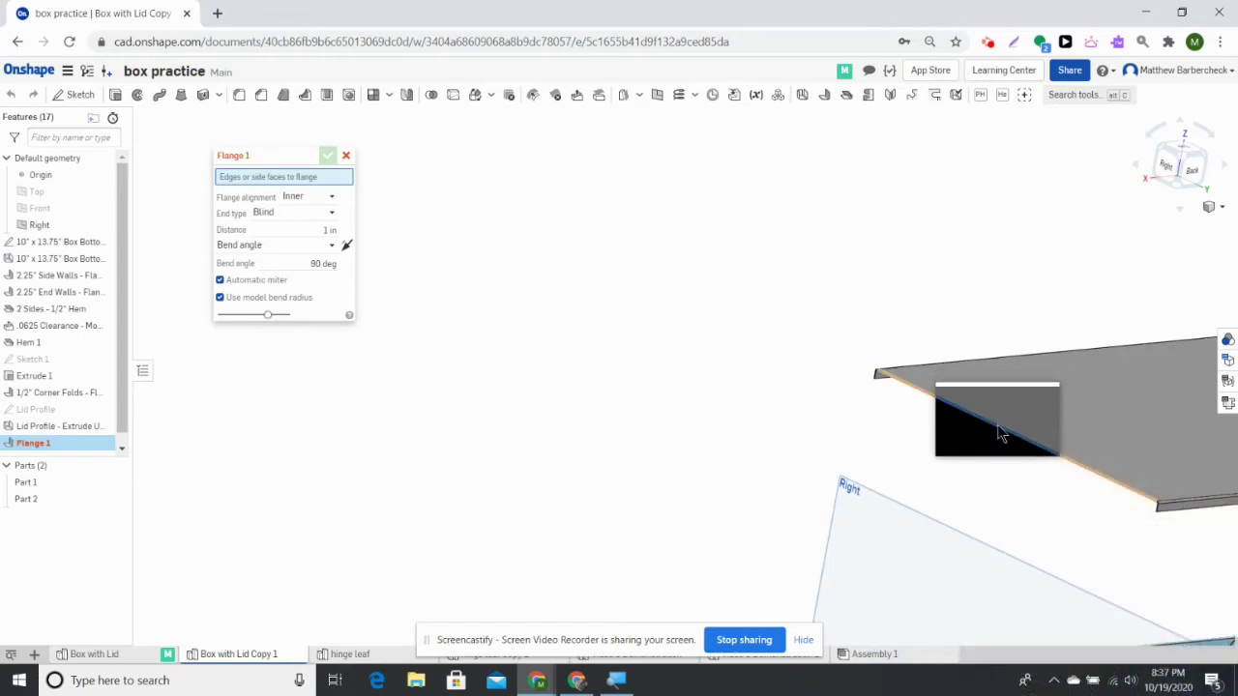
pyautogui.click(999, 432)
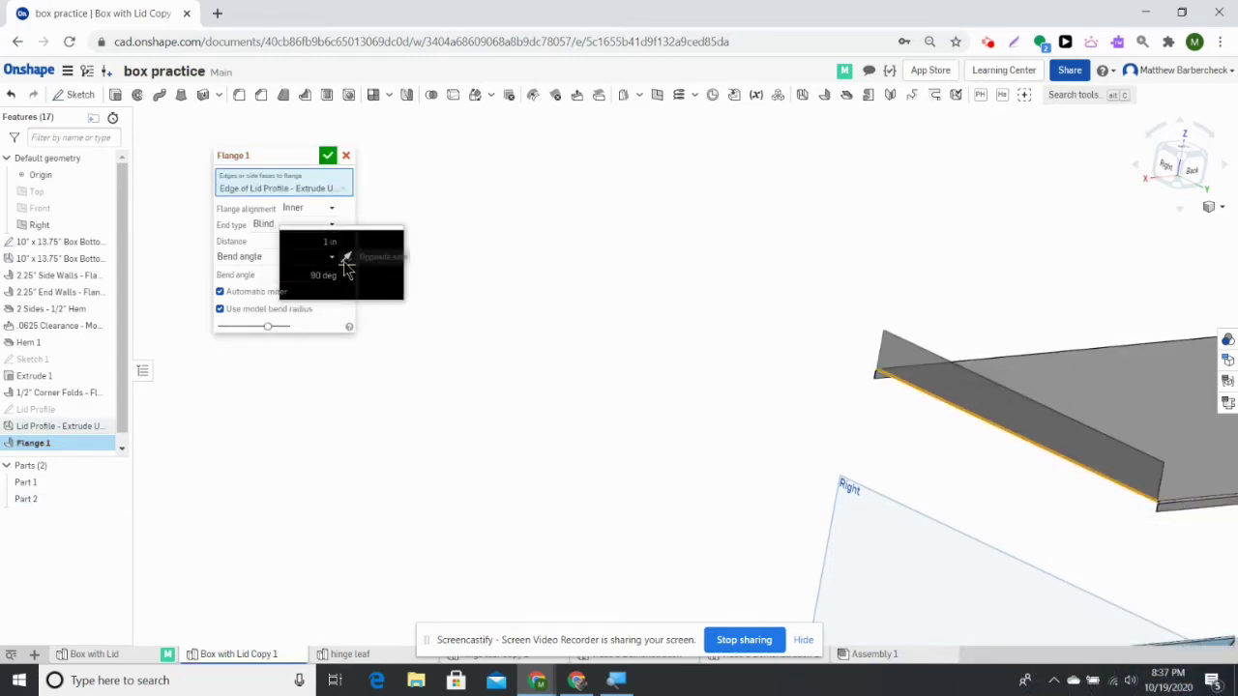
pyautogui.click(328, 155)
# Step: Rename the new lid flange feature as End Wall Lid Flange
pyautogui.rightClick(34, 445)
pyautogui.click(56, 455)
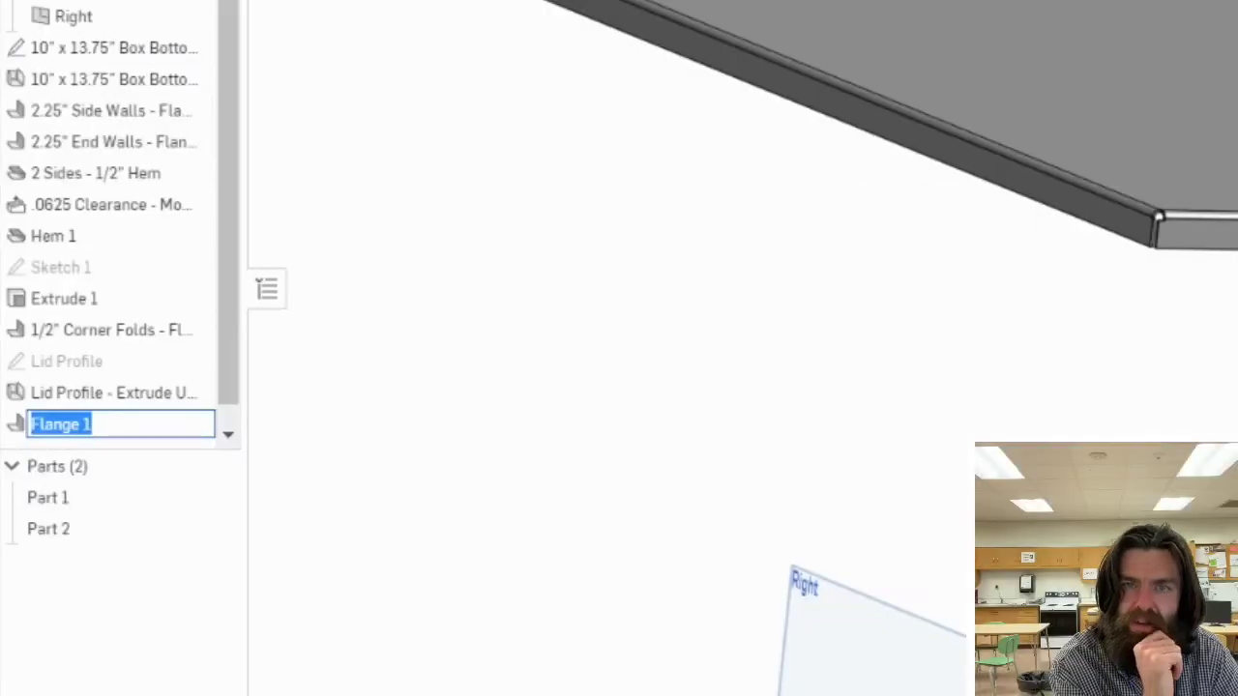
pyautogui.write('End Wall Lid')
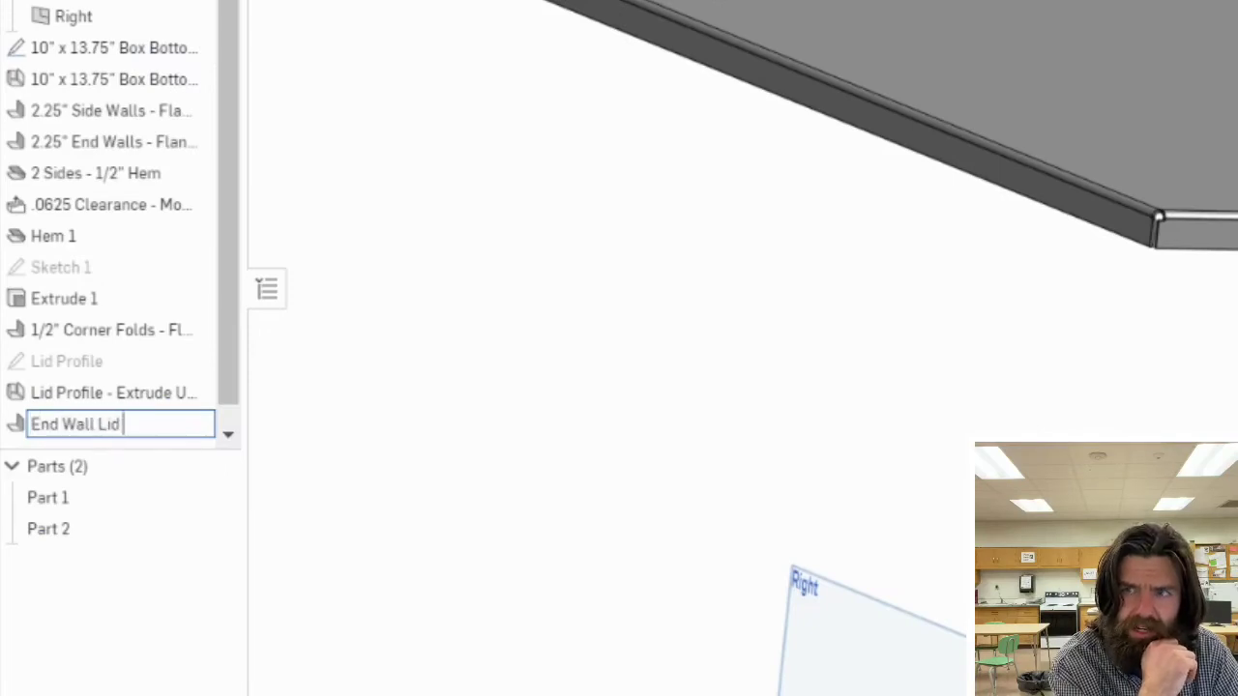
pyautogui.press('Return')
# Step: Show the sheet metal table and flat view for Lid Profile - Extrude Up To Face and compare the end flange with its flat pattern
pyautogui.scroll(-3, 812, 367)
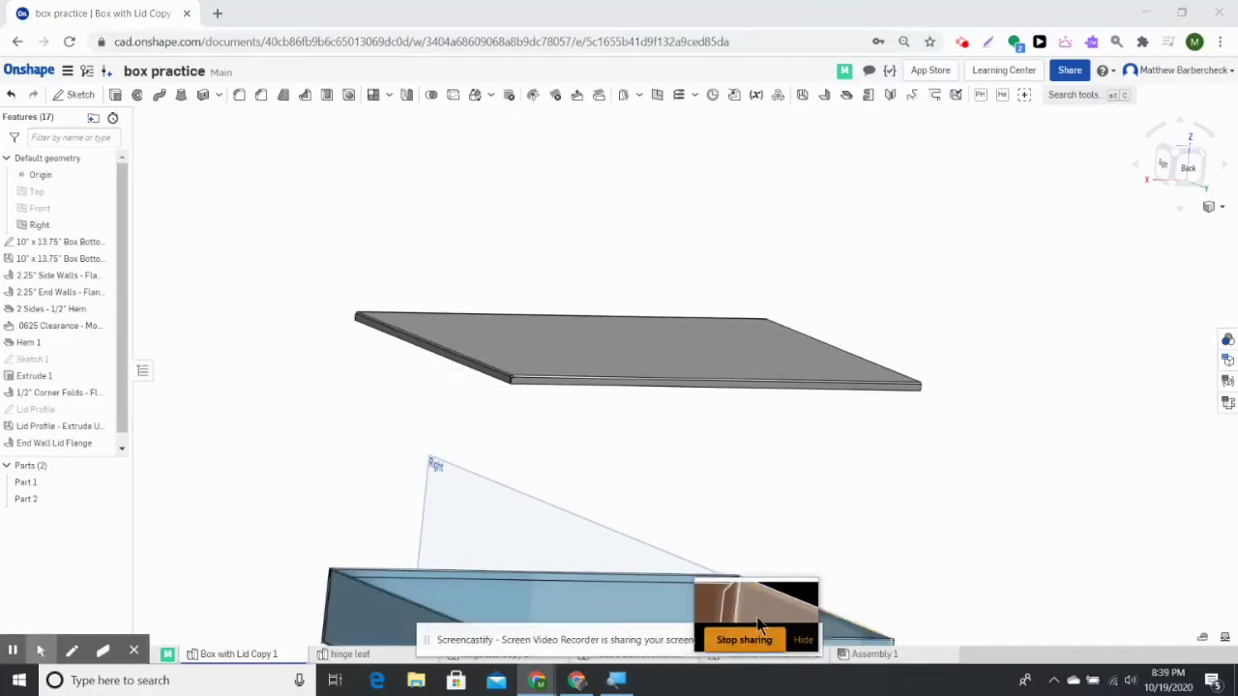
pyautogui.click(800, 640)
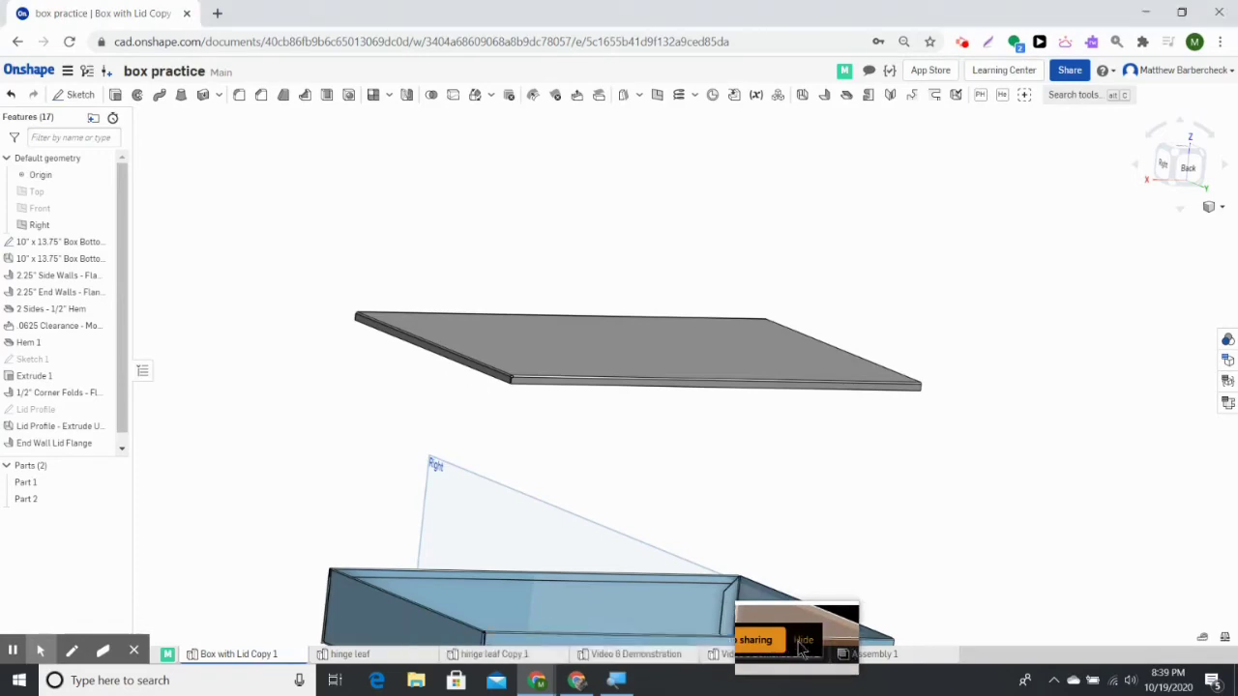
pyautogui.scroll(3, 597, 377)
pyautogui.moveTo(597, 377); pyautogui.dragTo(617, 356, button='right')
pyautogui.click(1228, 403)
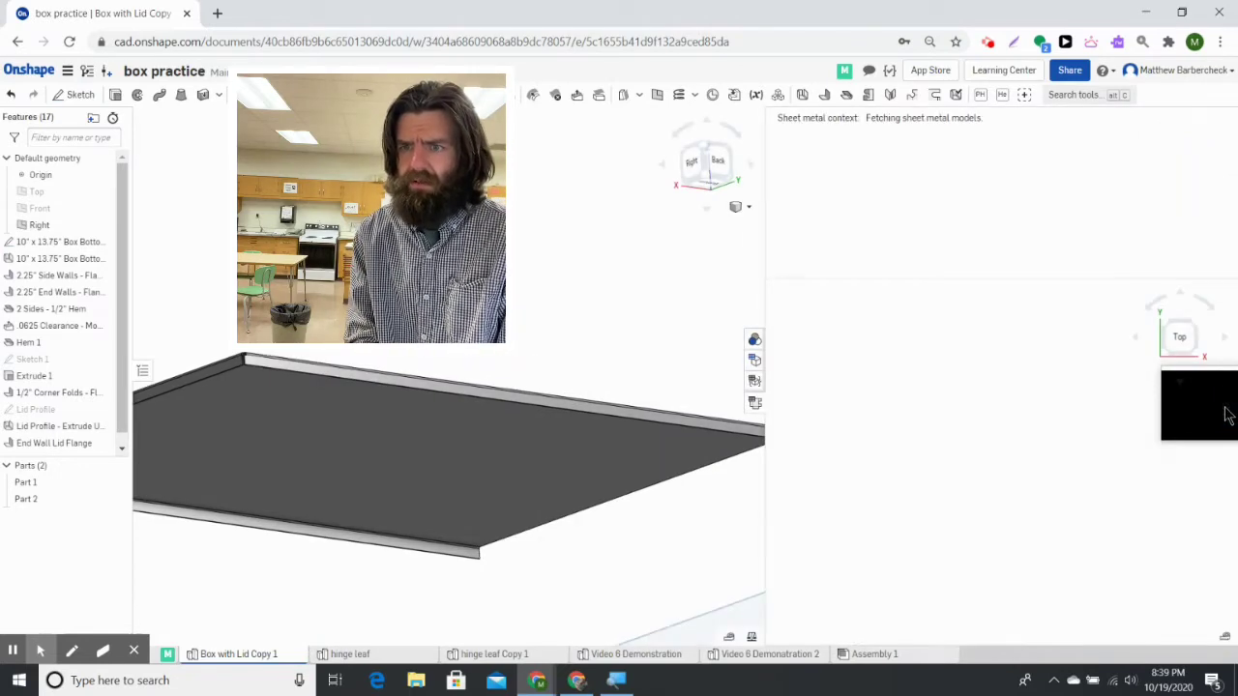
pyautogui.moveTo(1139, 385); pyautogui.dragTo(953, 128)
pyautogui.click(952, 119)
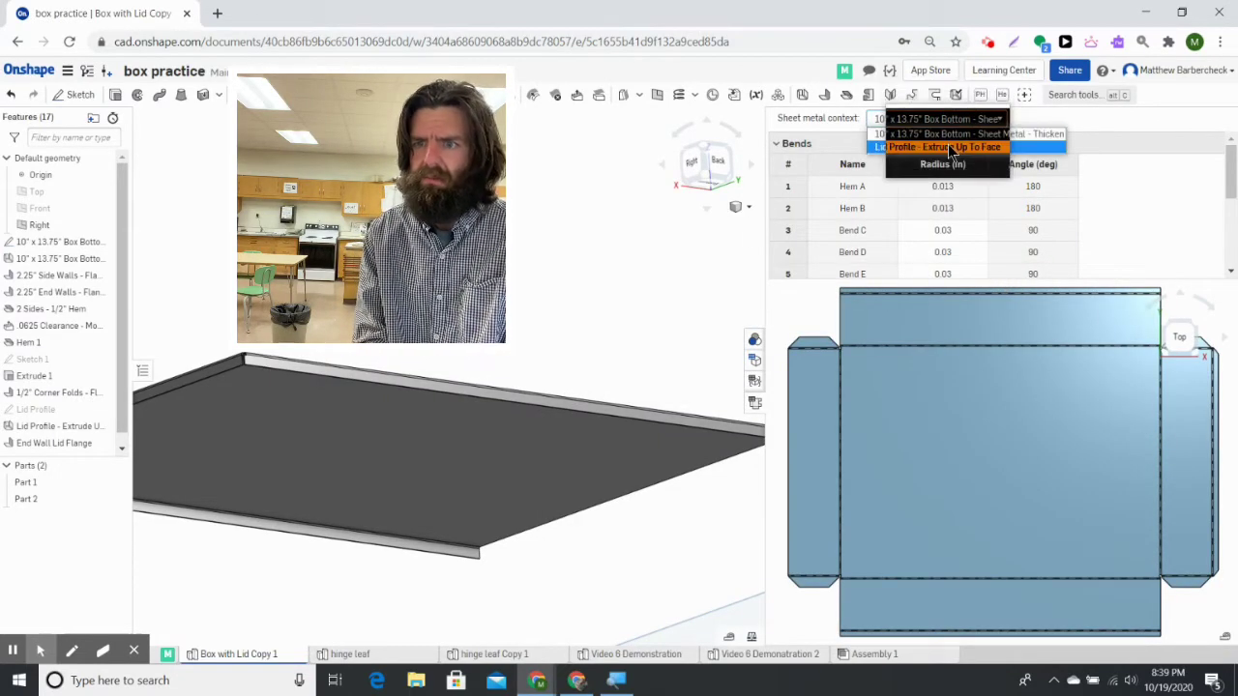
pyautogui.click(940, 142)
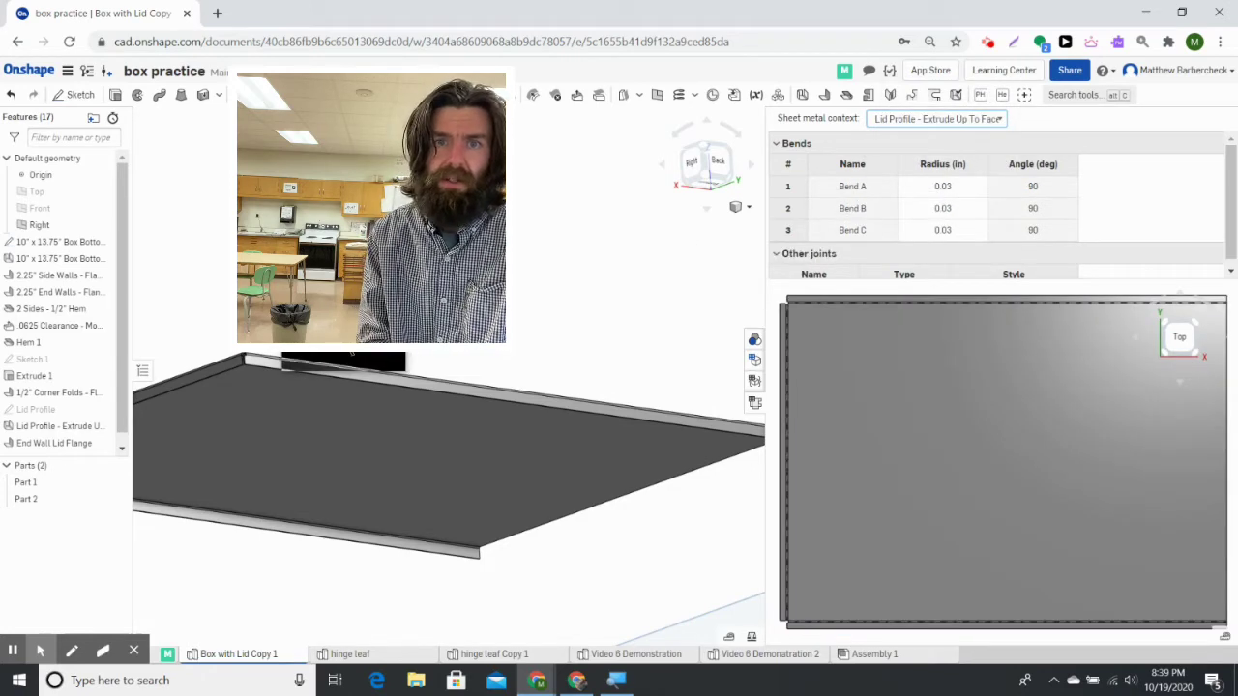
pyautogui.moveTo(349, 337); pyautogui.dragTo(359, 349, button='right')
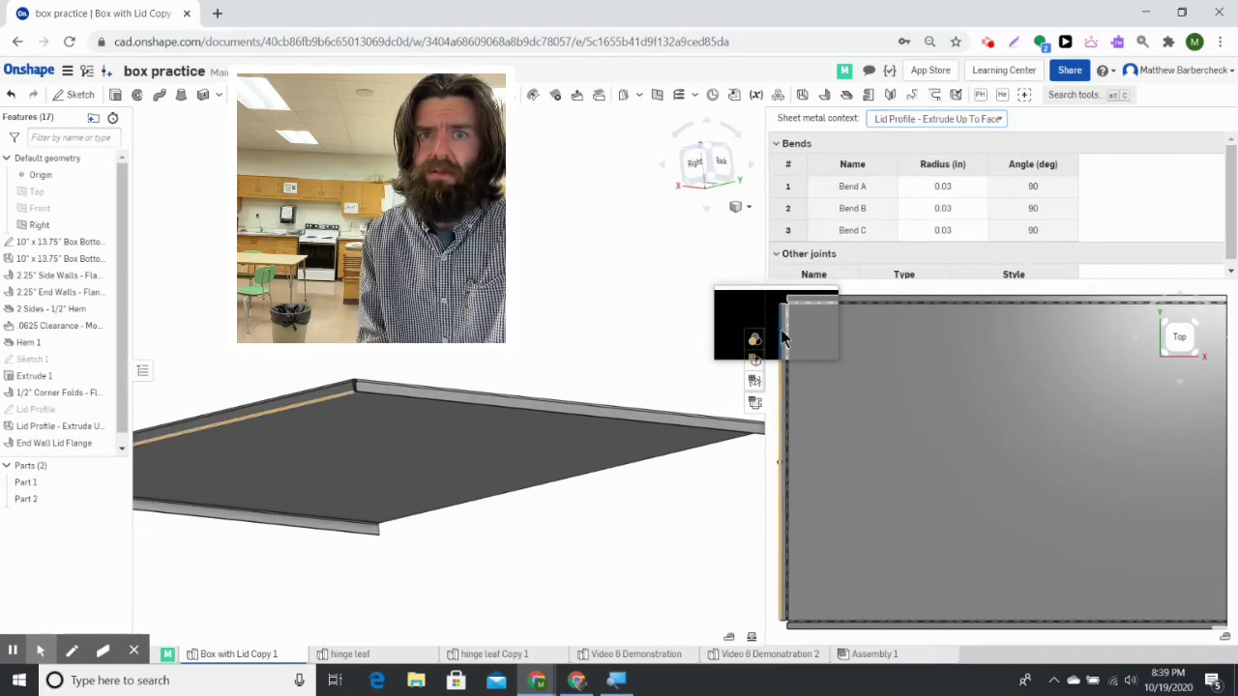
pyautogui.click(326, 156)
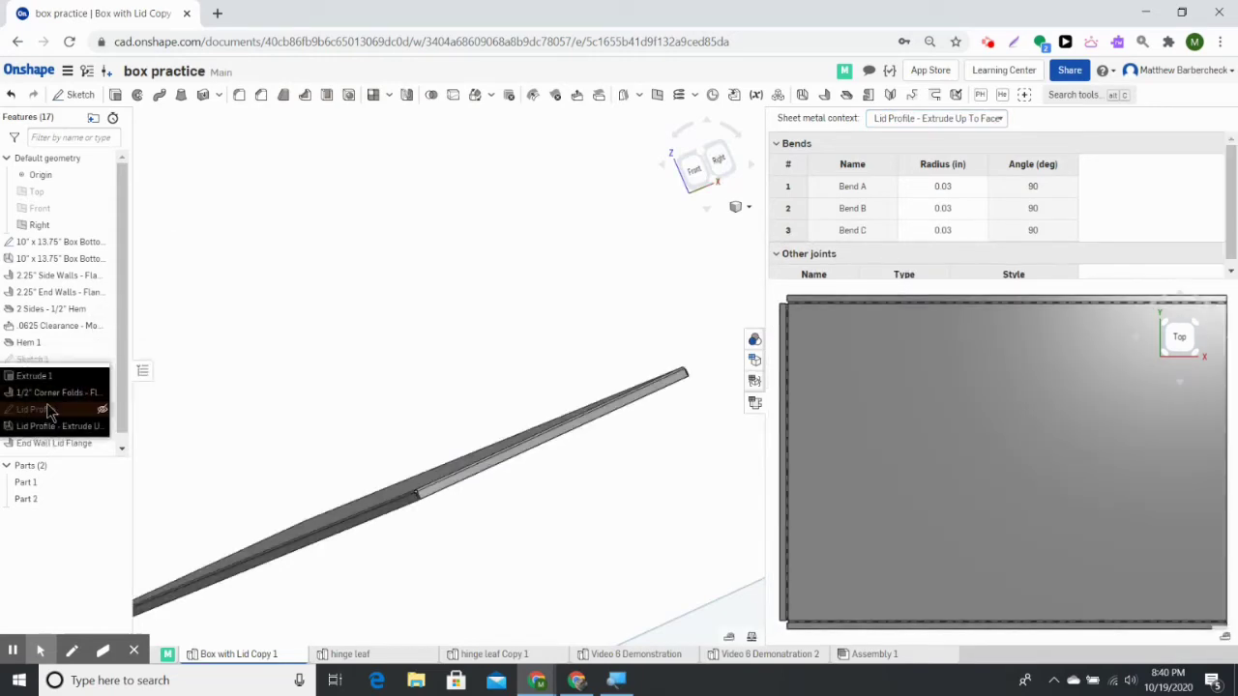
# Step: Edit the Lid Profile sketch and change the length of the short edge that forms the lid's side wall
pyautogui.click(52, 413)
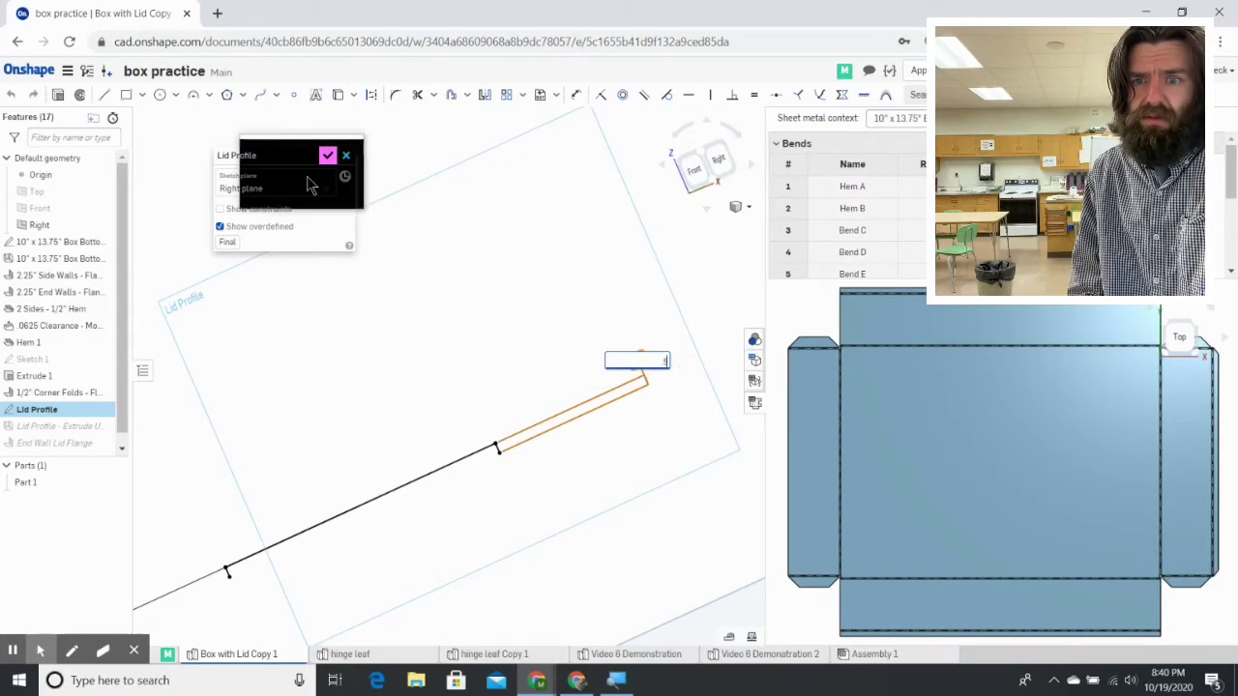
pyautogui.click(328, 155)
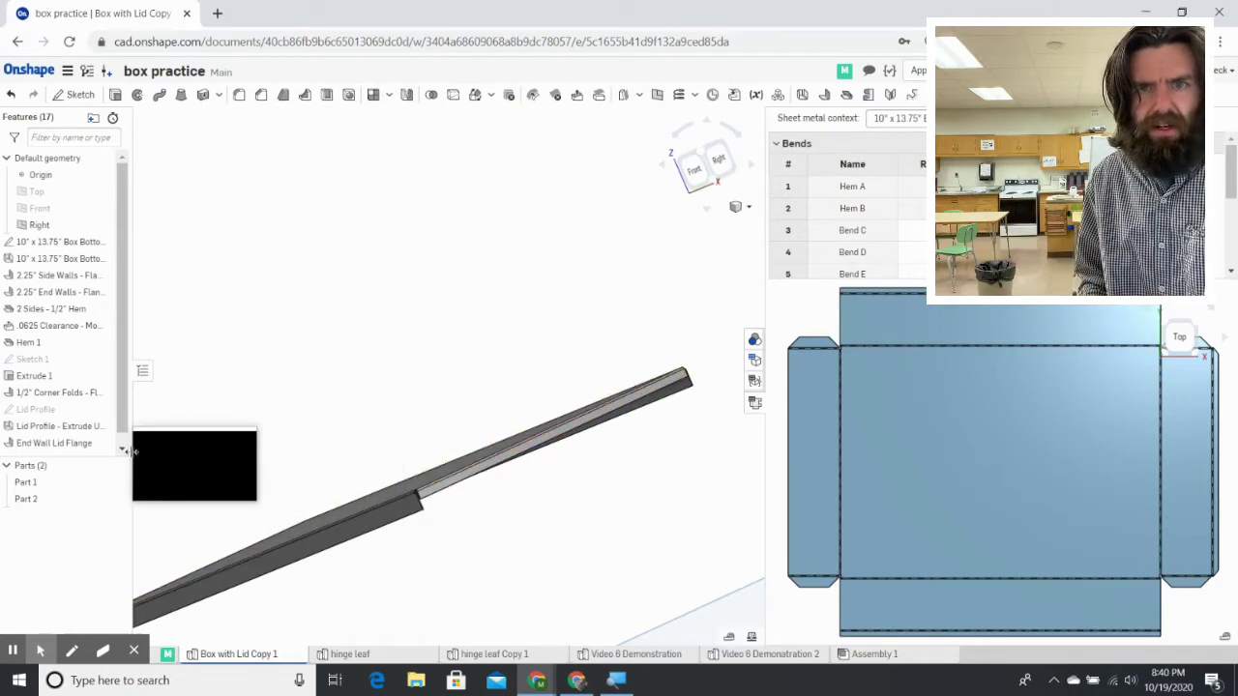
# Step: Change the End Wall Lid Flange end type to Up to entity, ending at the bottom edge face of the lid's side wall
pyautogui.doubleClick(36, 445)
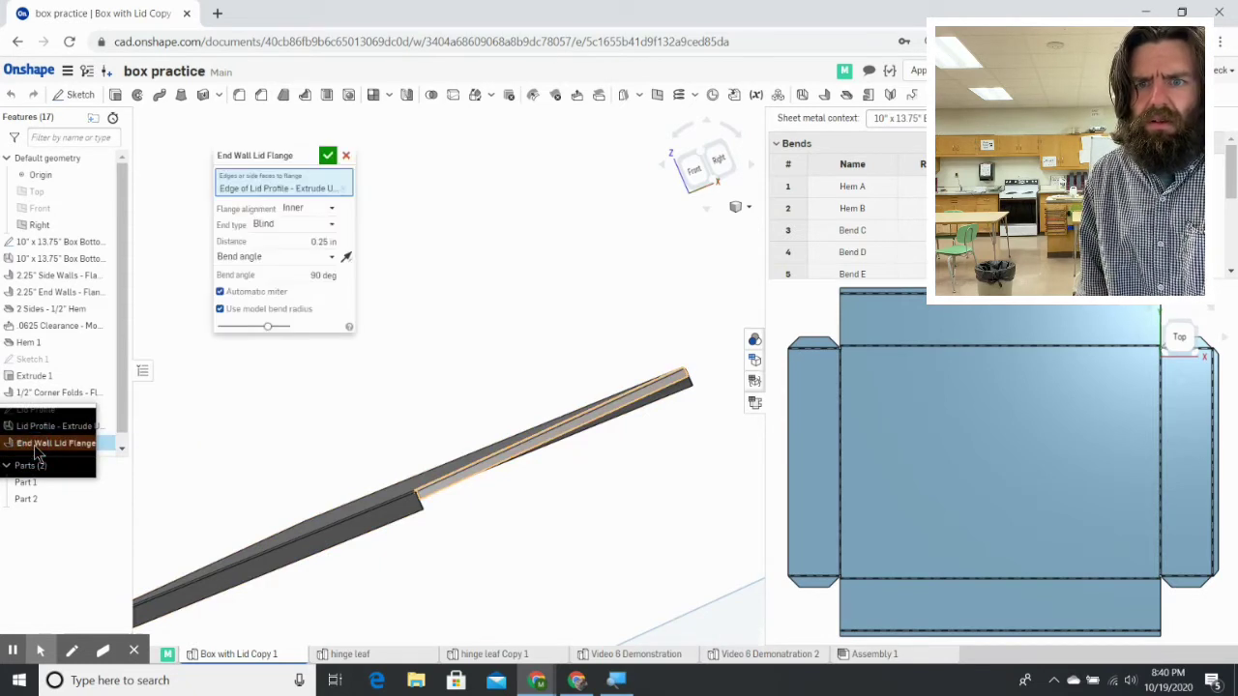
pyautogui.click(319, 225)
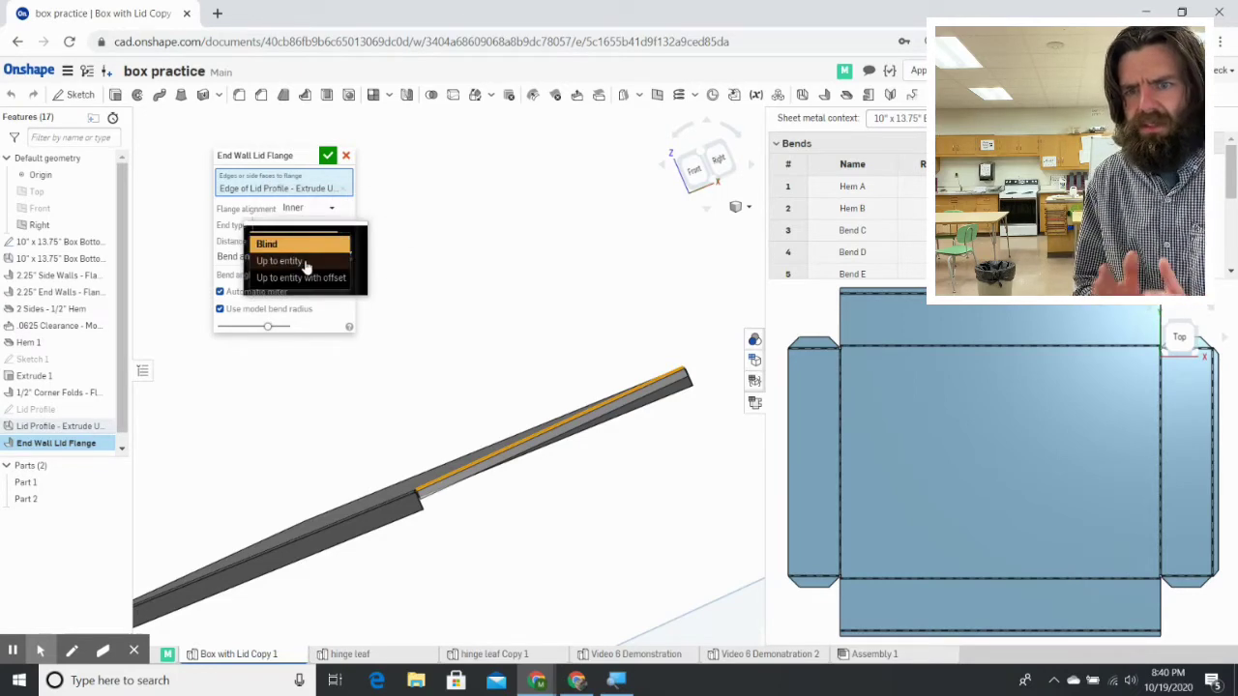
pyautogui.click(306, 266)
pyautogui.moveTo(432, 562); pyautogui.dragTo(366, 435, button='right')
pyautogui.scroll(2, 362, 425)
pyautogui.click(364, 359)
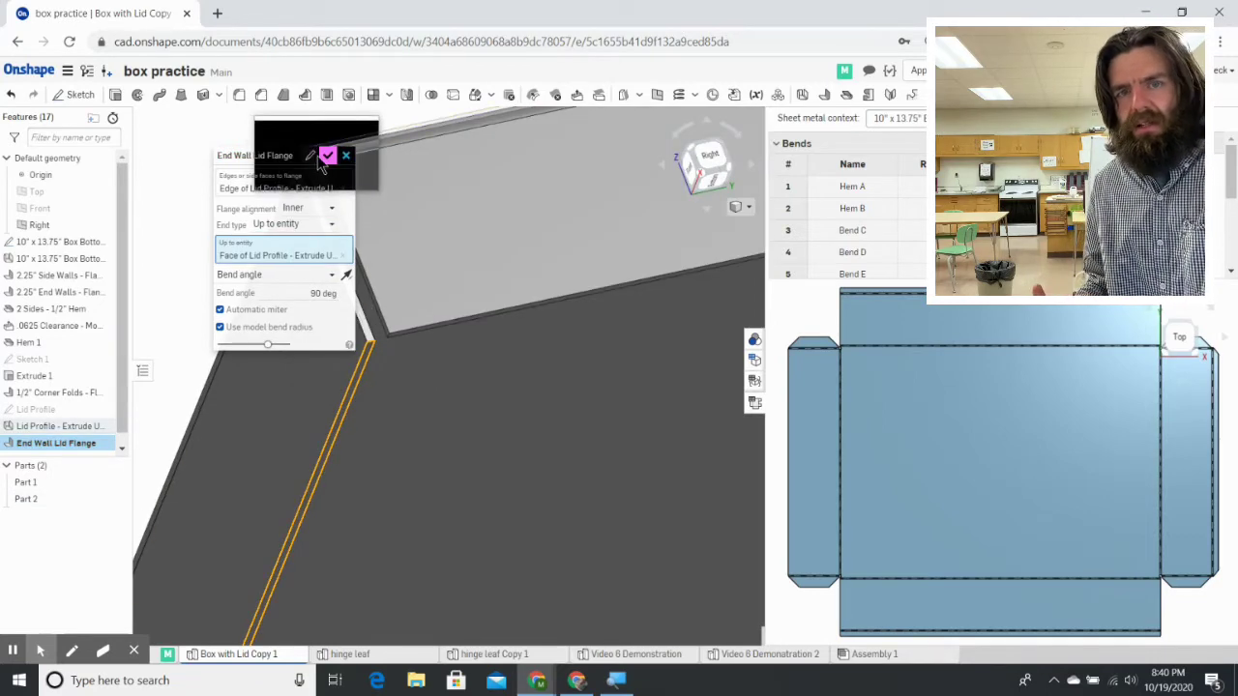
pyautogui.click(329, 155)
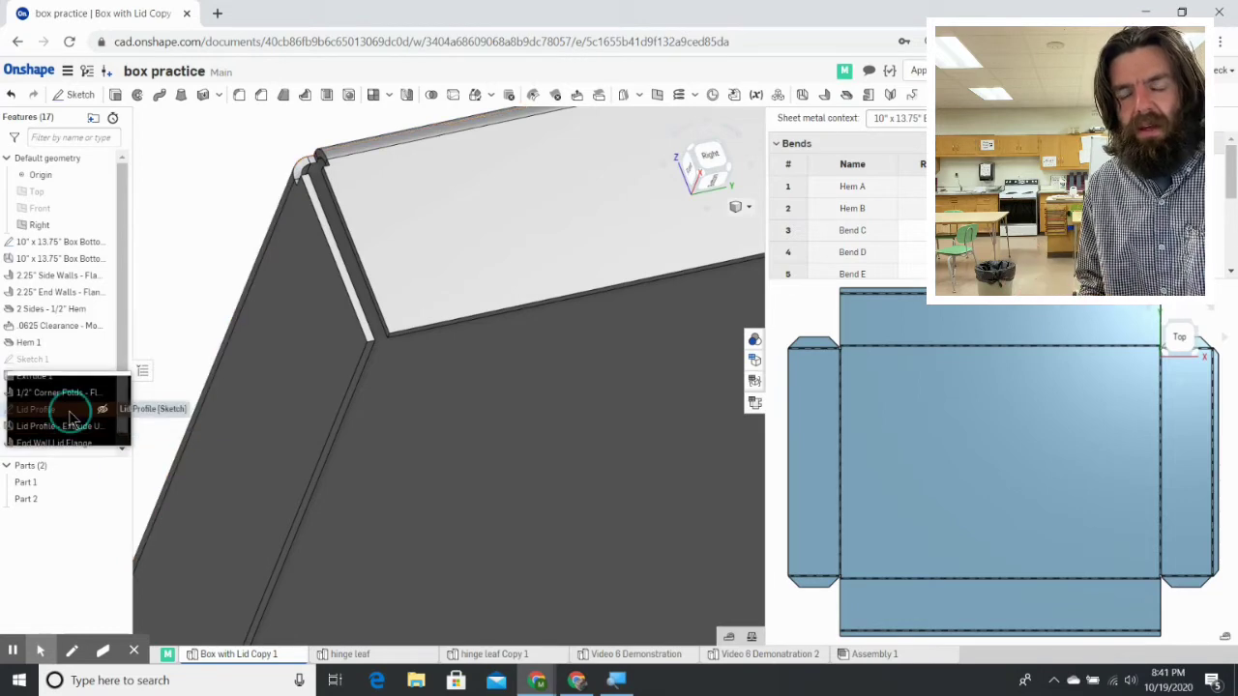
# Step: Reopen the Lid Profile sketch to look over the profile behind the end flange, and close it
pyautogui.doubleClick(70, 412)
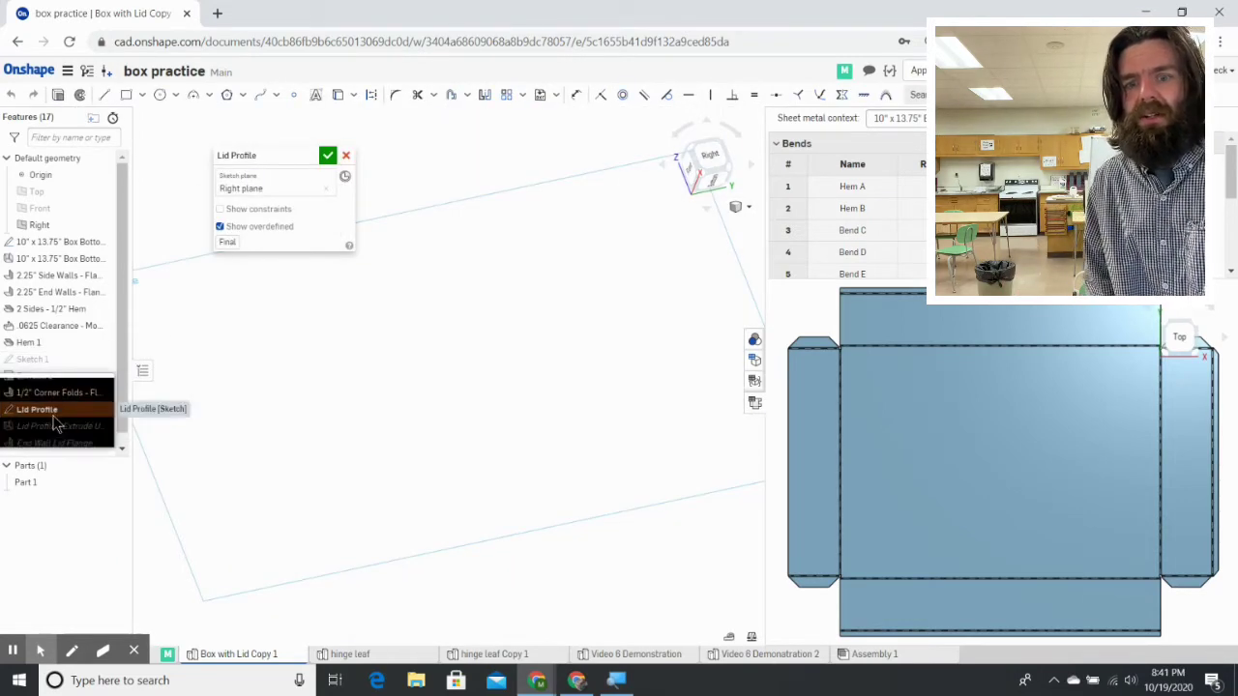
pyautogui.scroll(-5, 380, 400)
pyautogui.scroll(3, 580, 416)
pyautogui.moveTo(376, 402); pyautogui.dragTo(392, 411, button='middle')
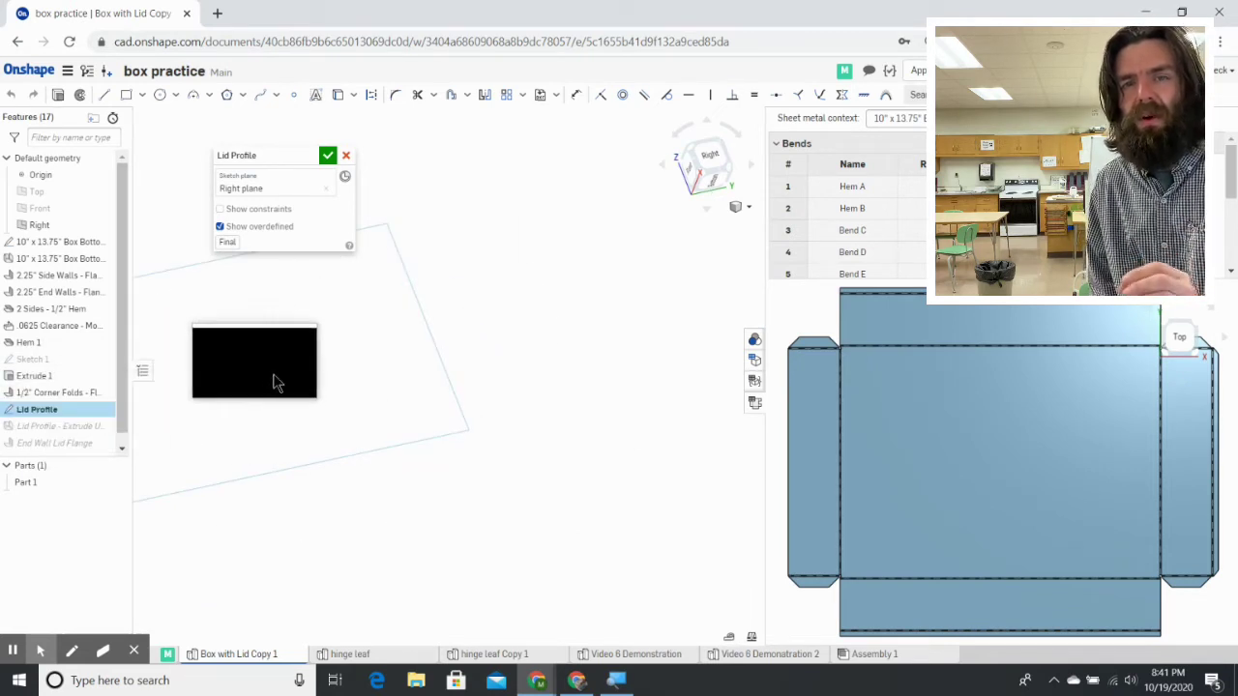
pyautogui.moveTo(391, 419)
pyautogui.mouseDown(button='right')
pyautogui.moveTo(586, 448)
pyautogui.moveTo(649, 548)
pyautogui.mouseUp(button='right')
pyautogui.click(327, 155)
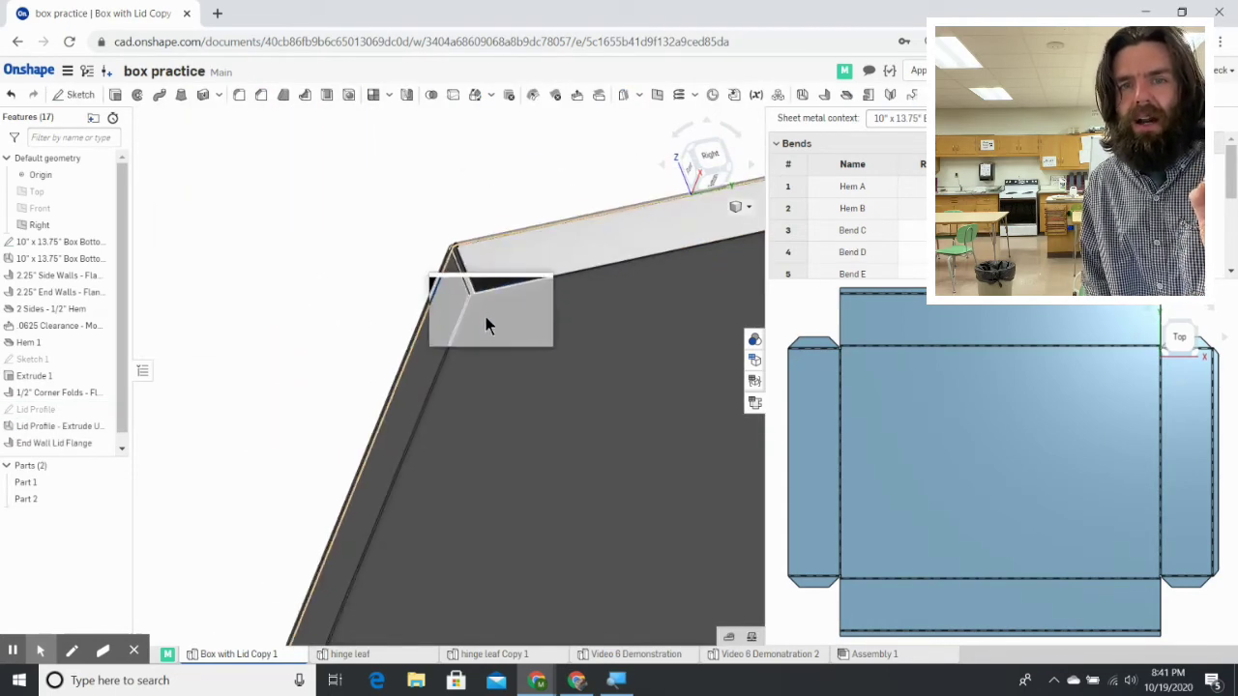
# Step: Add straight, flattened 0.25 in hems with Outer alignment along the lid's three lower wall edges and name the feature Lid Hems
pyautogui.moveTo(485, 326); pyautogui.dragTo(124, 450, button='right')
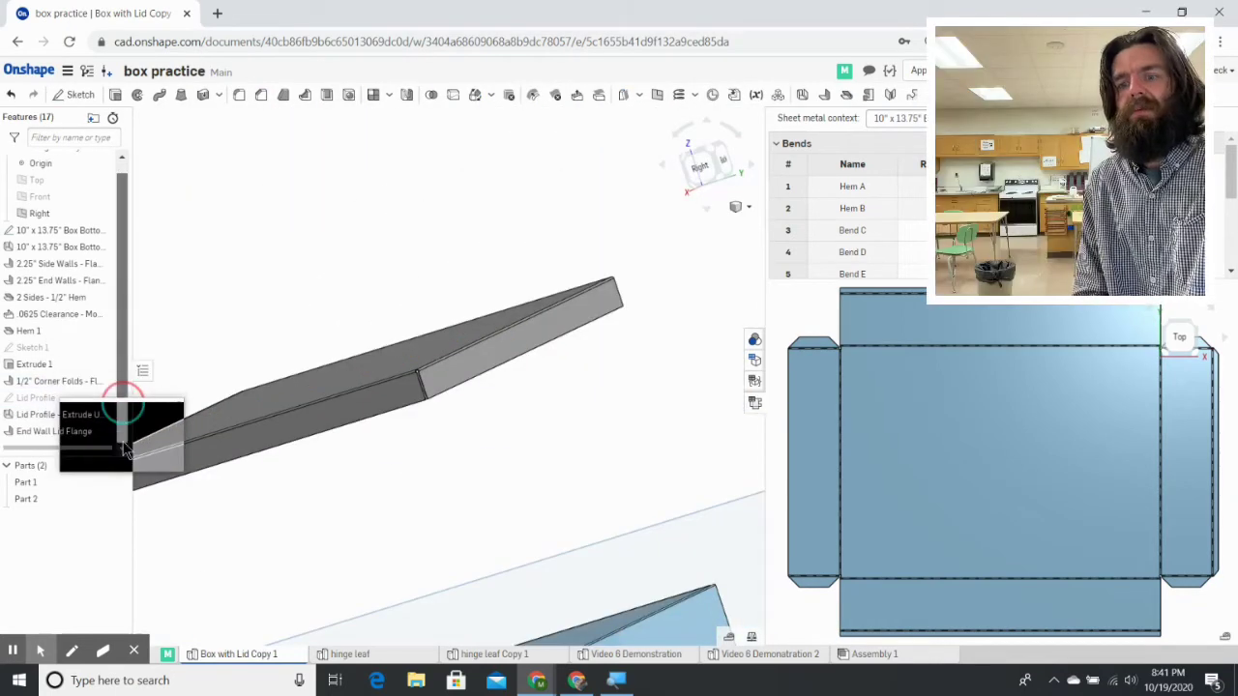
pyautogui.click(847, 97)
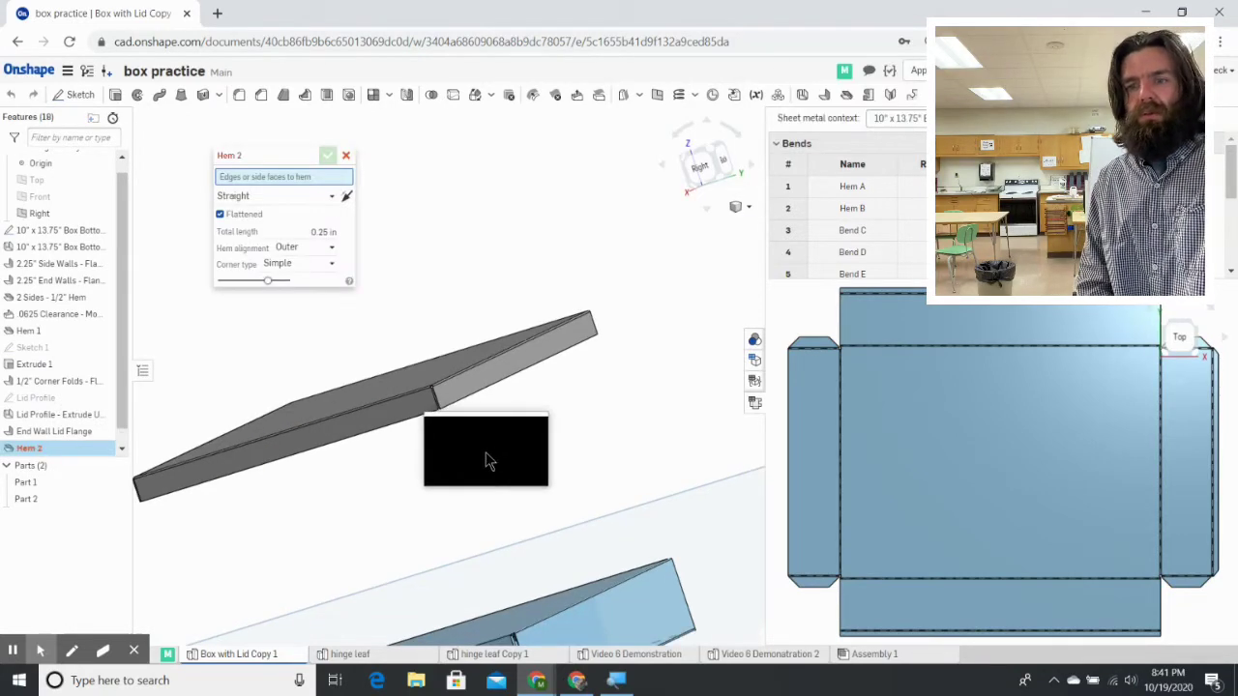
pyautogui.moveTo(486, 409); pyautogui.dragTo(510, 273, button='right')
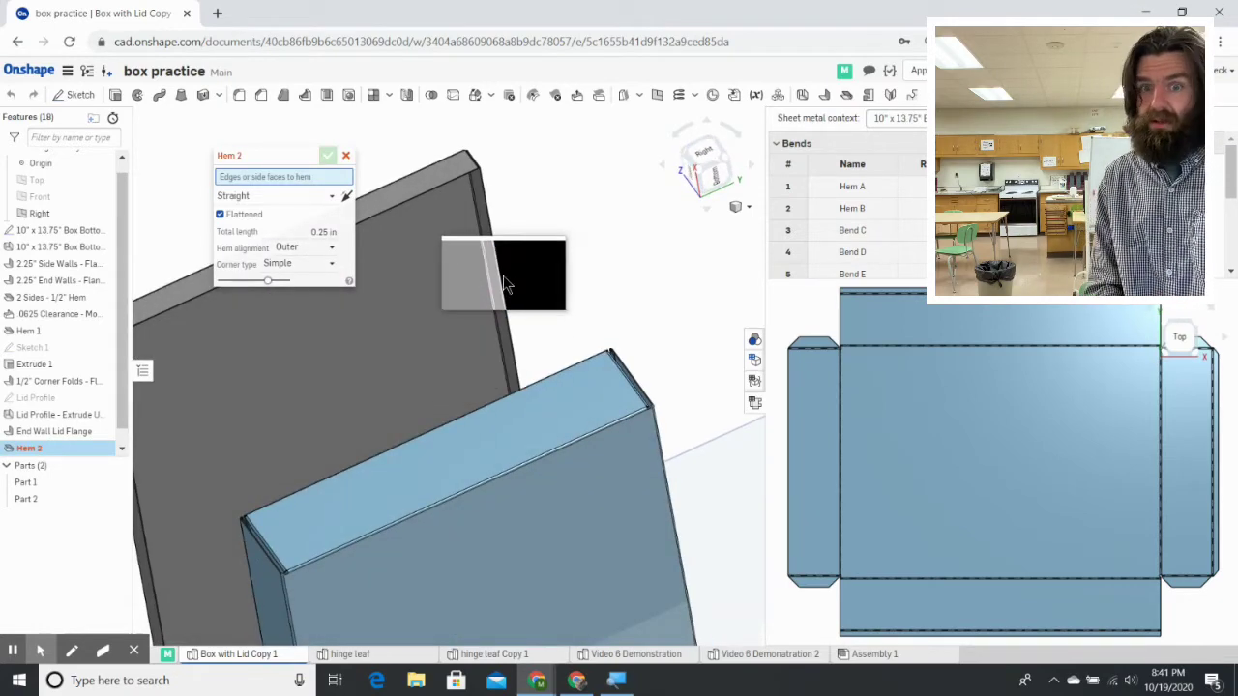
pyautogui.click(499, 278)
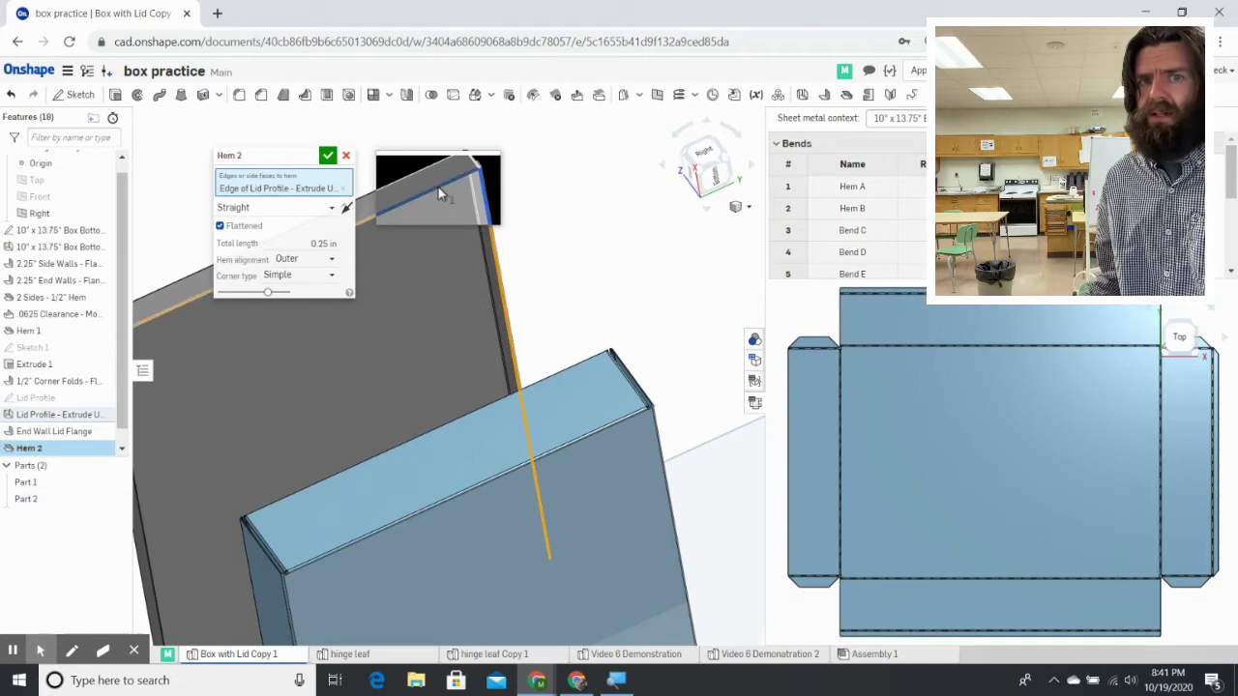
pyautogui.click(438, 192)
pyautogui.scroll(-5, 160, 539)
pyautogui.moveTo(169, 541); pyautogui.dragTo(262, 499, button='middle')
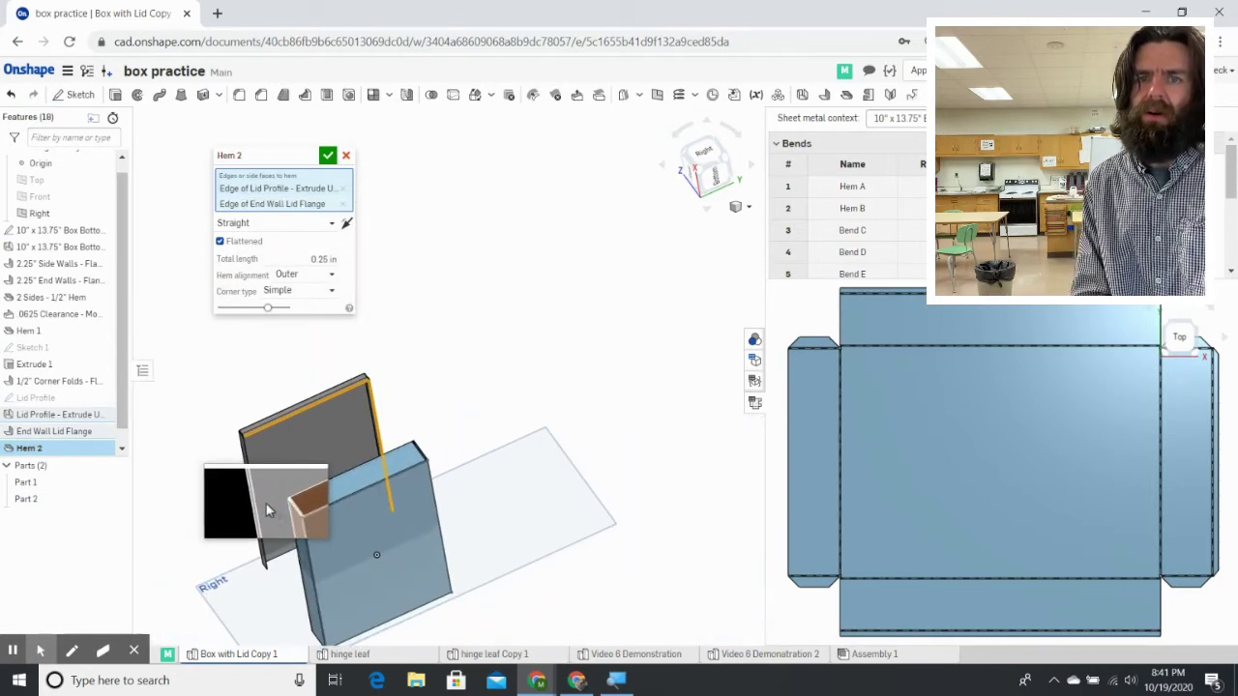
pyautogui.scroll(4, 256, 488)
pyautogui.click(268, 461)
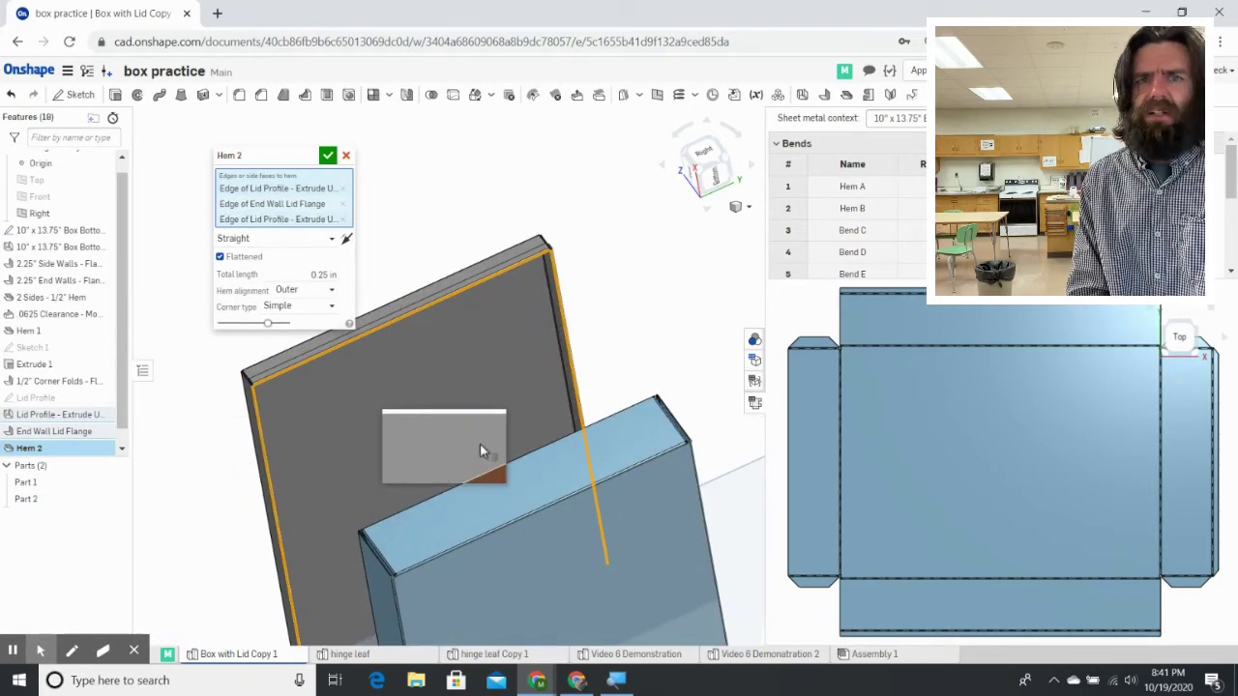
pyautogui.moveTo(580, 399); pyautogui.dragTo(498, 373, button='right')
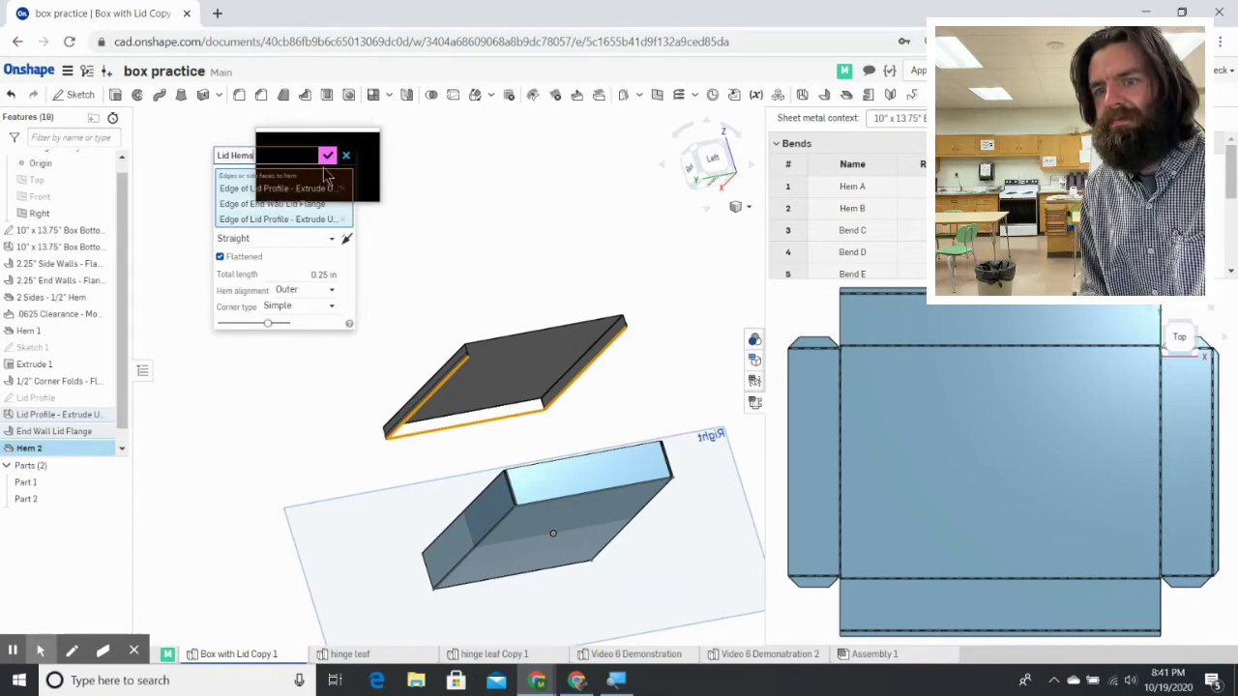
pyautogui.click(328, 156)
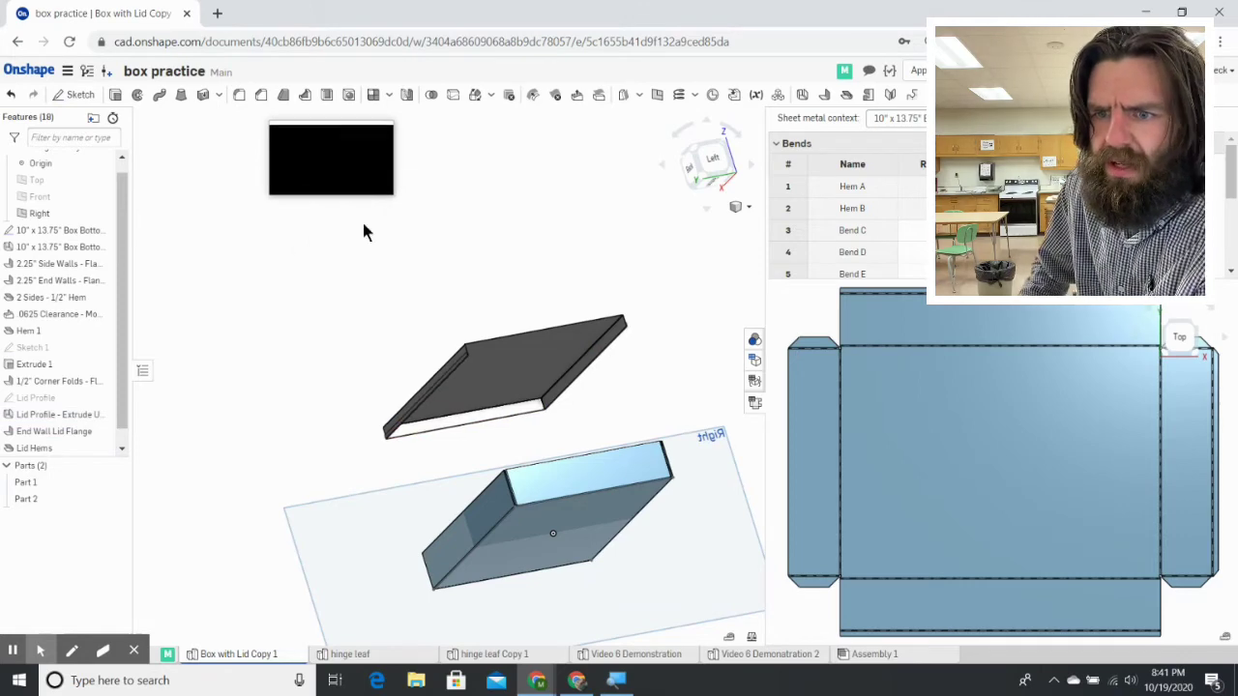
# Step: Try to repair Lid Hems by removing edges from its selection and reselecting the lower edges of the side wall and end flange
pyautogui.scroll(3, 580, 420)
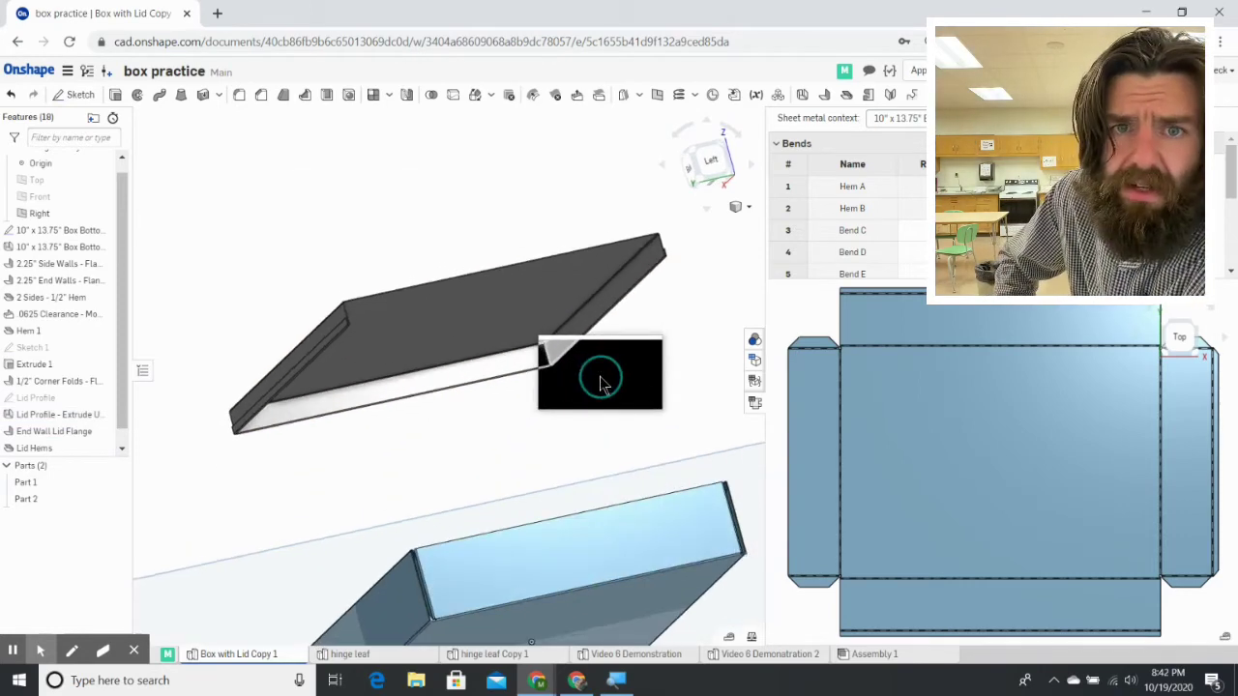
pyautogui.moveTo(600, 382); pyautogui.dragTo(572, 391, button='right')
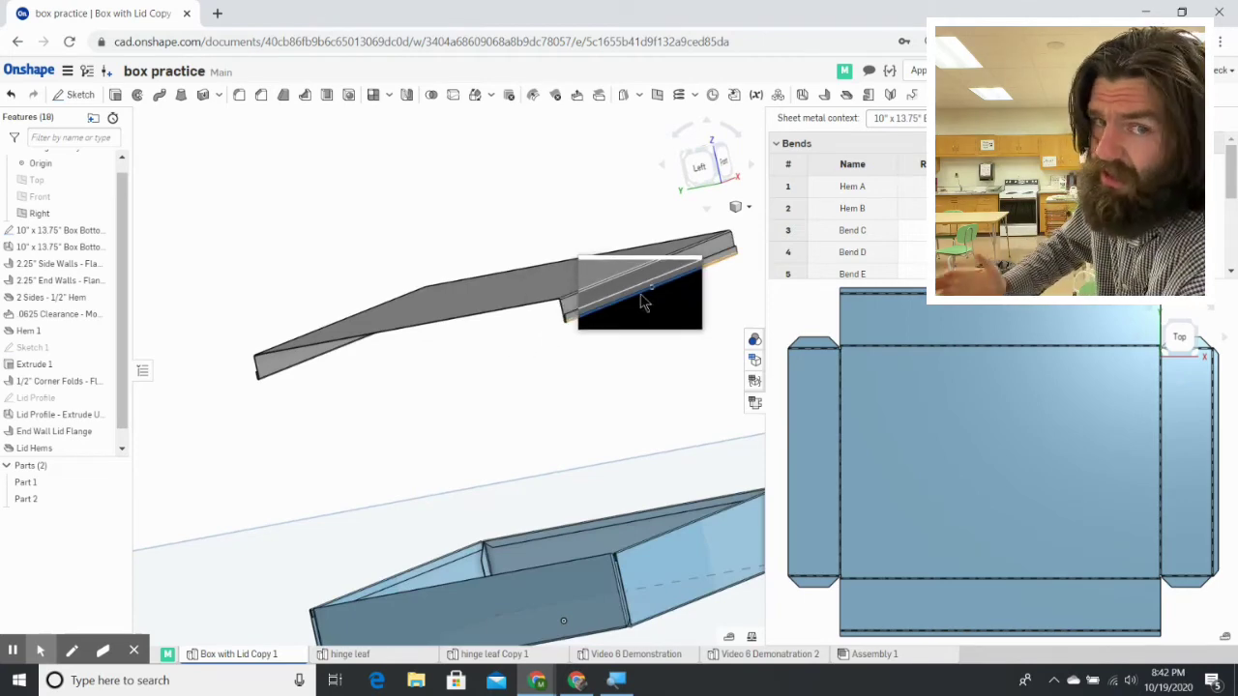
pyautogui.moveTo(664, 284); pyautogui.dragTo(412, 372, button='right')
pyautogui.scroll(-3, 607, 311)
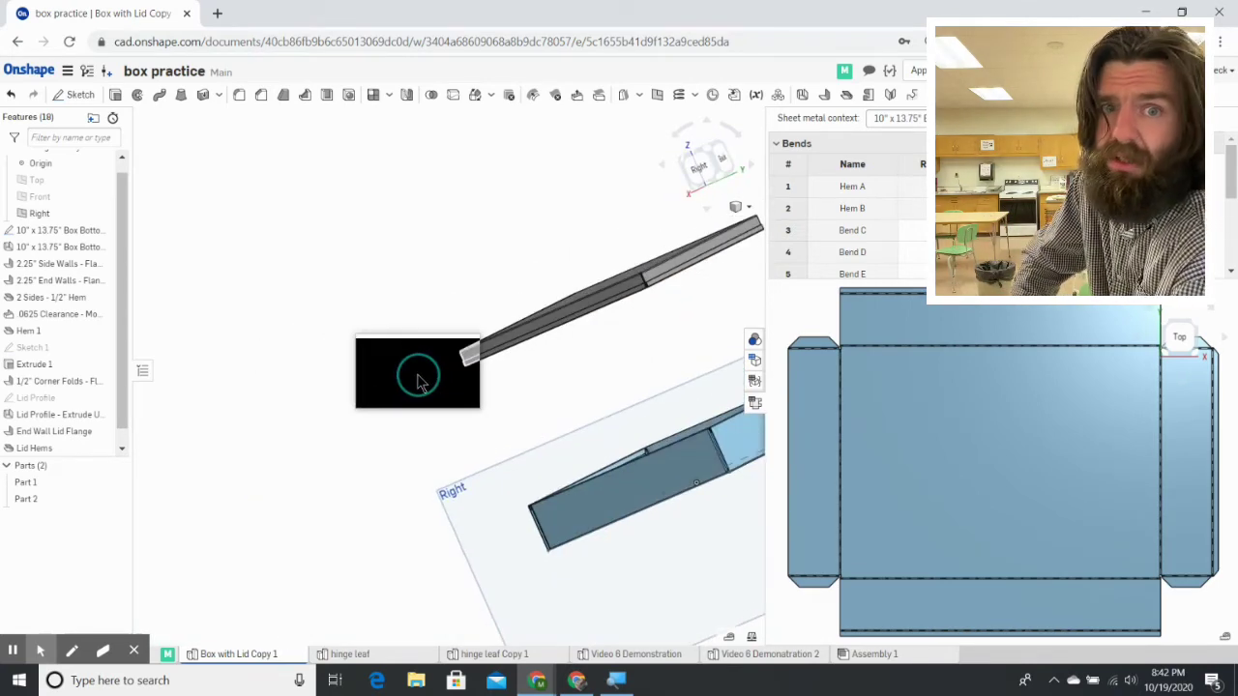
pyautogui.doubleClick(47, 450)
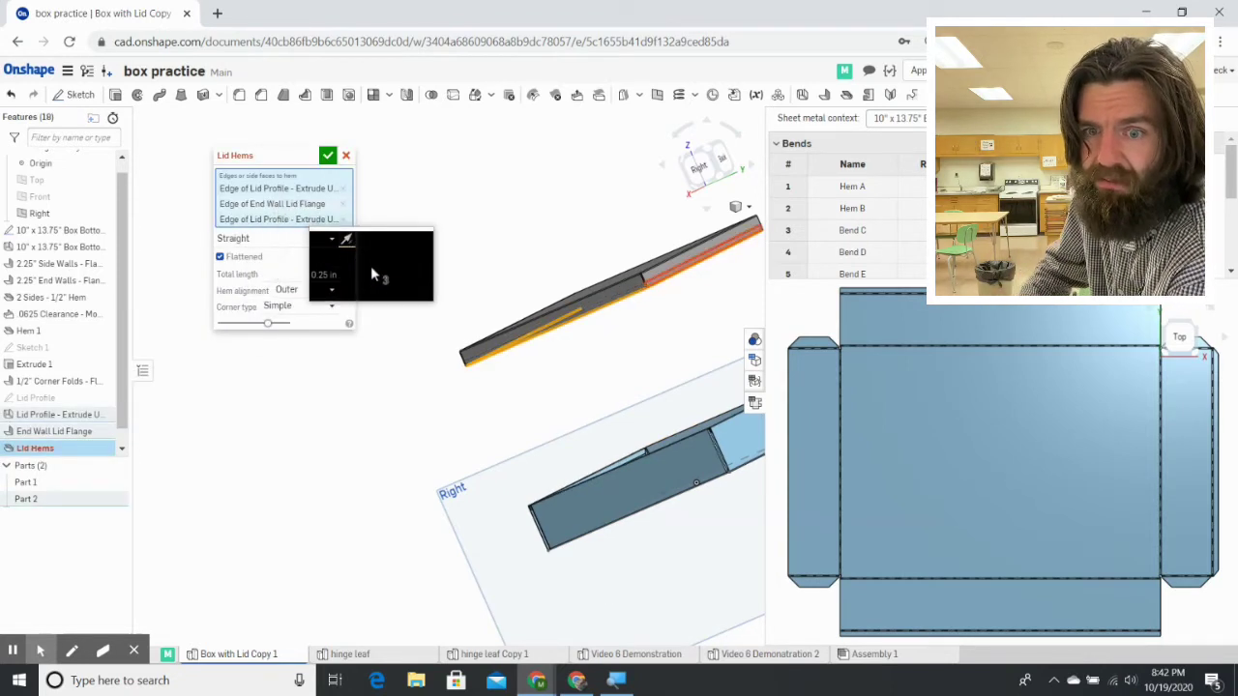
pyautogui.moveTo(526, 364); pyautogui.dragTo(387, 201, button='right')
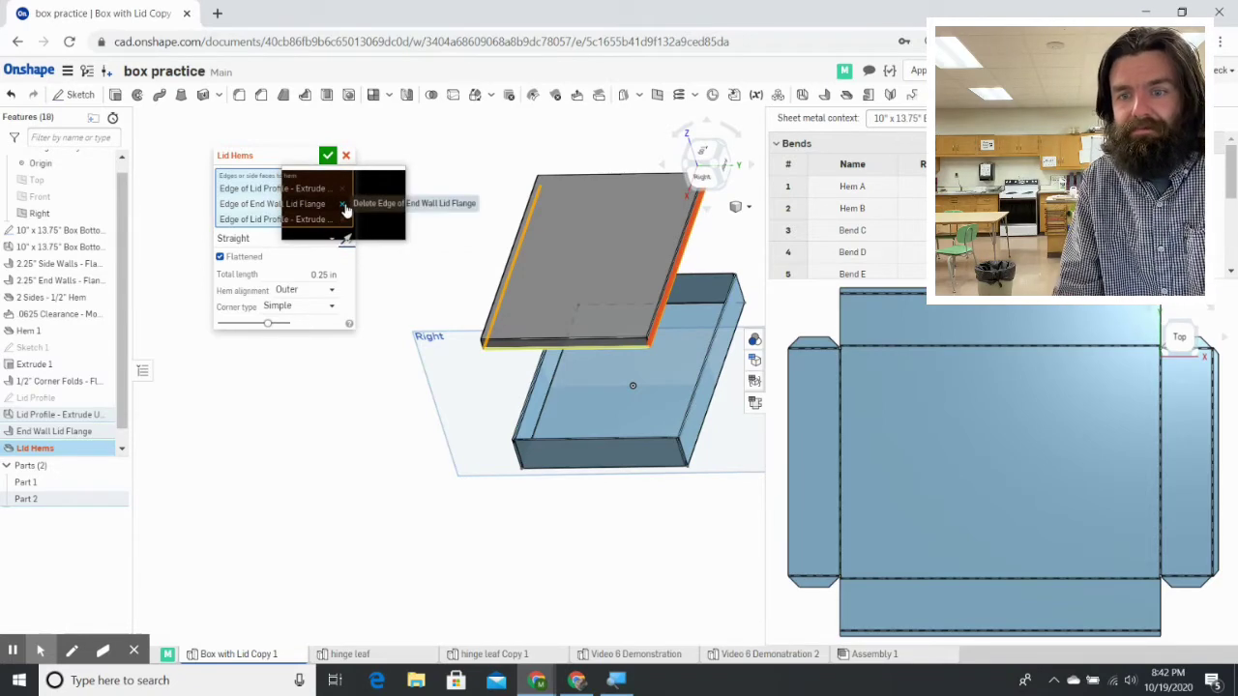
pyautogui.click(343, 205)
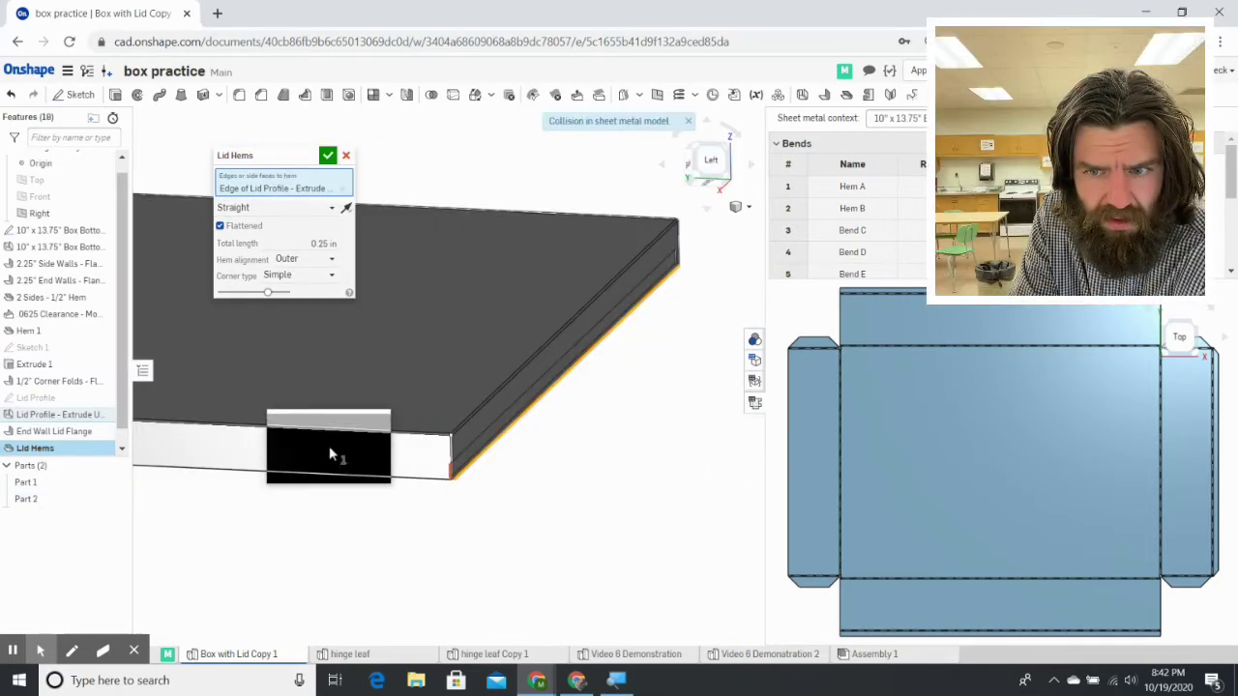
pyautogui.moveTo(329, 446); pyautogui.dragTo(737, 538, button='middle')
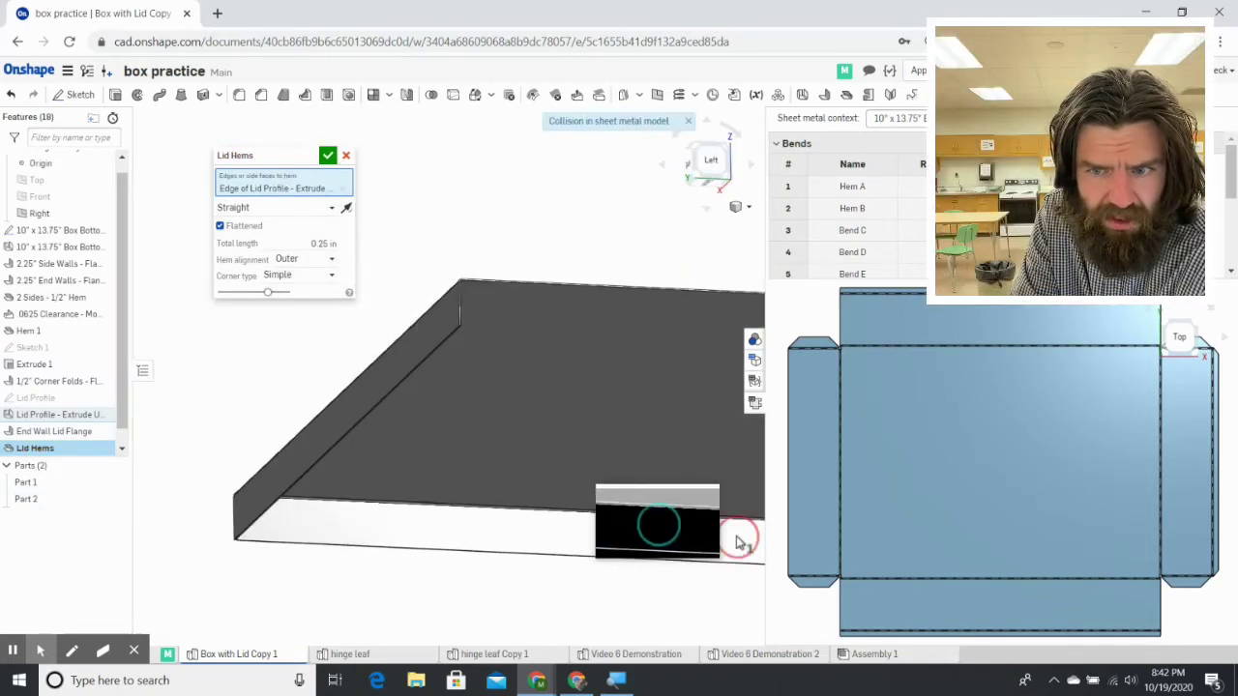
pyautogui.moveTo(268, 455)
pyautogui.mouseDown(button='right')
pyautogui.moveTo(309, 481)
pyautogui.moveTo(277, 475)
pyautogui.mouseUp(button='right')
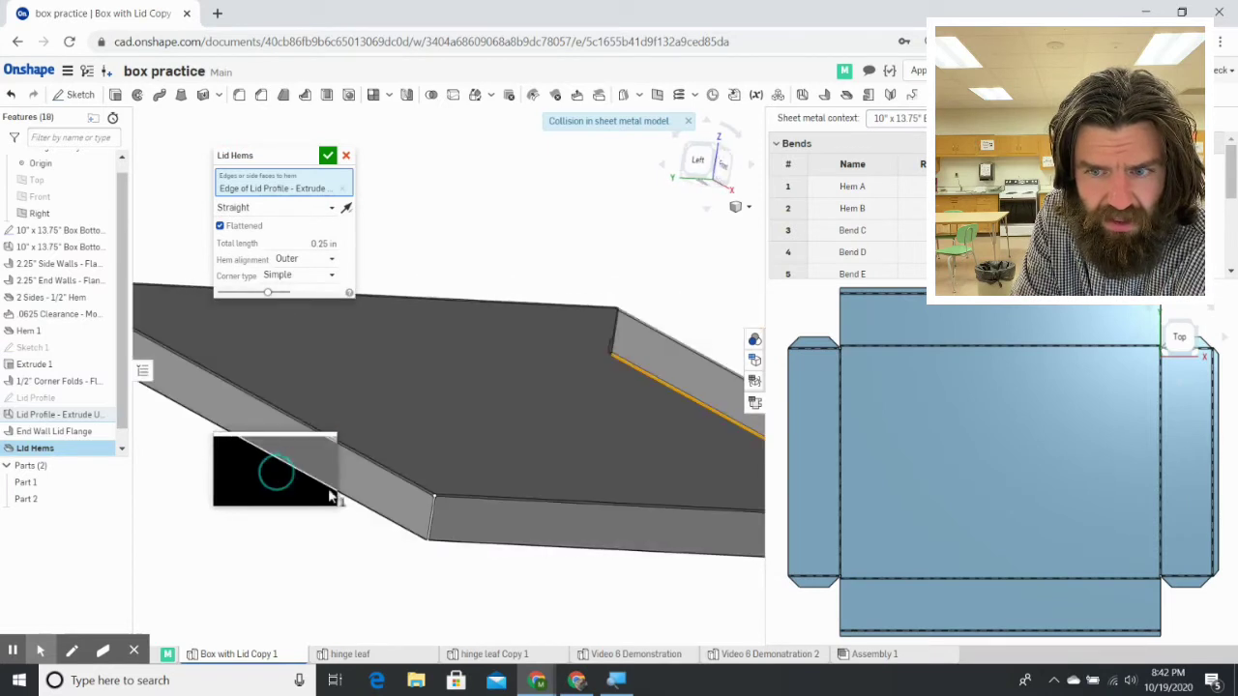
pyautogui.click(343, 494)
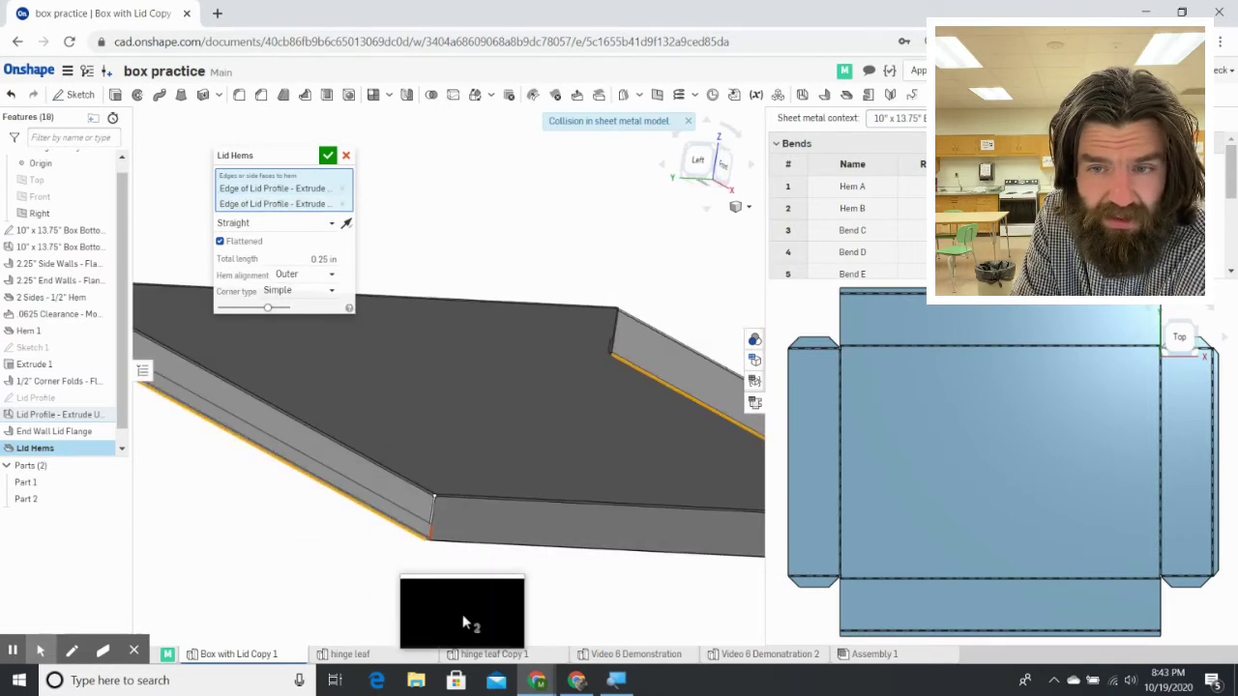
pyautogui.click(472, 544)
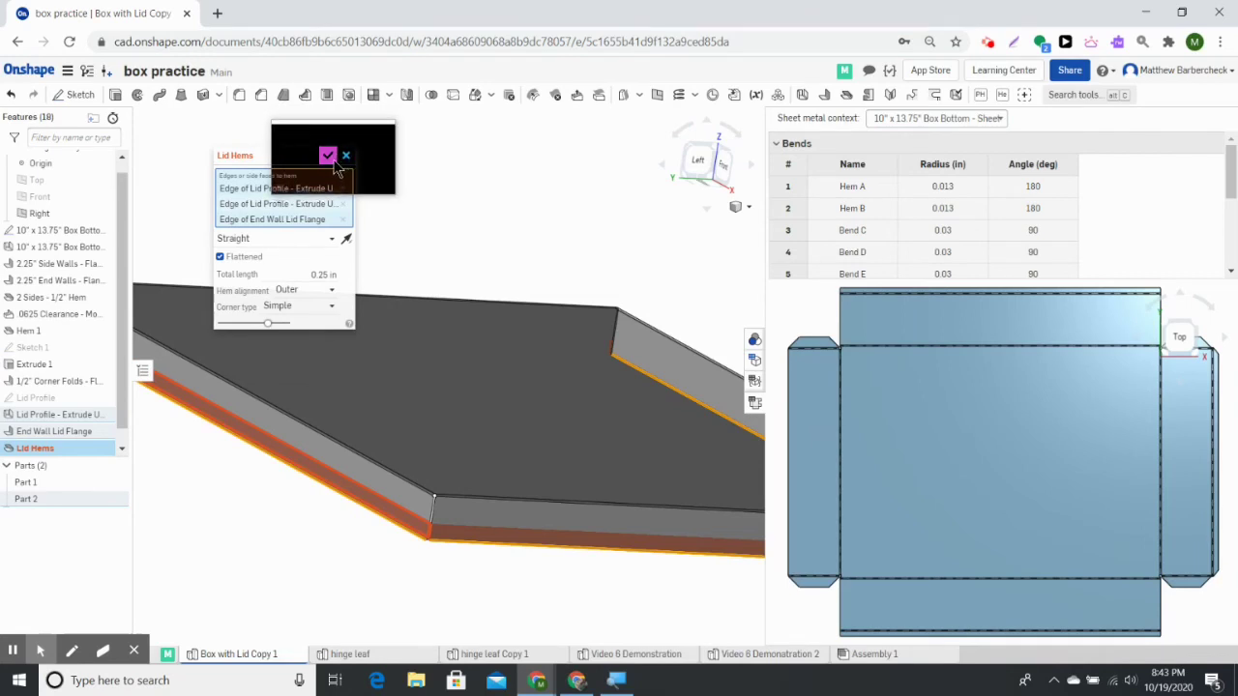
pyautogui.click(335, 168)
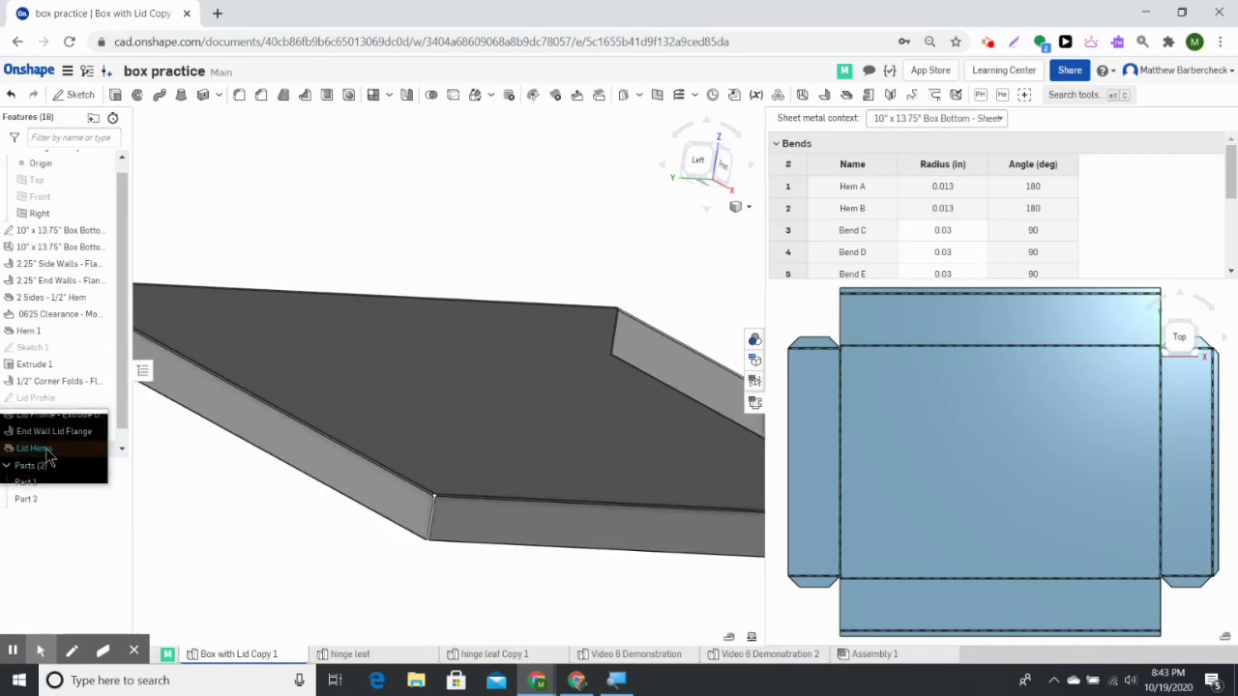
# Step: Roll the feature history back to before Lid Hems and examine the lid corner between the side wall and end flange
pyautogui.scroll(-1, 68, 455)
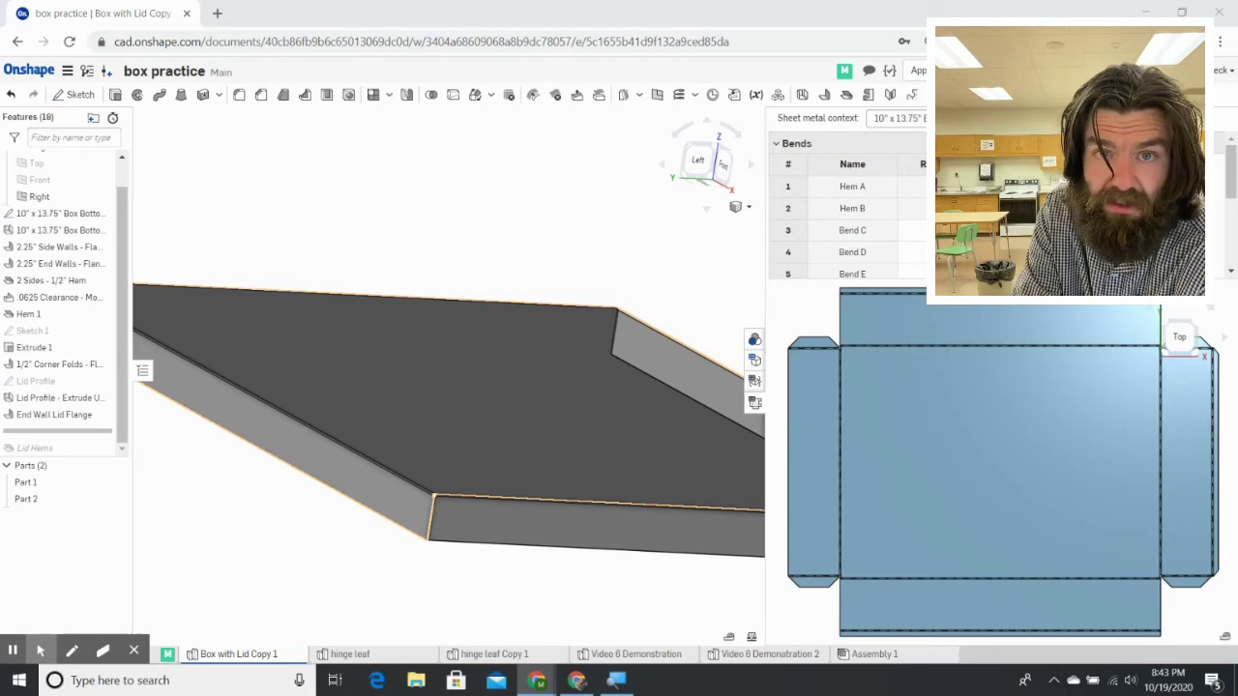
pyautogui.scroll(-3, 372, 484)
pyautogui.moveTo(373, 484); pyautogui.dragTo(399, 460, button='right')
pyautogui.scroll(6, 521, 468)
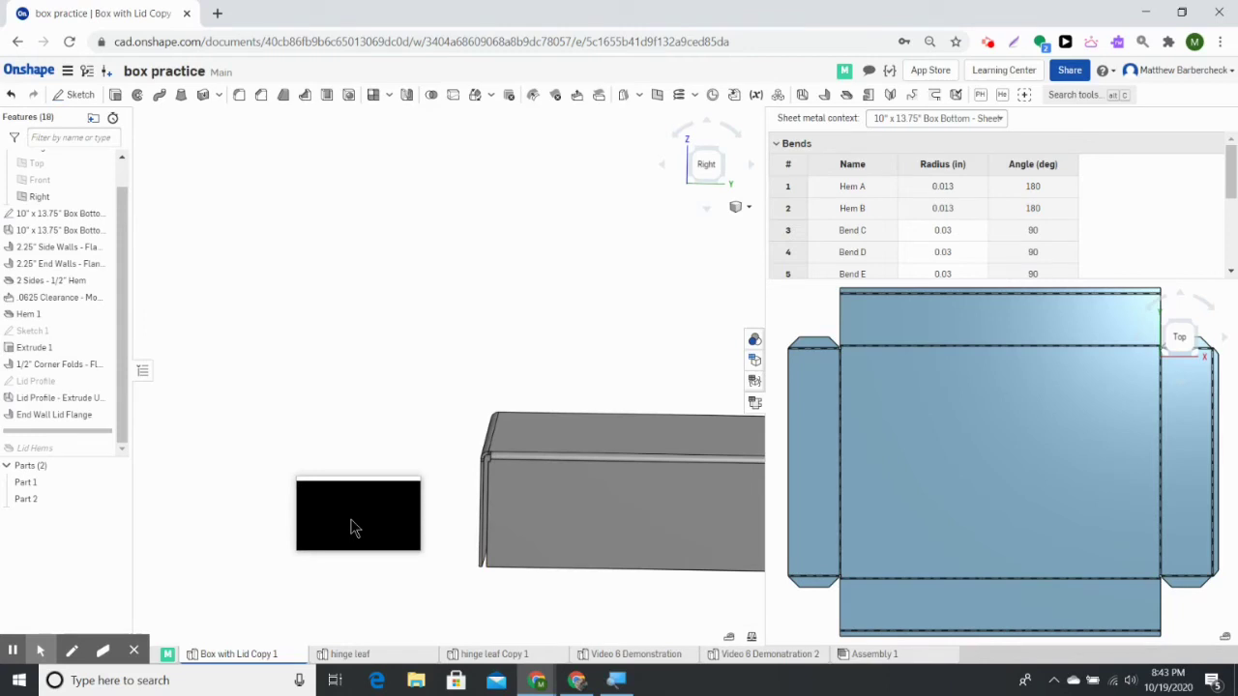
# Step: Start a Move face offset on the narrow end faces of the lid's two side walls beside the end flange
pyautogui.click(569, 99)
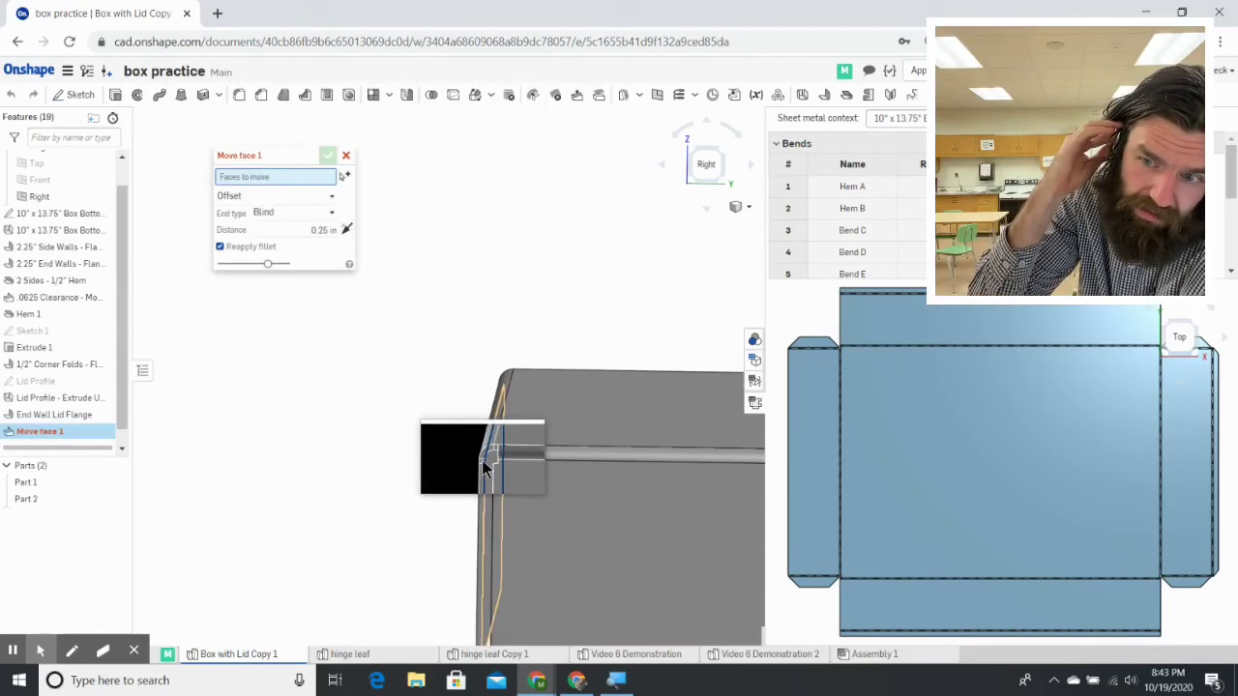
pyautogui.moveTo(482, 469); pyautogui.dragTo(475, 527, button='right')
pyautogui.click(475, 529)
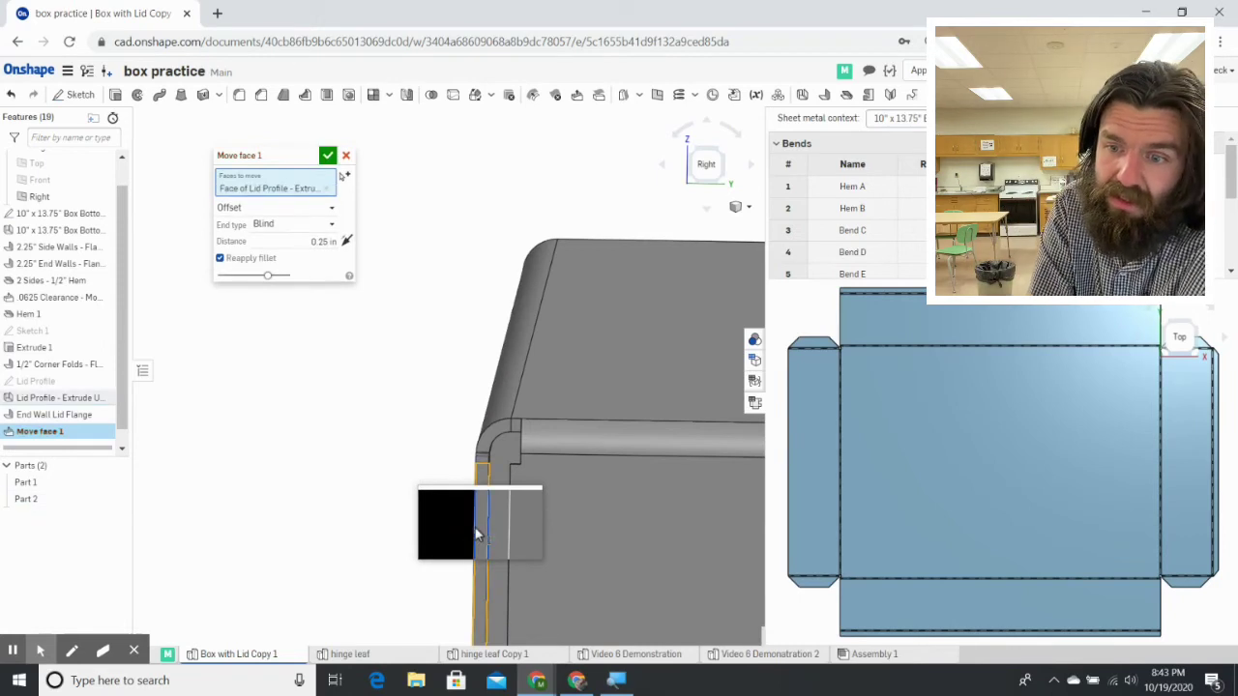
pyautogui.scroll(-8, 489, 518)
pyautogui.moveTo(598, 541); pyautogui.dragTo(726, 475, button='middle')
pyautogui.scroll(5, 724, 475)
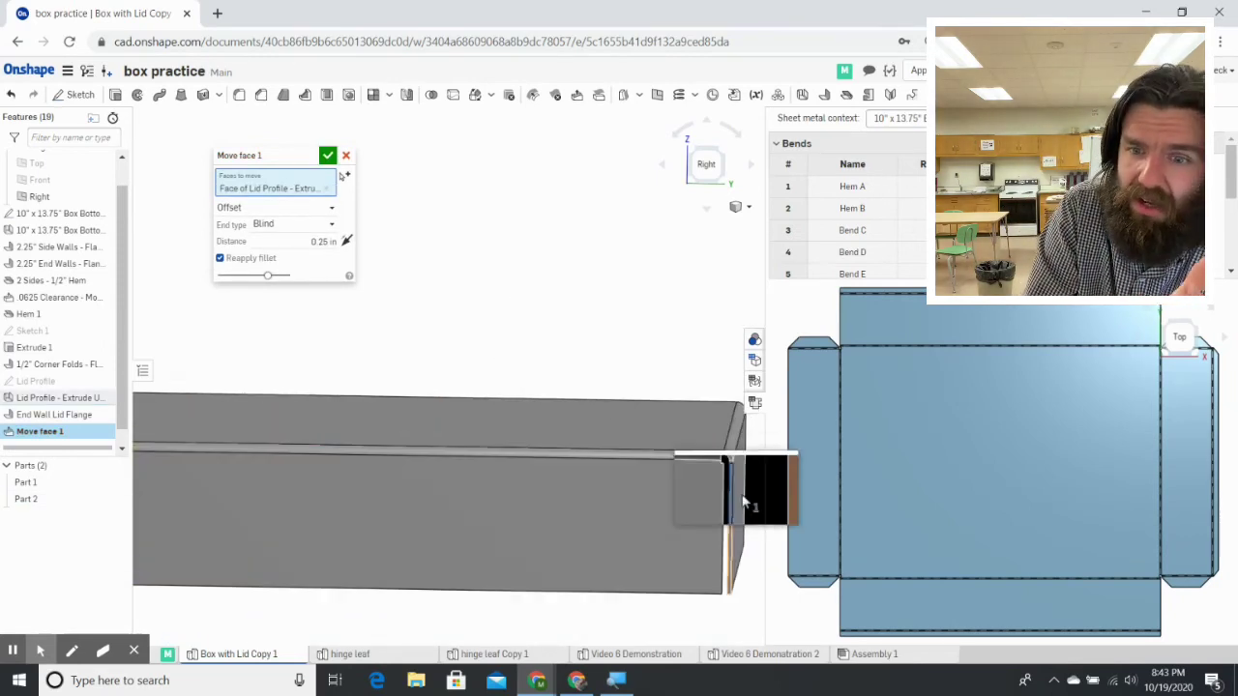
pyautogui.scroll(6, 727, 511)
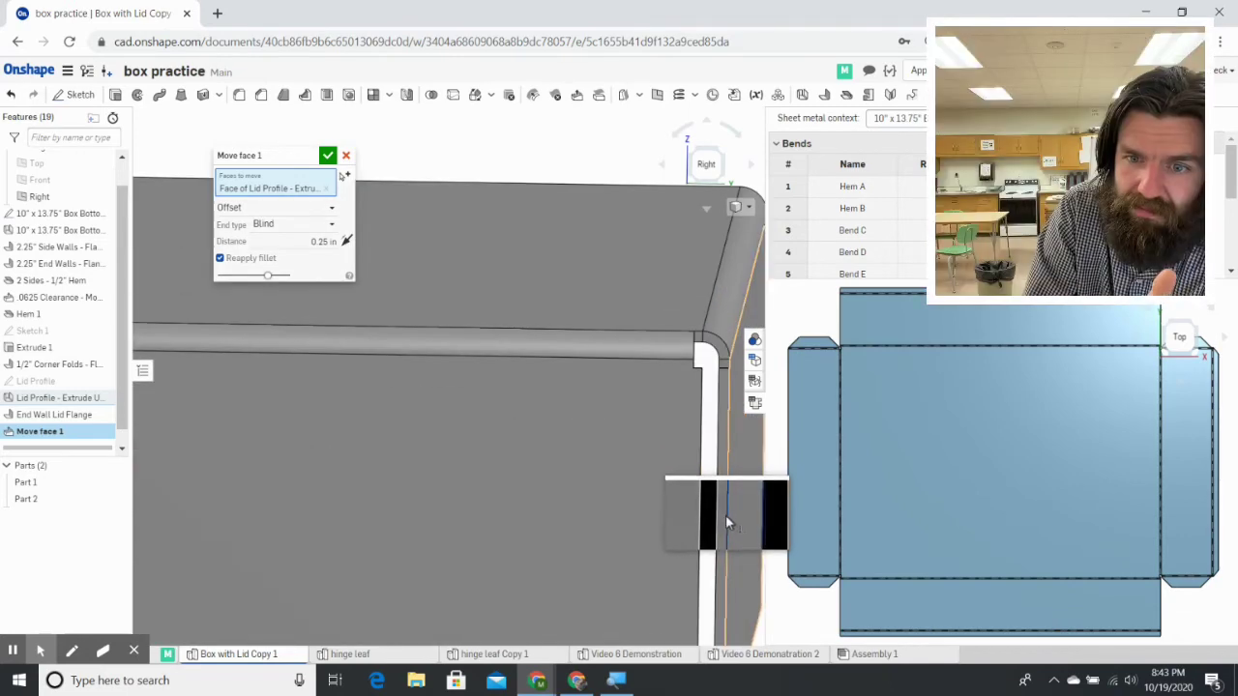
pyautogui.click(724, 515)
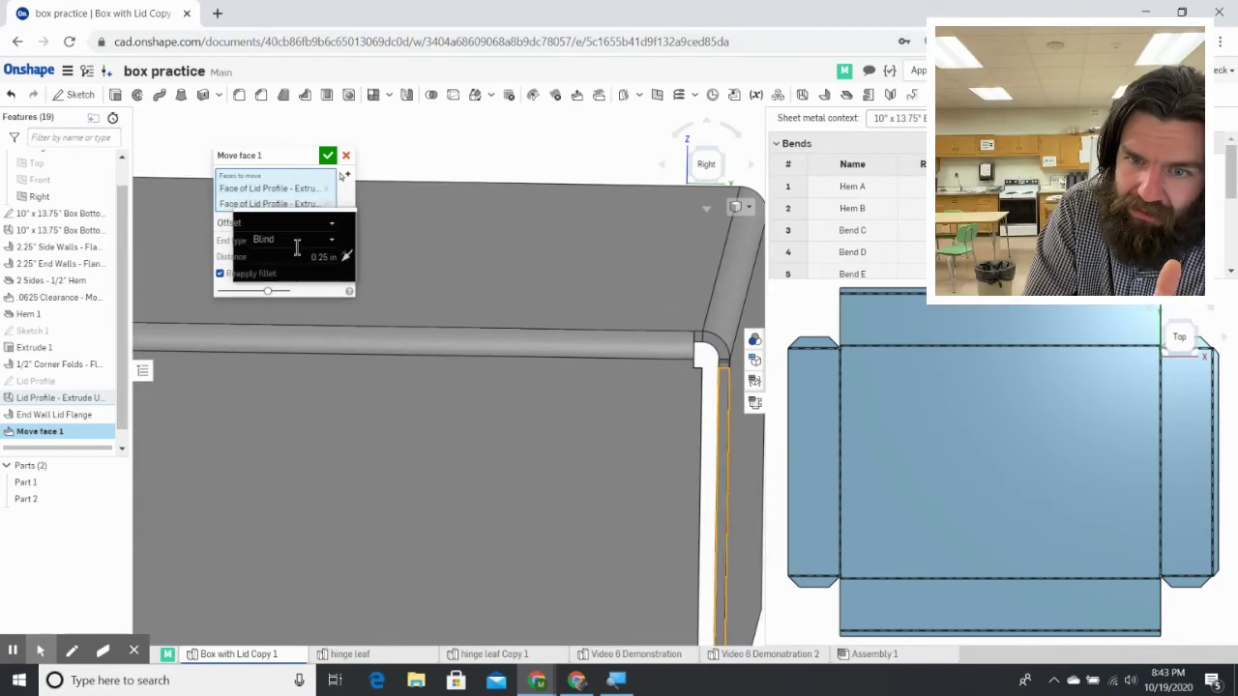
# Step: Reverse the face offset direction so that it cuts back the side wall ends at the lid corners
pyautogui.scroll(-5, 477, 350)
pyautogui.moveTo(518, 395); pyautogui.dragTo(491, 407, button='right')
pyautogui.scroll(-3, 499, 405)
pyautogui.scroll(-1, 499, 405)
pyautogui.moveTo(629, 495); pyautogui.dragTo(541, 487, button='right')
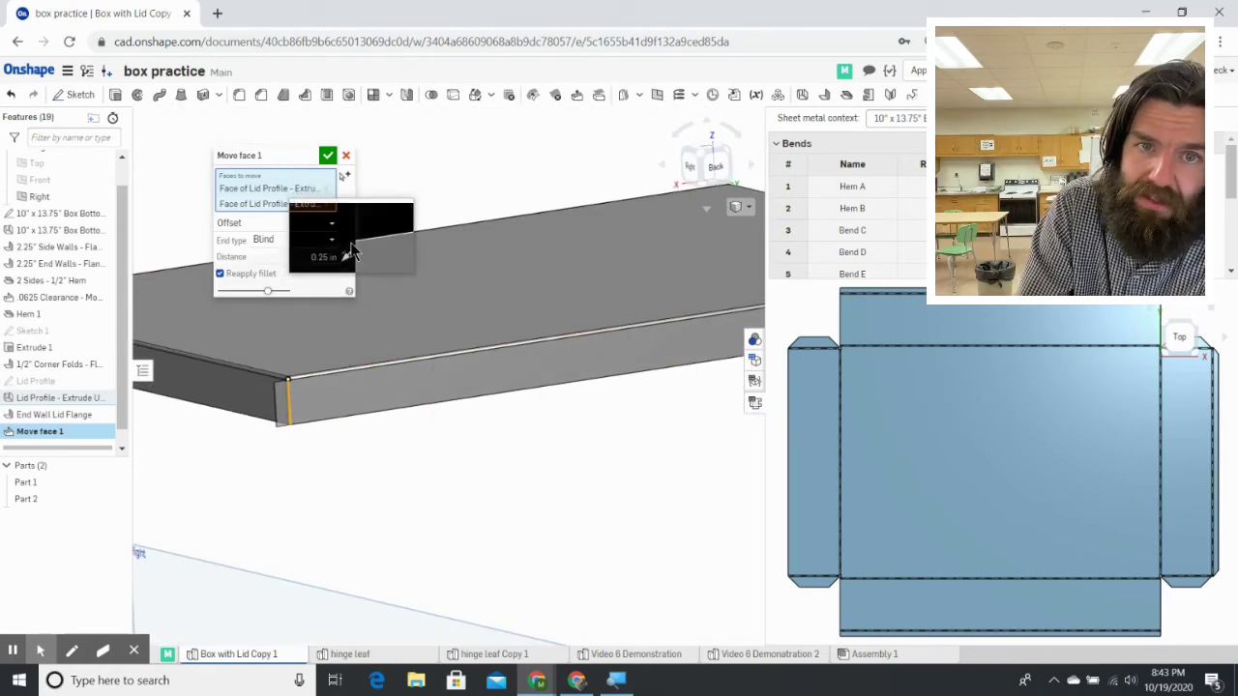
pyautogui.click(347, 258)
pyautogui.scroll(4, 307, 351)
pyautogui.scroll(-5, 307, 335)
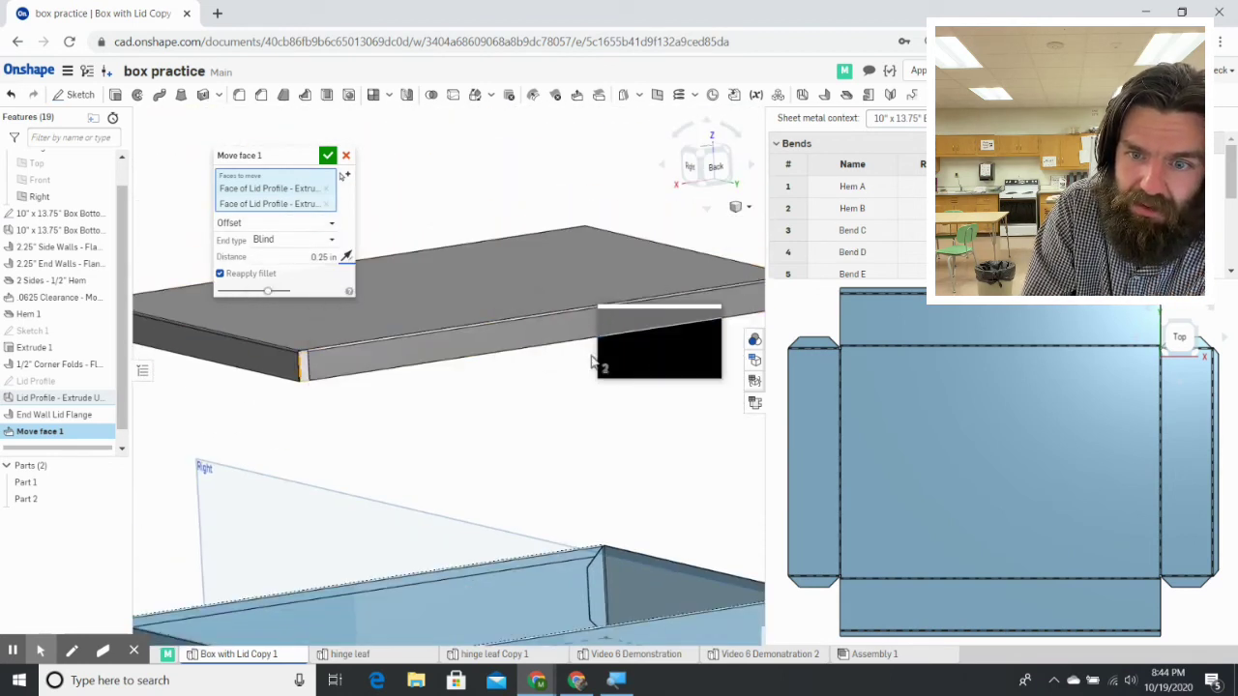
# Step: Set the Move face offset distance to 0.05 in and accept the feature
pyautogui.click(323, 257)
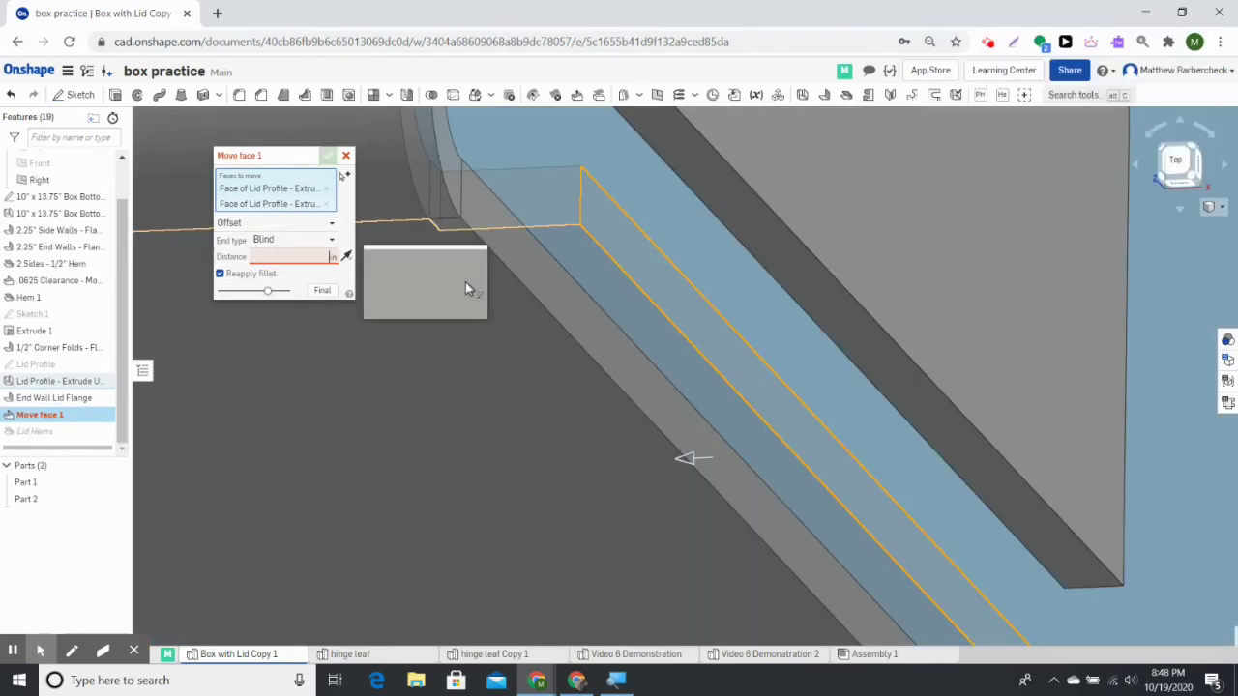
pyautogui.write('.05')
pyautogui.press('Return')
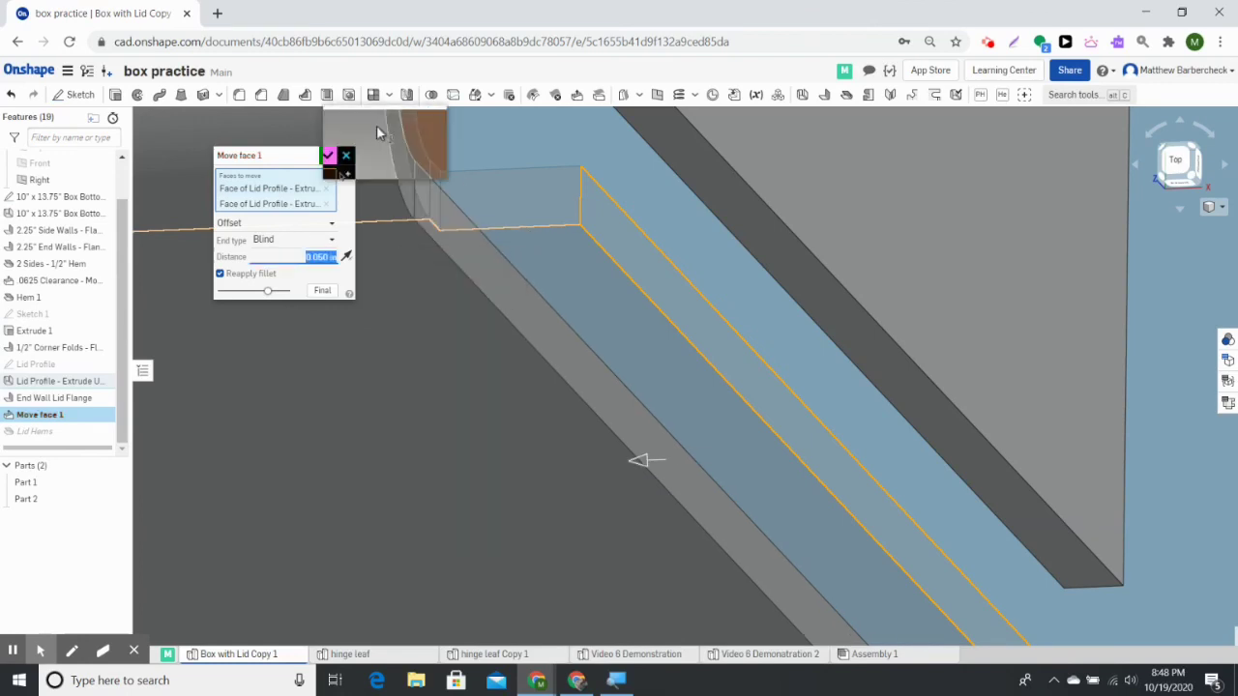
pyautogui.click(329, 155)
# Step: Measure the clearance between the side wall and end flange hems at the lid corner, and look over the whole lid
pyautogui.moveTo(443, 189); pyautogui.dragTo(727, 355, button='right')
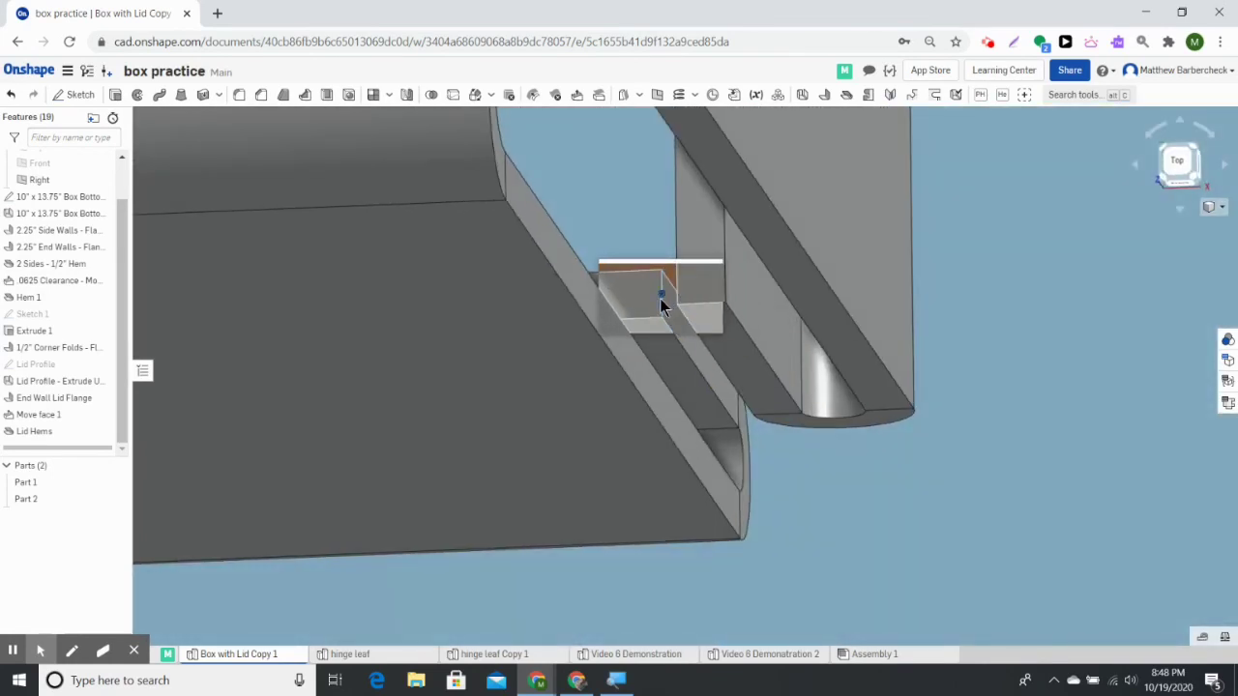
pyautogui.click(677, 296)
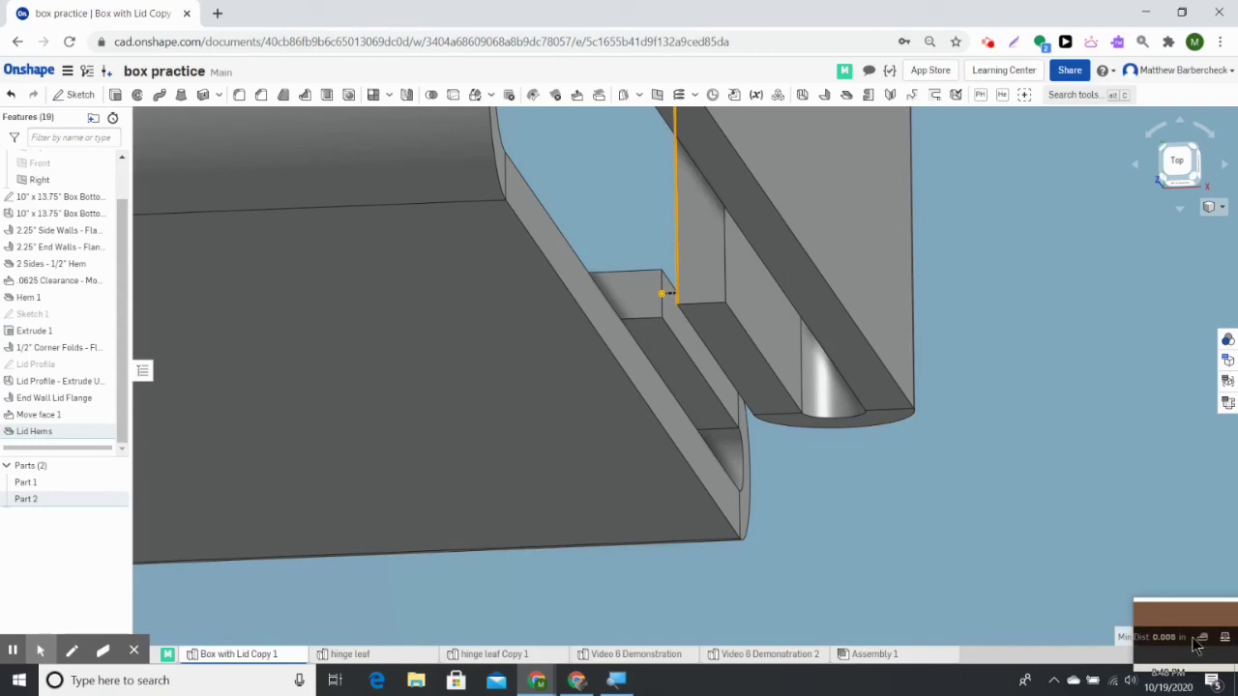
pyautogui.scroll(-10, 1019, 497)
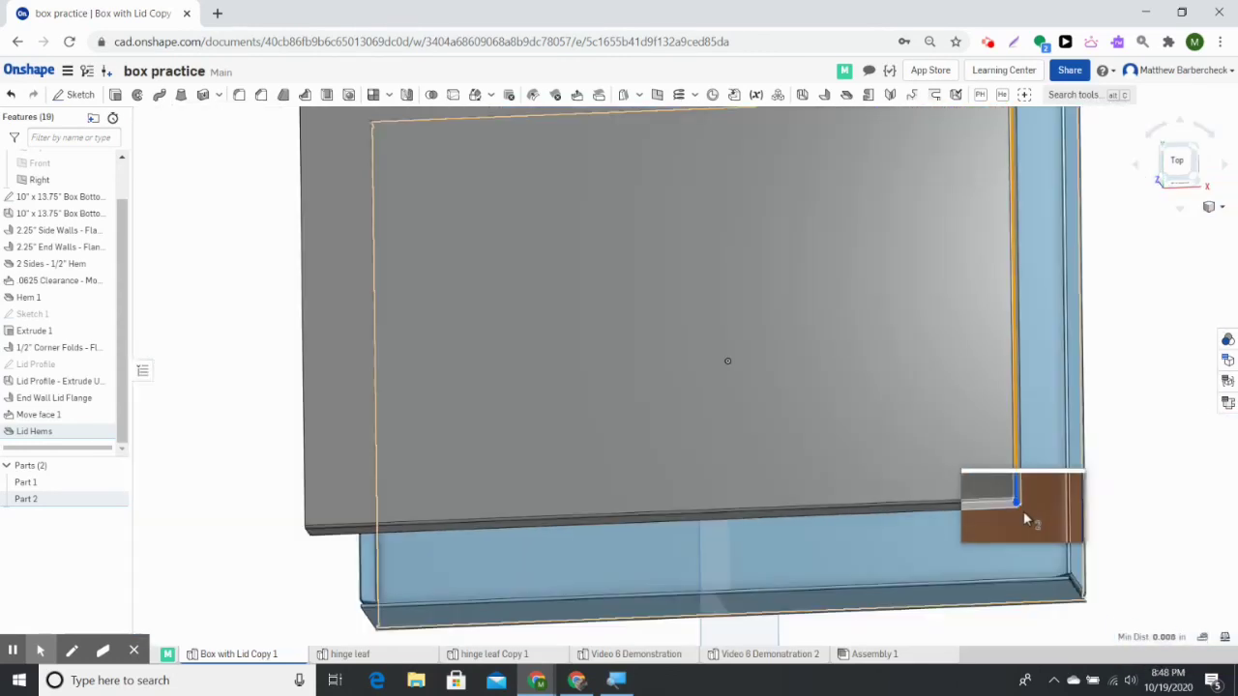
pyautogui.moveTo(1024, 511); pyautogui.dragTo(617, 348)
pyautogui.moveTo(616, 341); pyautogui.dragTo(501, 375, button='right')
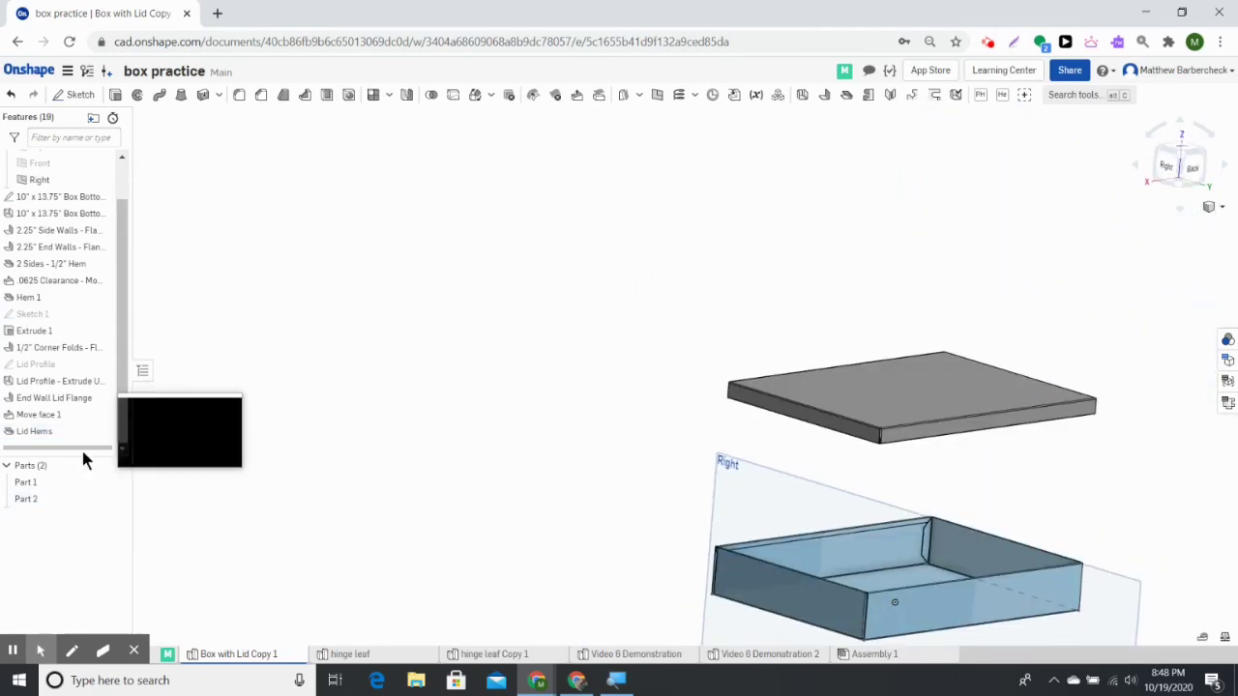